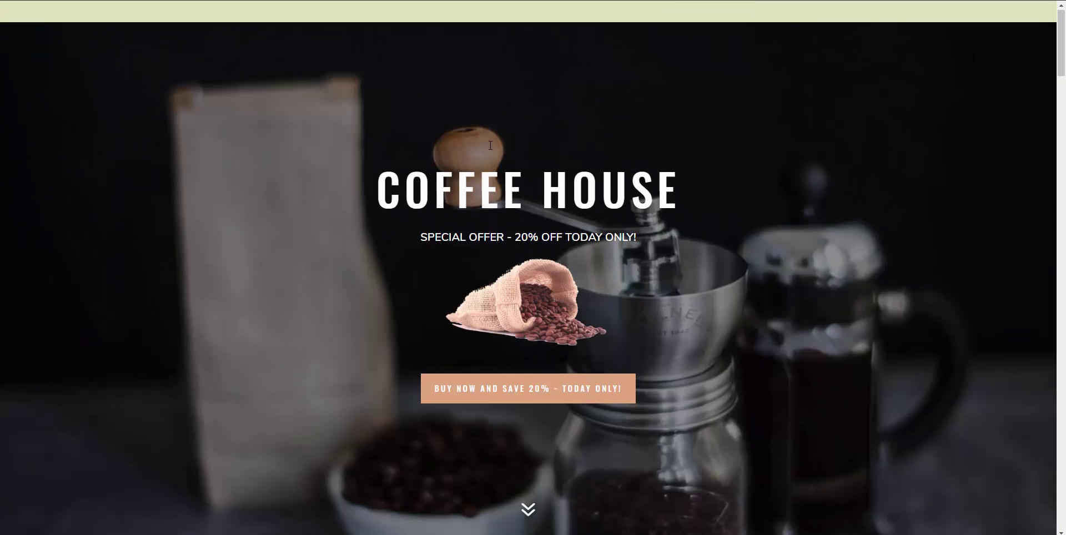
Start checkout for the Bag of Coffee offer from the sales page
scroll(477, 161, down, 10)
scroll(468, 186, down, 10)
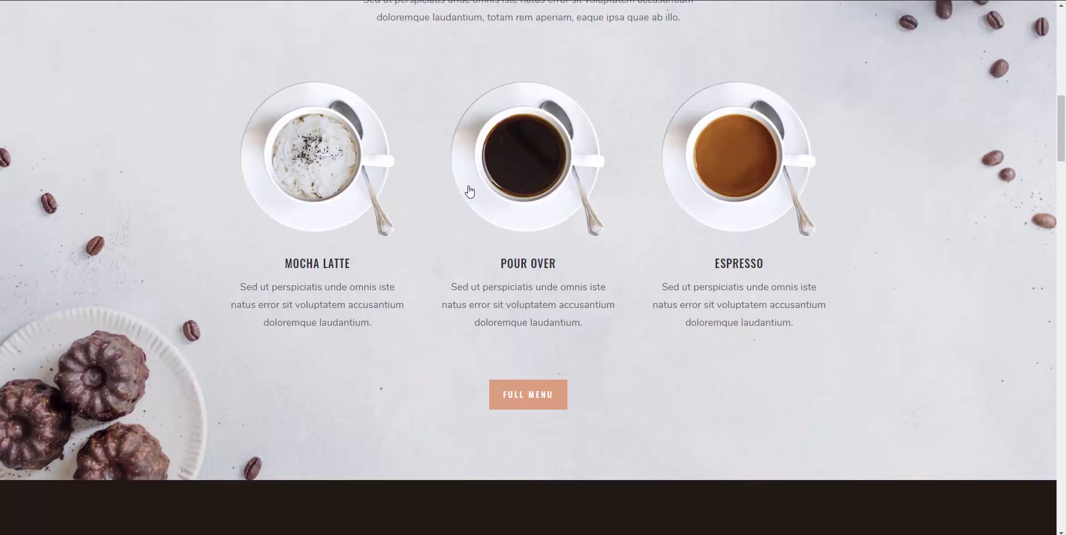
scroll(472, 200, down, 3)
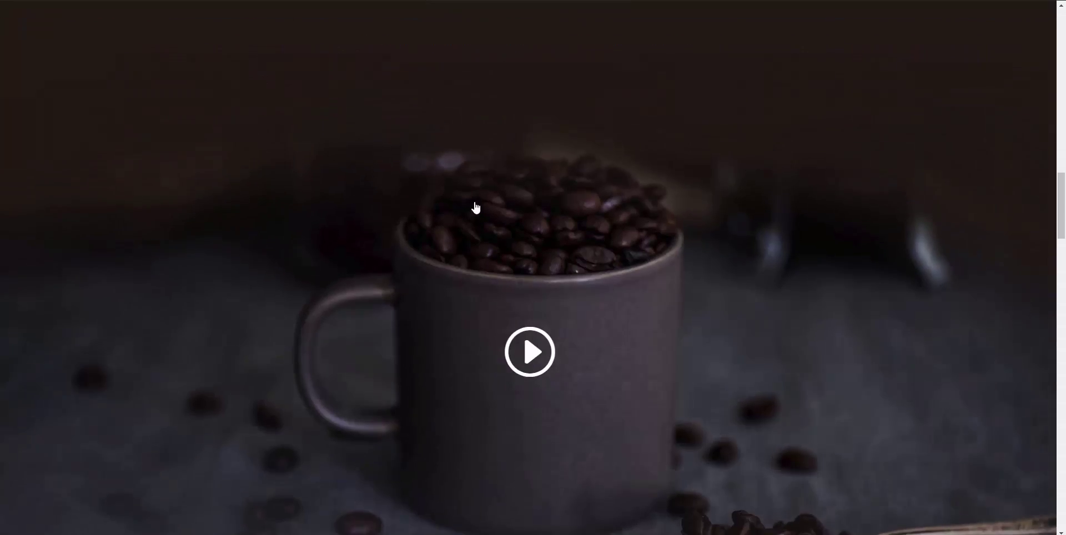
scroll(477, 208, up, 15)
scroll(486, 214, up, 4)
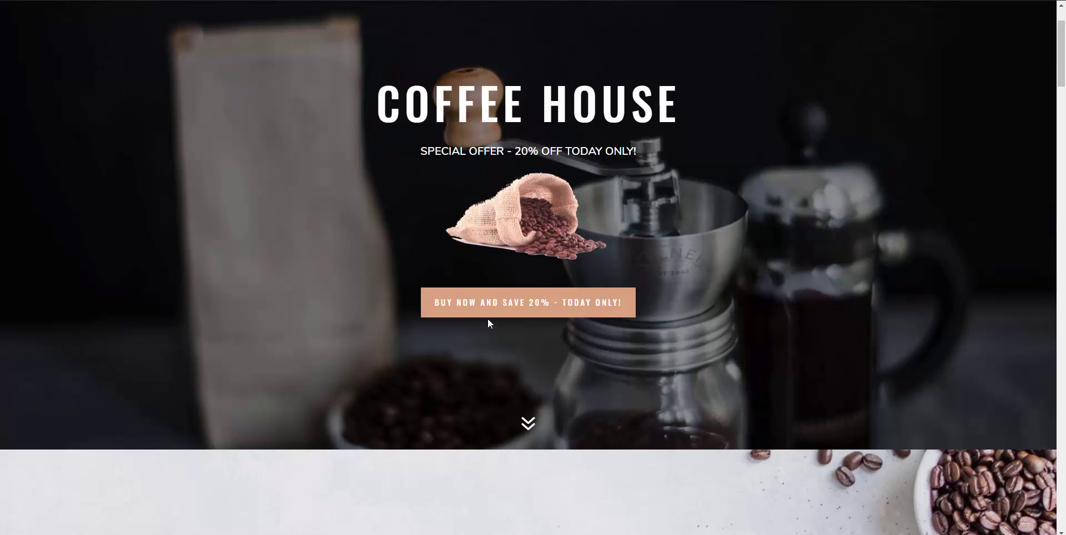
click(520, 315)
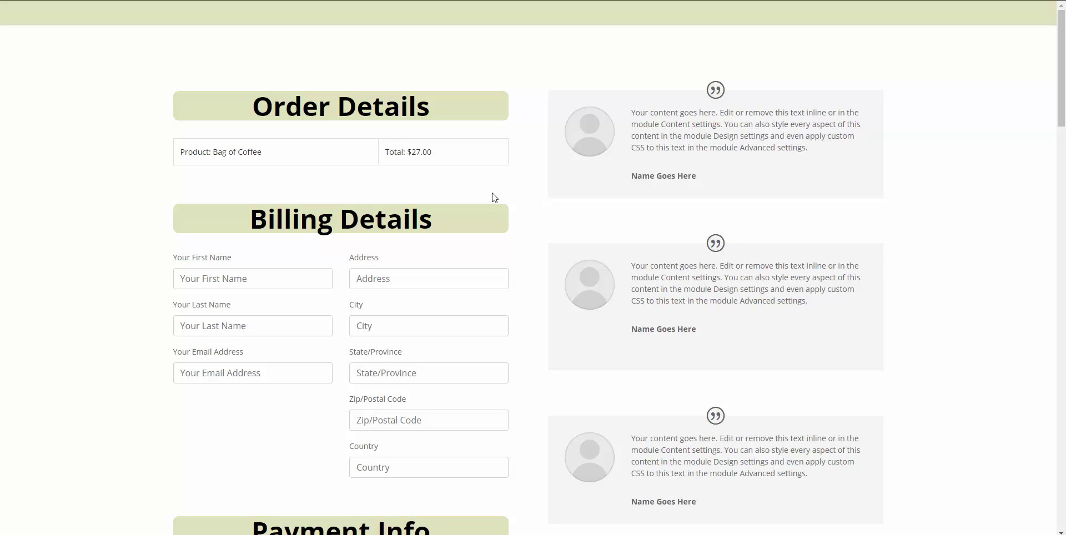
Fill in the buyer's first and last name and the test card details
click(236, 279)
text(Eric)
key(Tab)
text(Da)
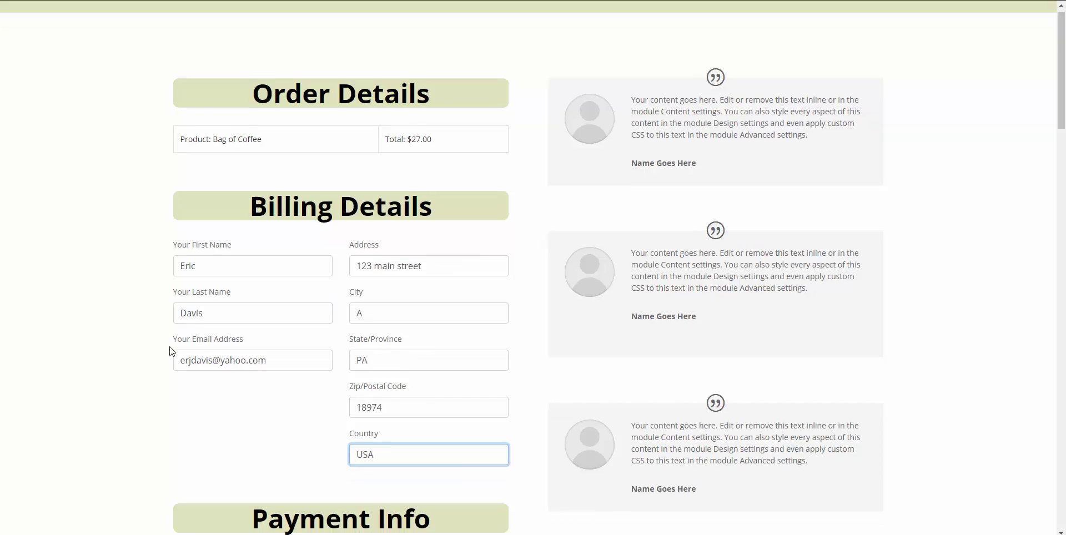
scroll(222, 348, down, 4)
click(232, 365)
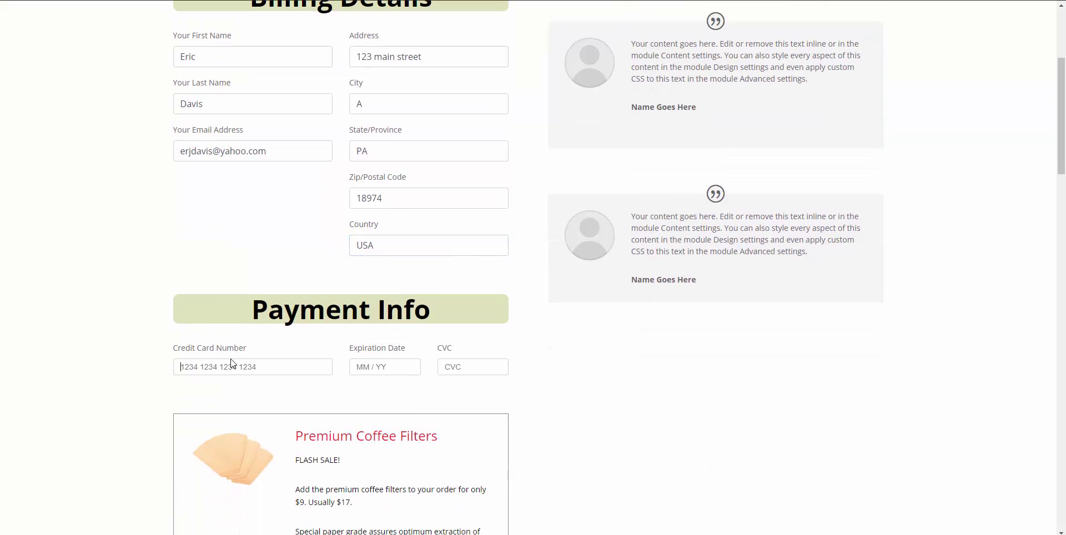
text(4242 4242 4242 4242)
text(0121)
text(222)
Add the $9 Premium Coffee Filters add-on and submit the payment
scroll(302, 443, down, 4)
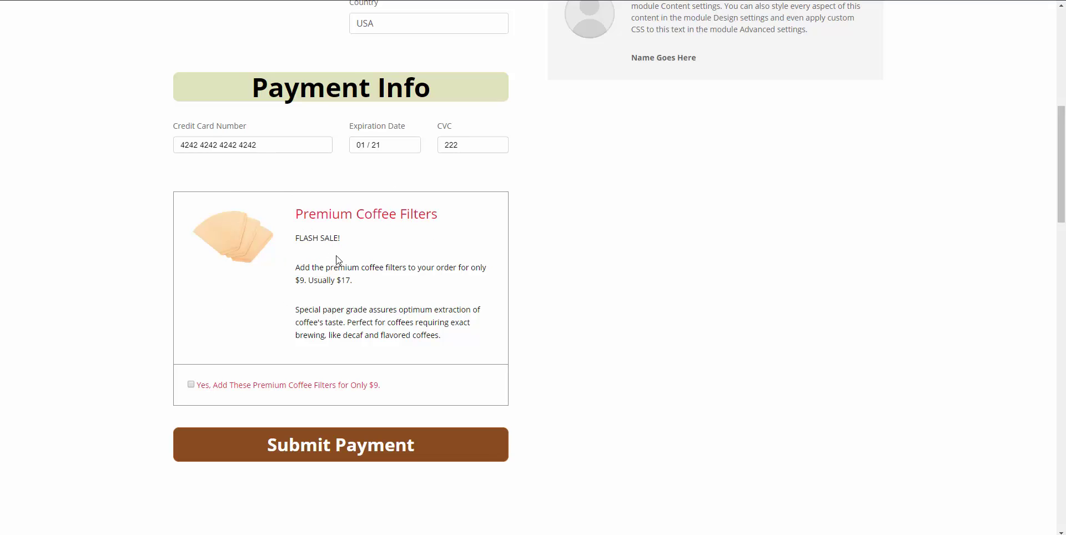
click(190, 384)
click(346, 444)
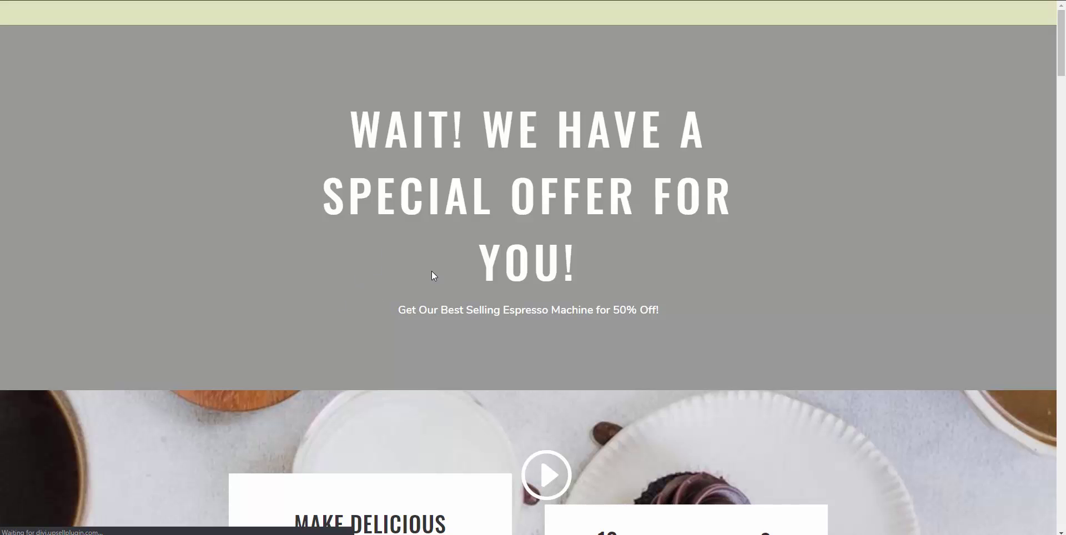
Accept the 50%-off espresso machine offer, reaching the $133.00 order confirmation
scroll(393, 304, down, 3)
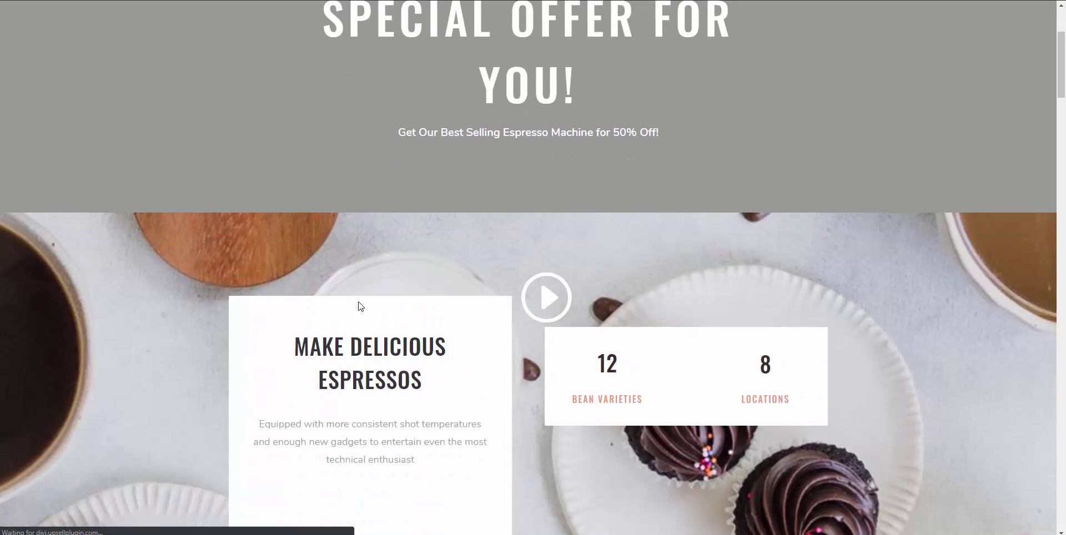
scroll(360, 306, down, 2)
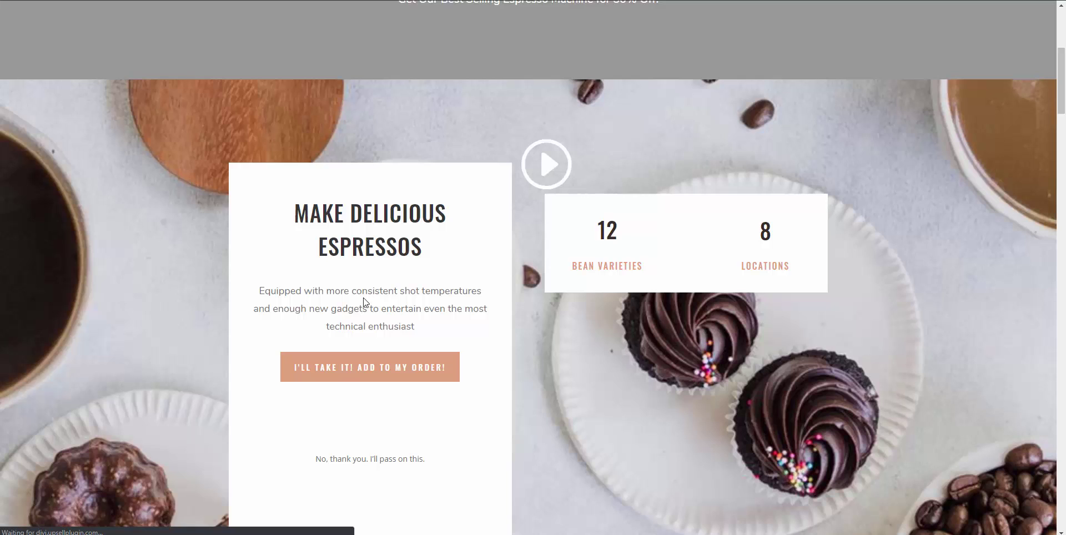
scroll(364, 303, down, 6)
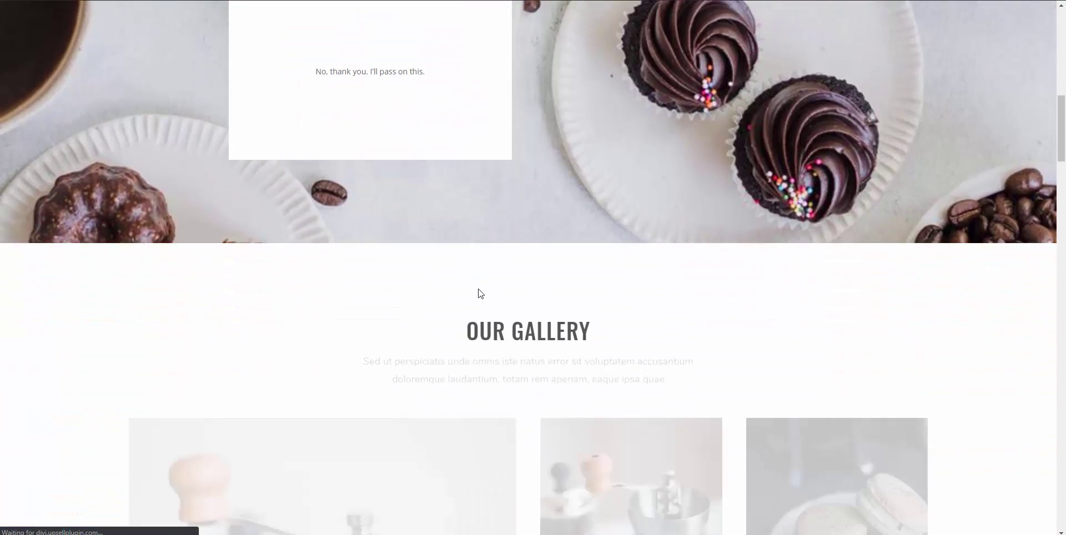
scroll(481, 294, down, 3)
scroll(481, 302, up, 3)
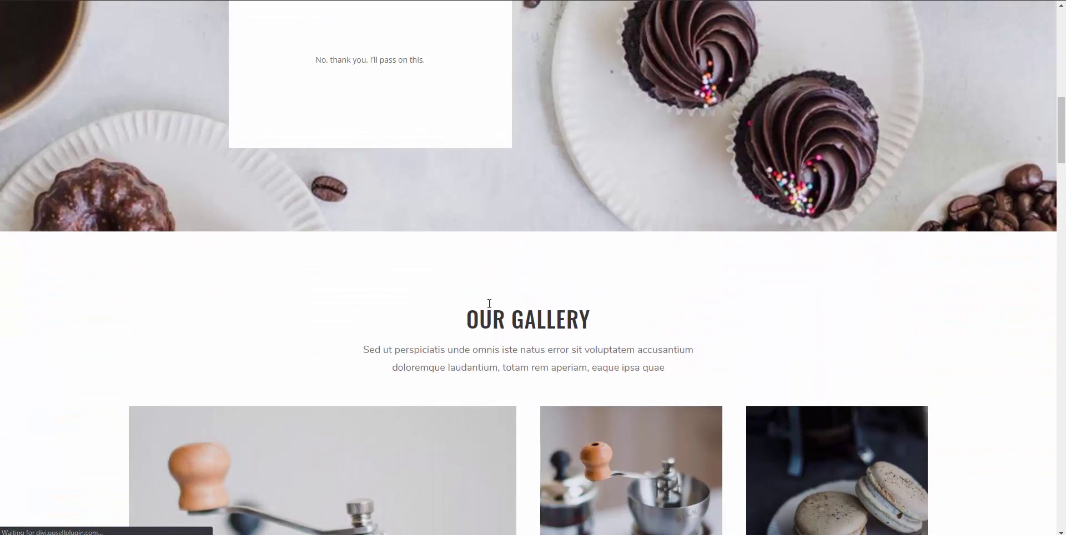
scroll(489, 303, up, 3)
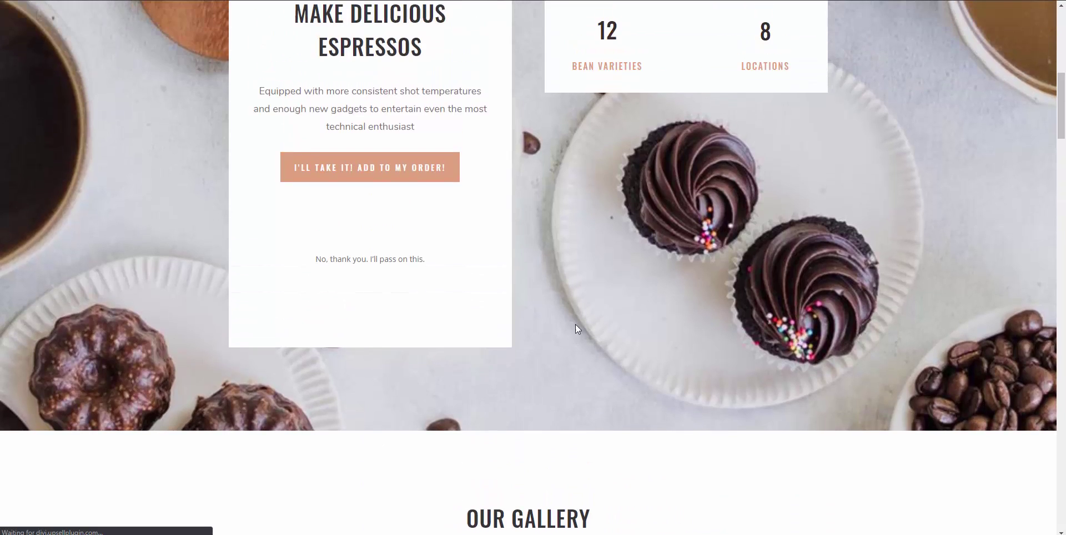
scroll(575, 325, up, 1)
click(380, 246)
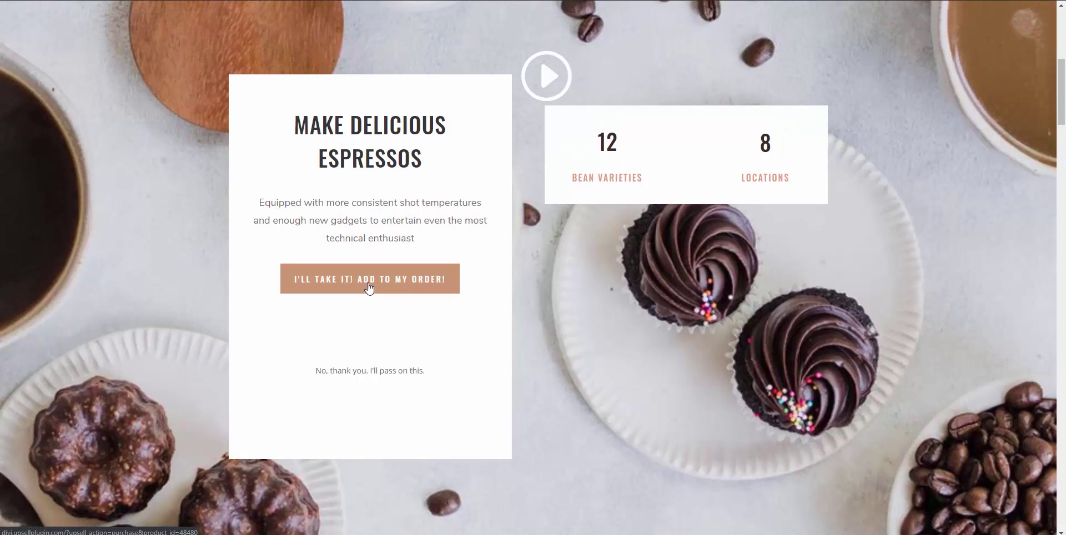
click(370, 288)
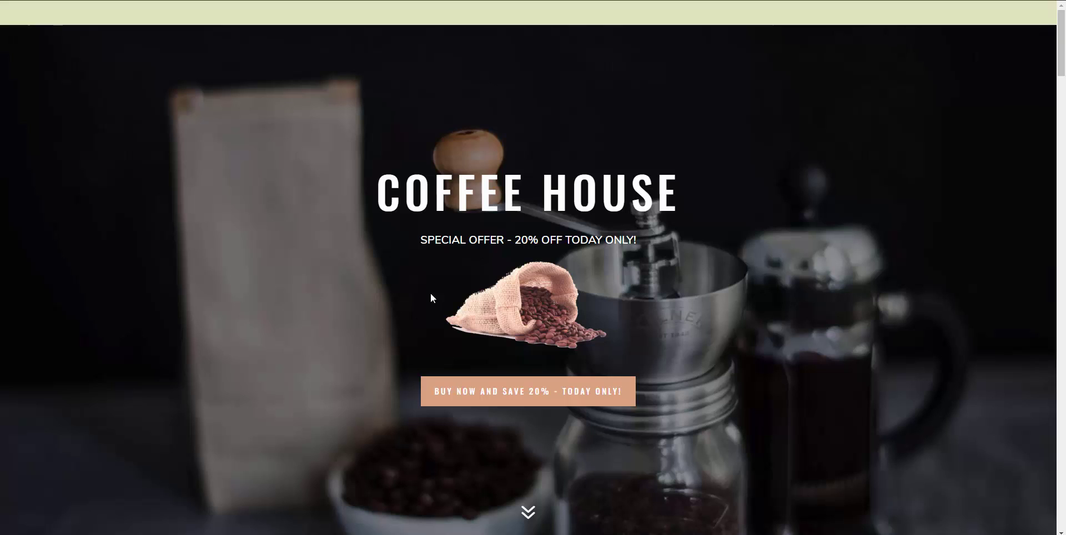
Check out the $27 Bag of Coffee with the buyer's name and test card, no filters
click(489, 403)
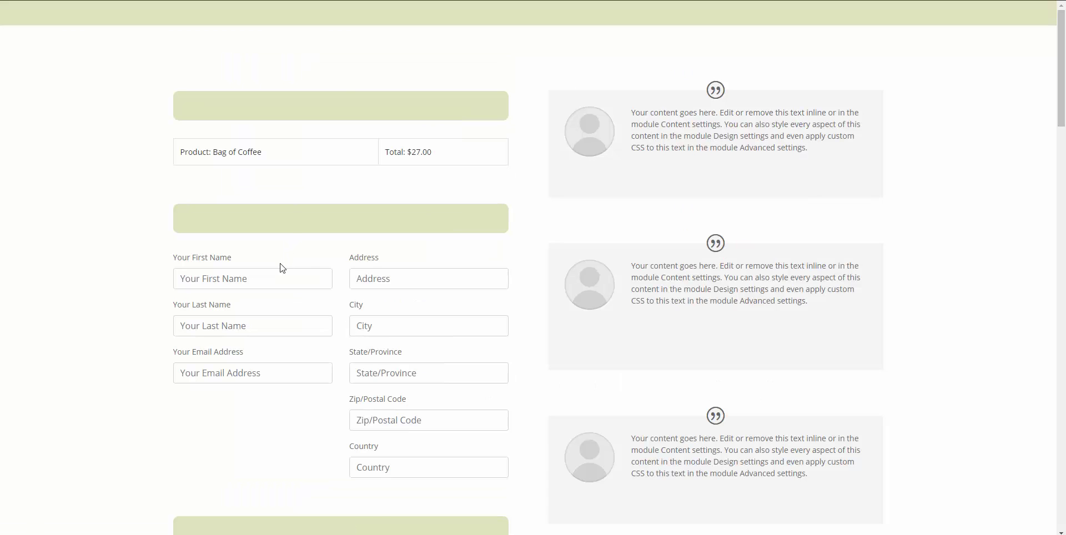
click(274, 278)
text(Eric)
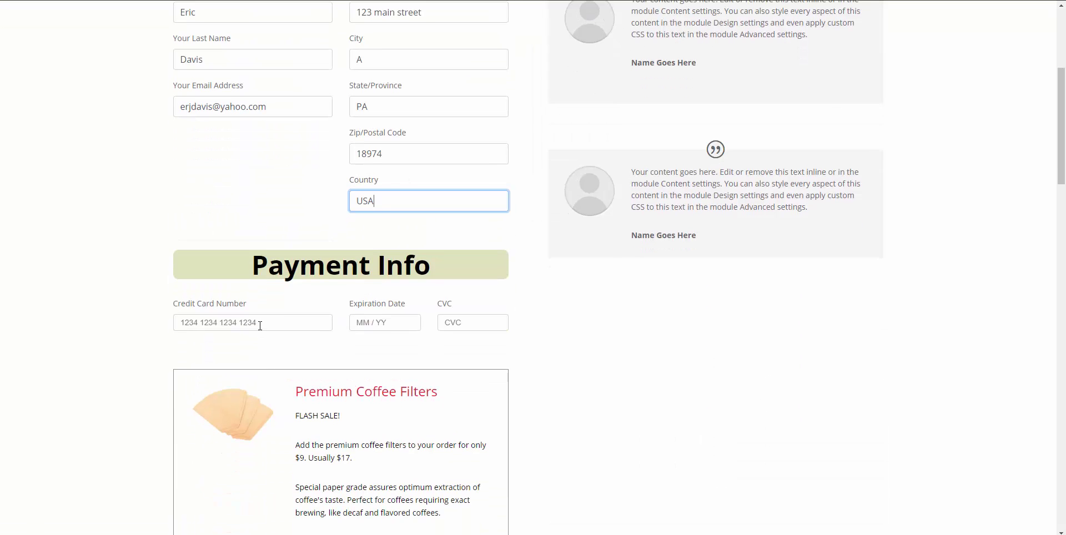
click(260, 325)
text(4242 4242 4242 4242)
text(0121)
text(211)
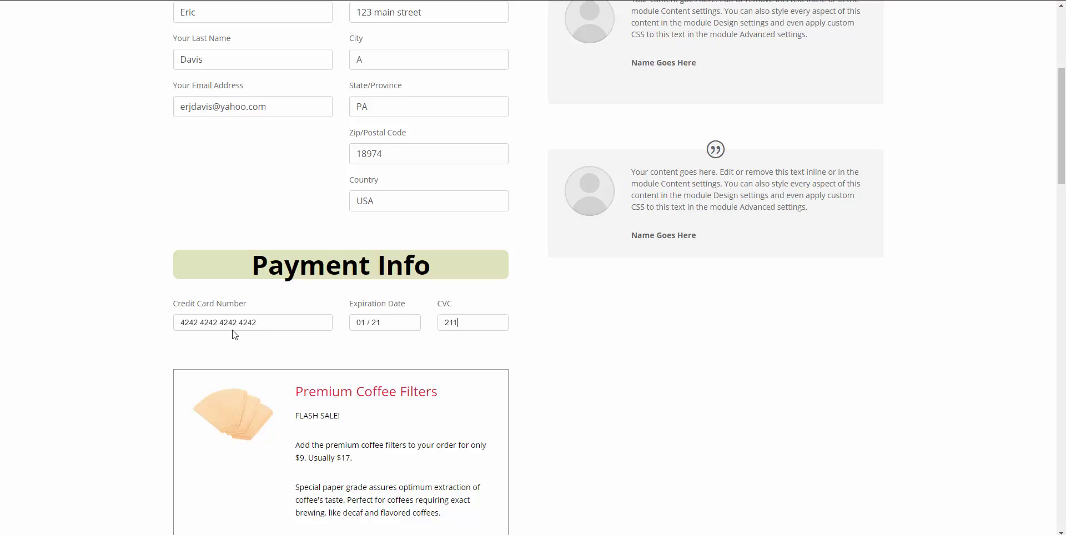
scroll(236, 335, down, 3)
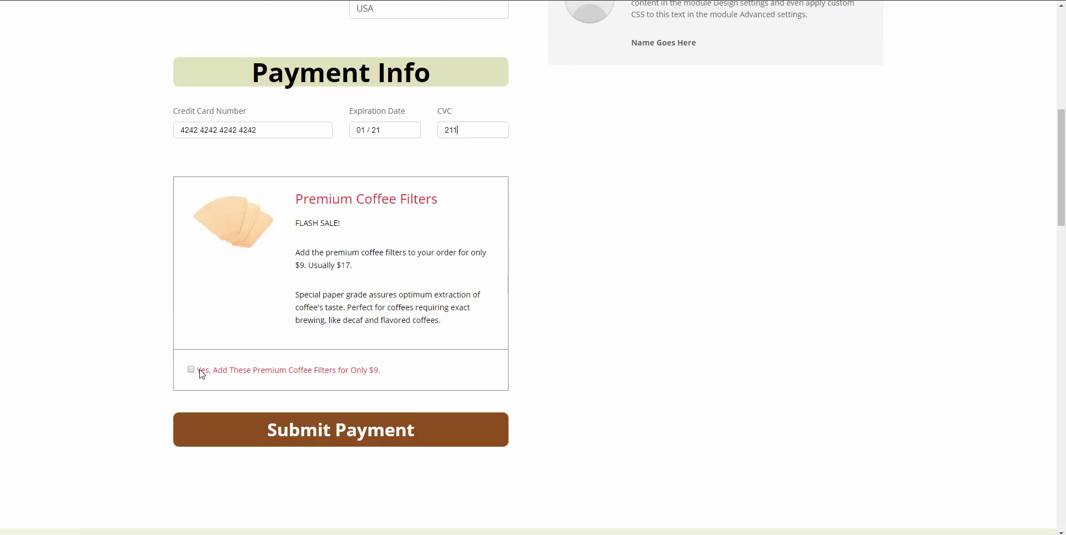
click(288, 425)
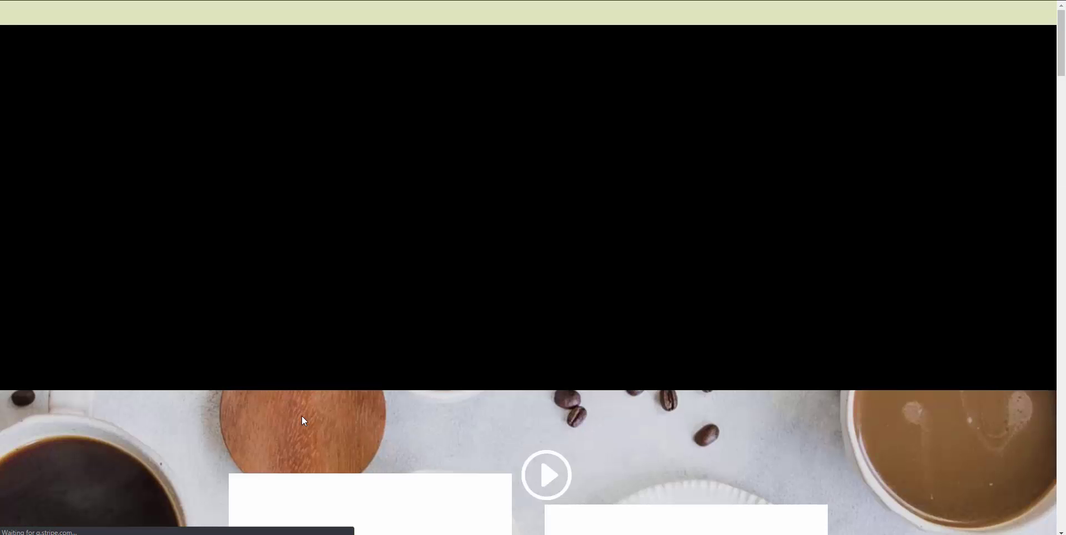
Decline the espresso machine upsell and accept the Kuerig Cups deal for $19
scroll(427, 303, down, 2)
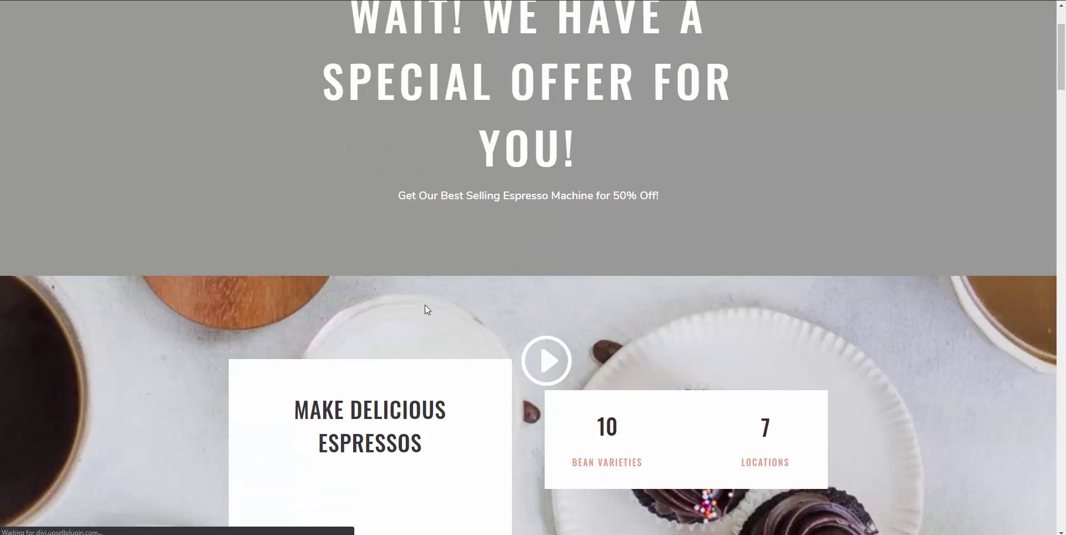
scroll(427, 309, down, 5)
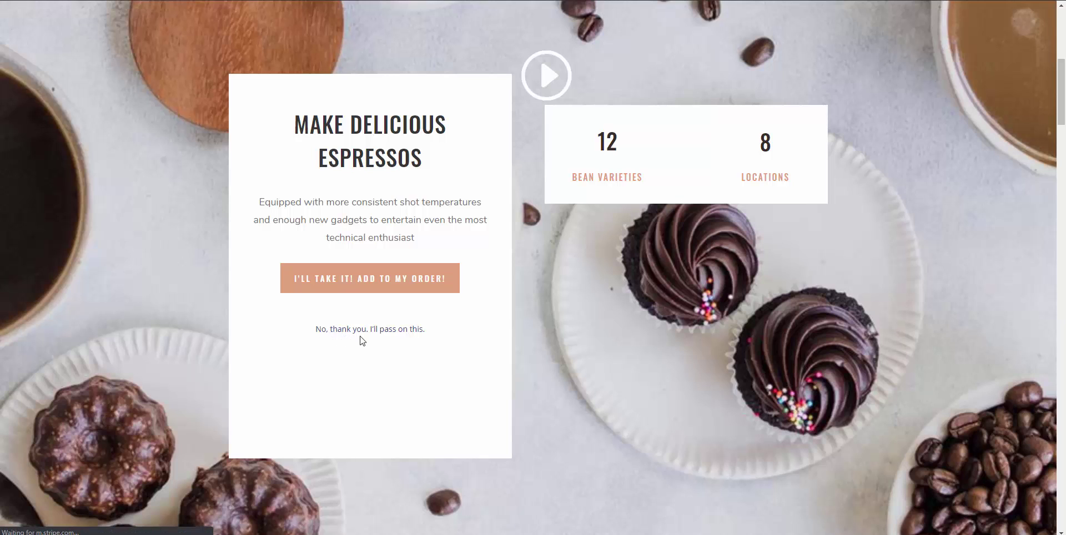
click(364, 333)
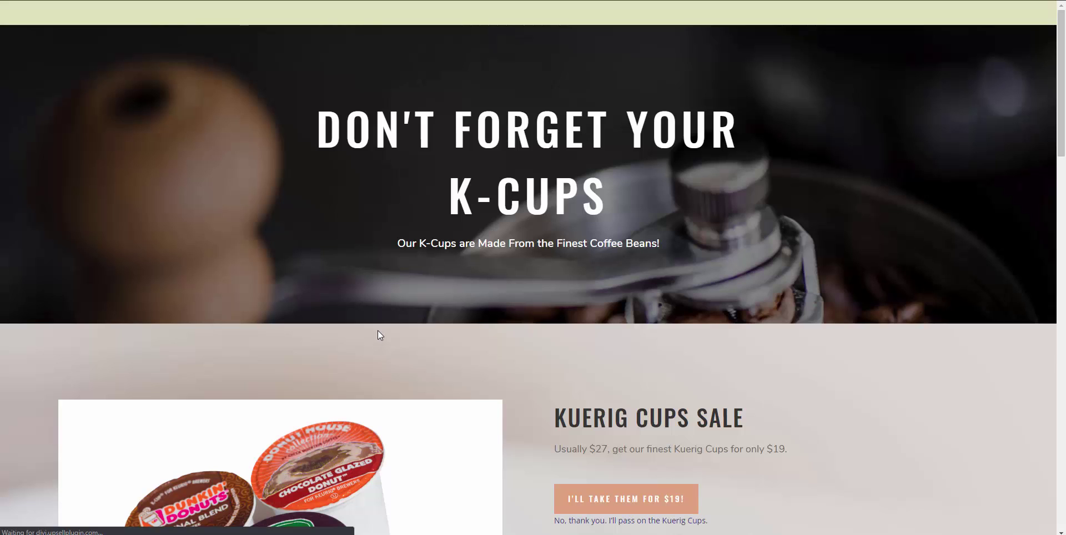
scroll(378, 329, down, 4)
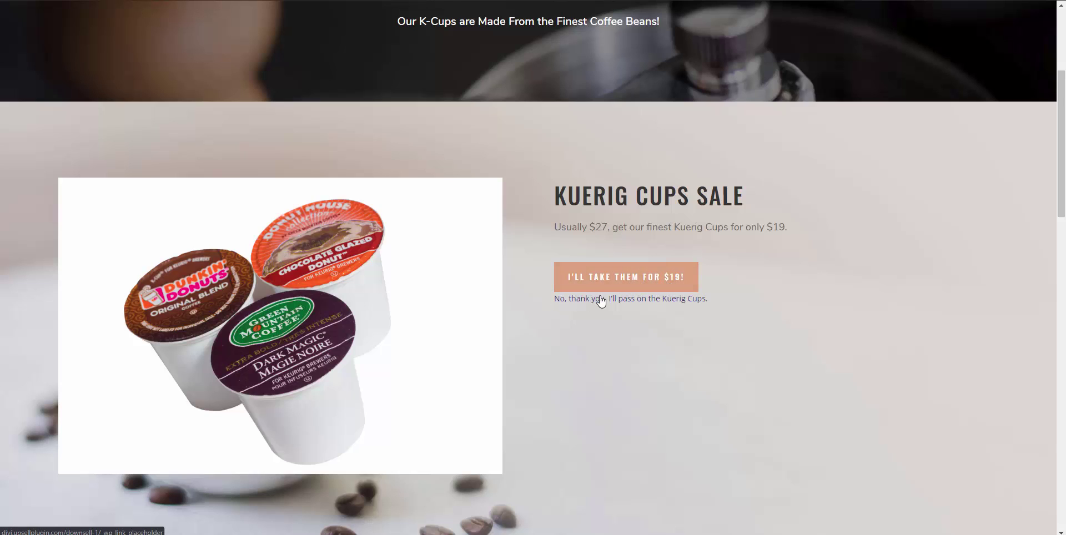
click(629, 286)
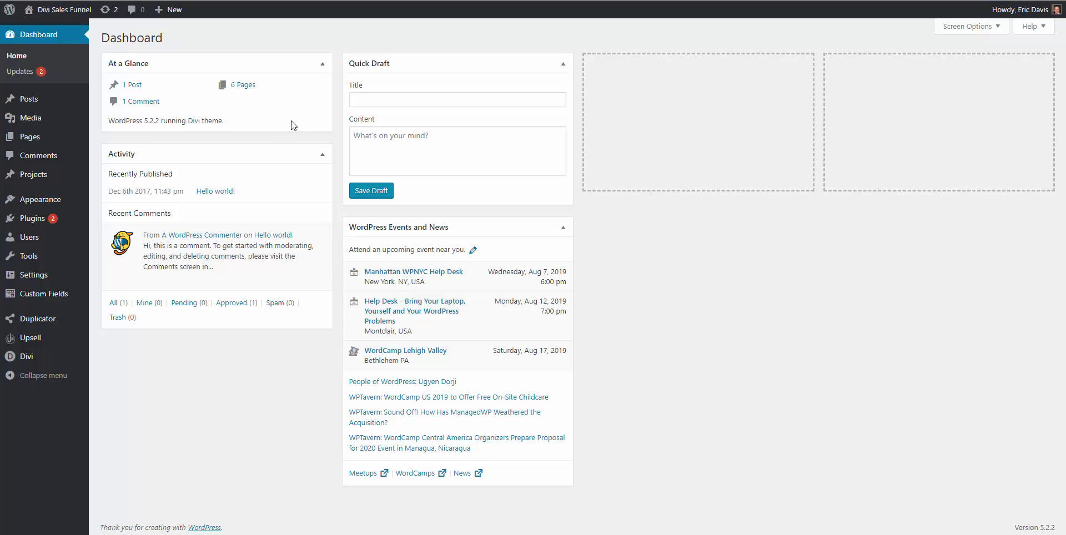
Open Upsell Products and All Pages in separate tabs, showing the Products list
mouse_move(25, 358)
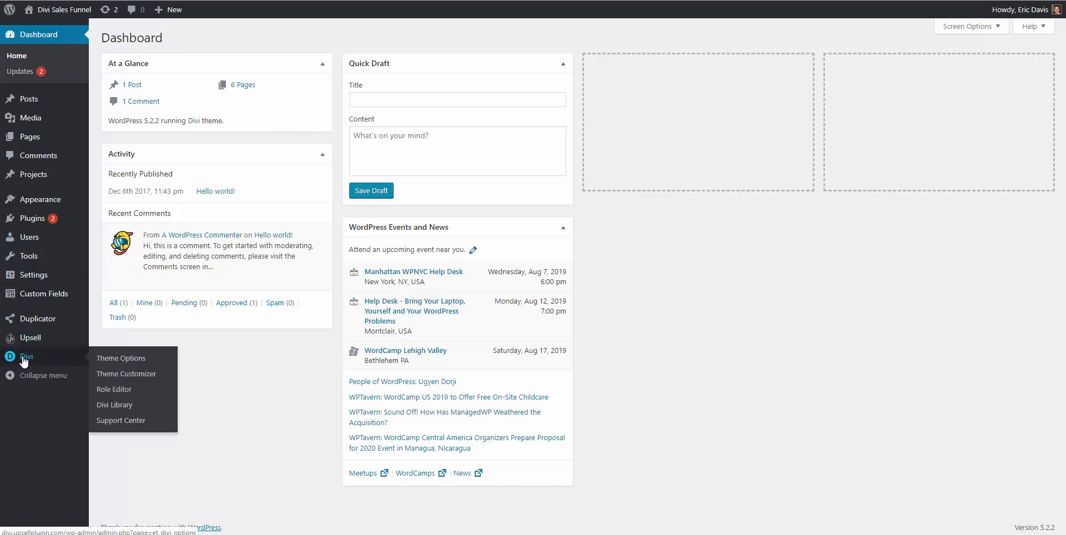
mouse_move(31, 342)
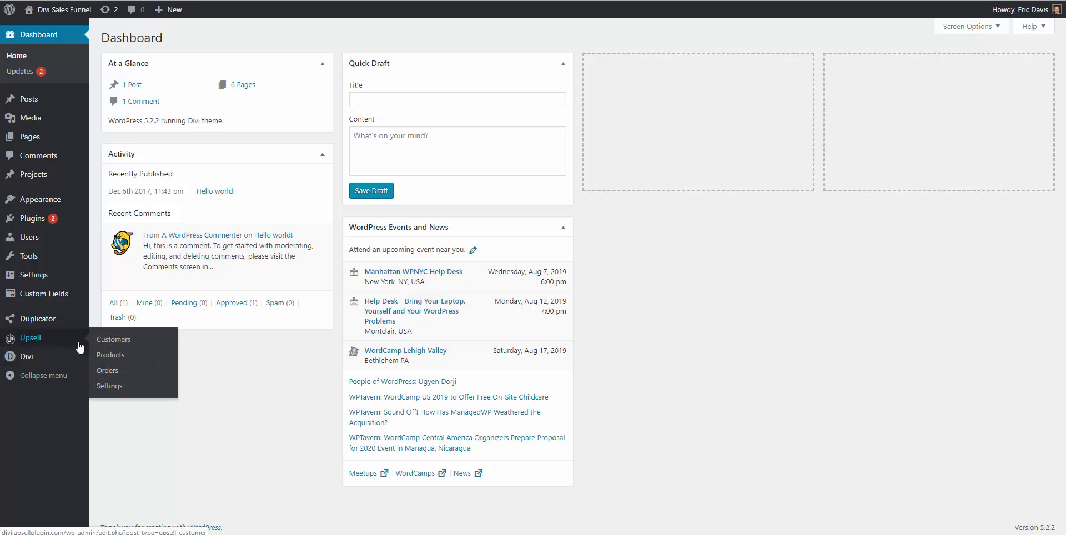
right_click(117, 359)
click(136, 367)
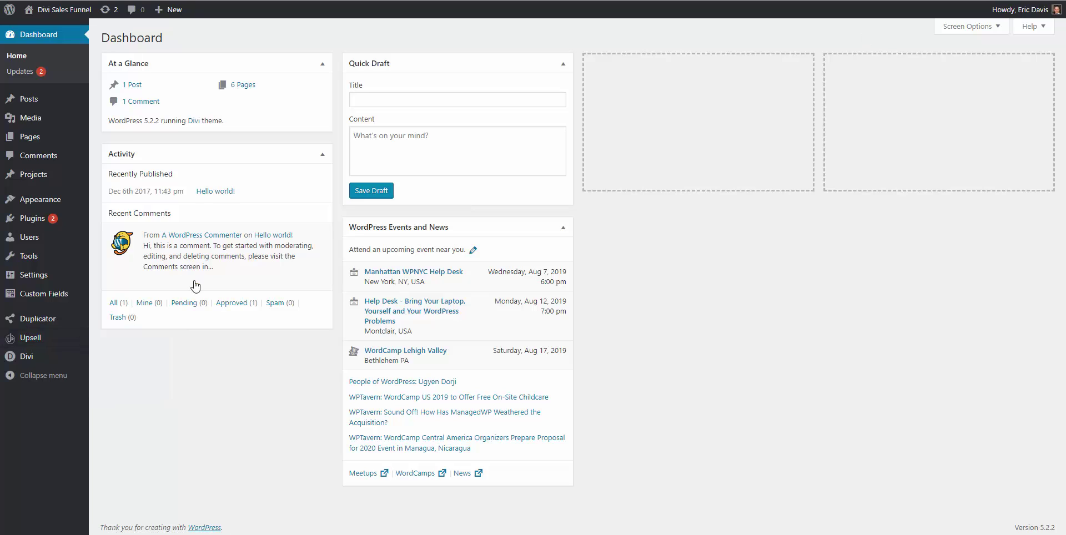
mouse_move(38, 137)
right_click(127, 141)
click(139, 146)
key(ctrl+Tab)
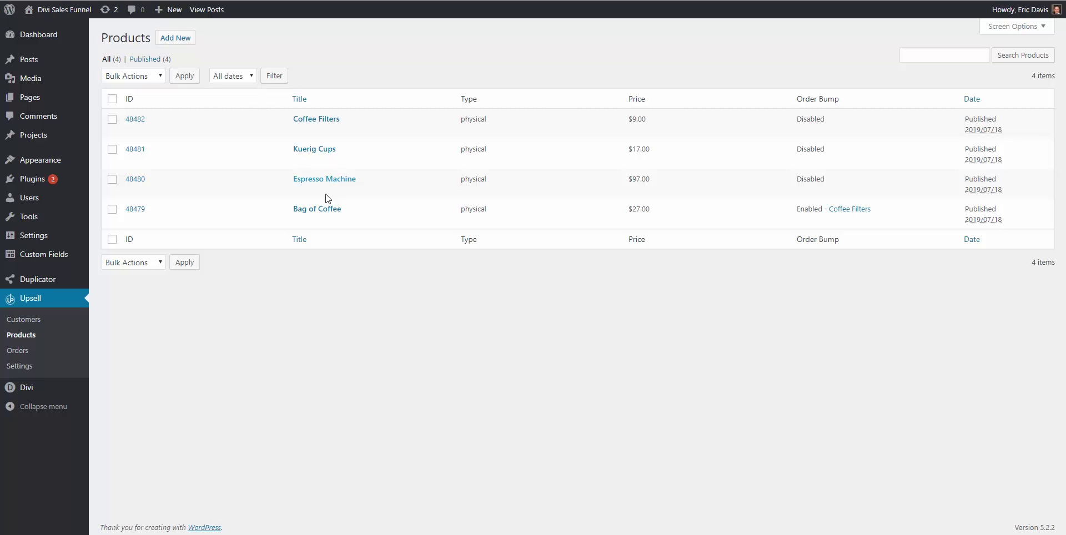
Edit Bag of Coffee, trying Subscription payment and its intervals before reverting to Single
click(310, 215)
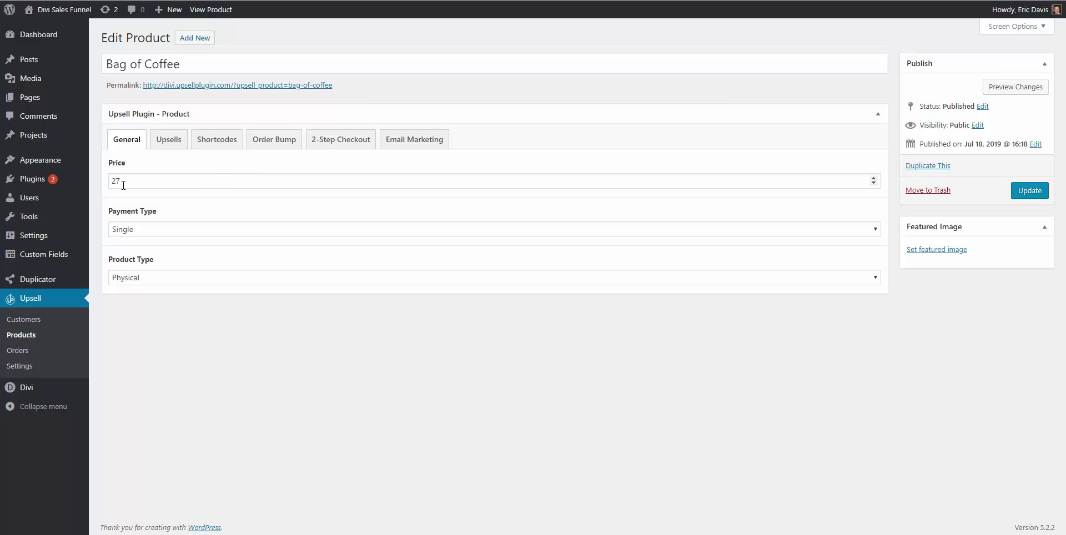
click(137, 233)
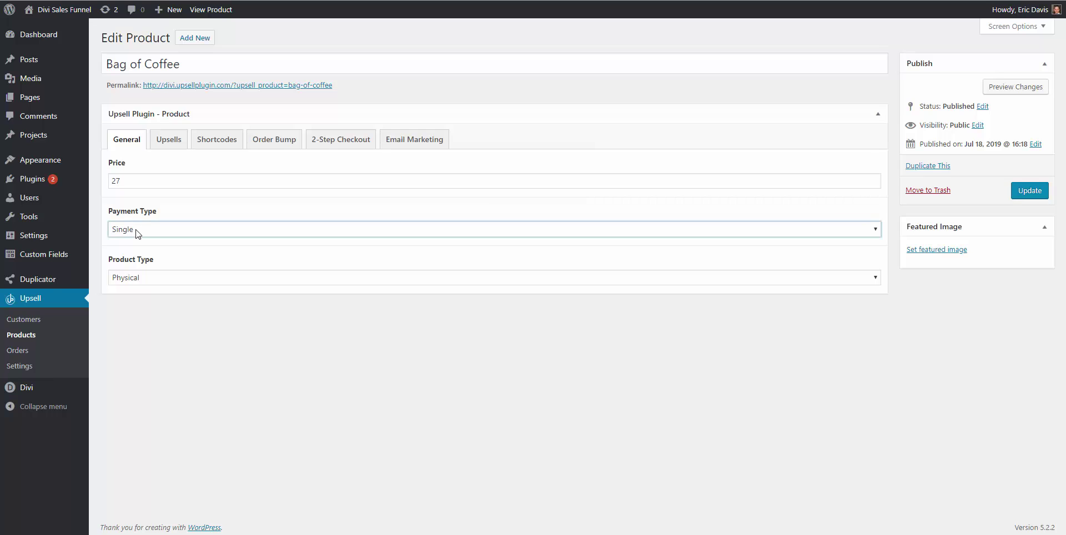
click(136, 255)
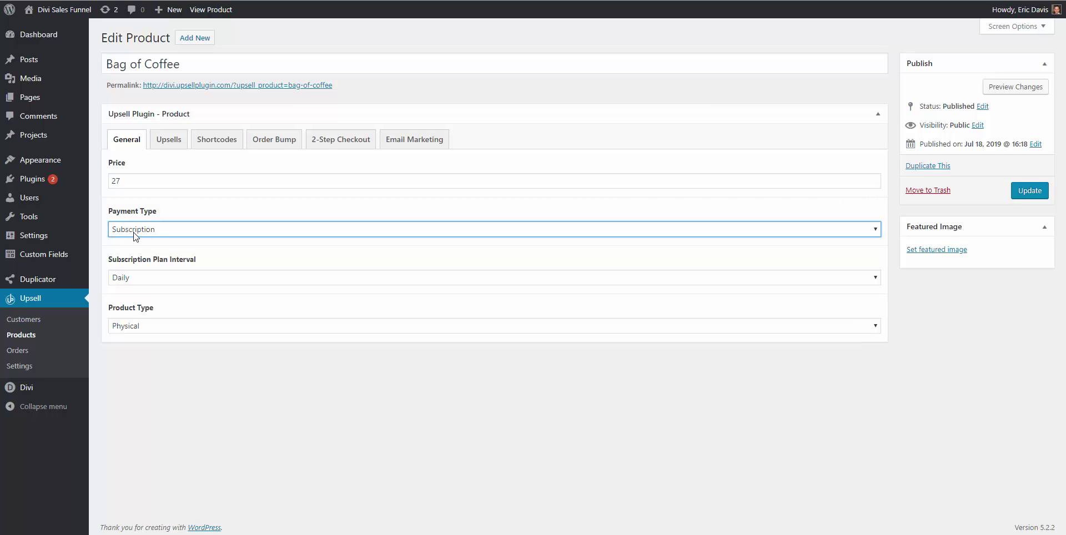
click(138, 277)
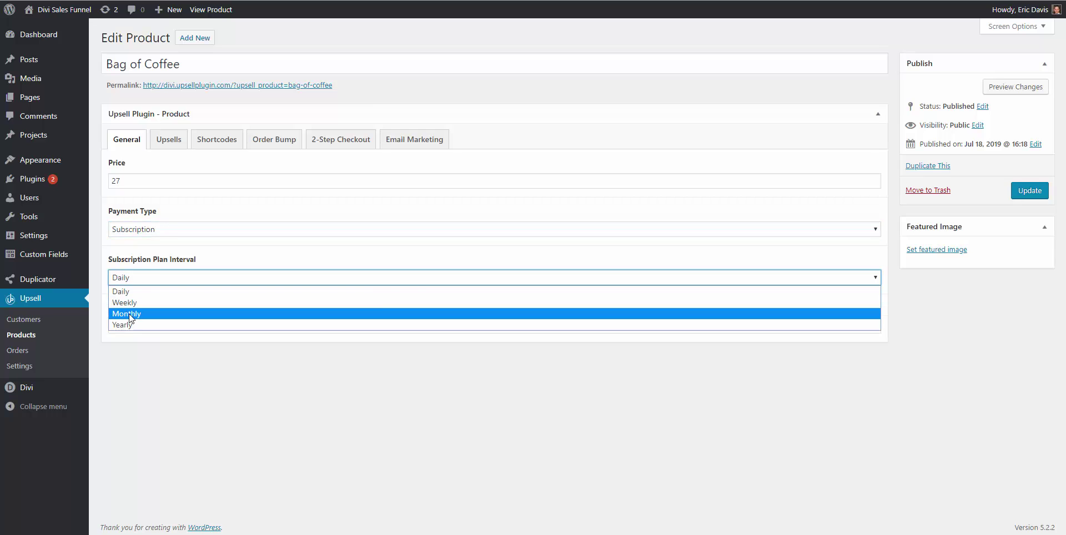
click(148, 232)
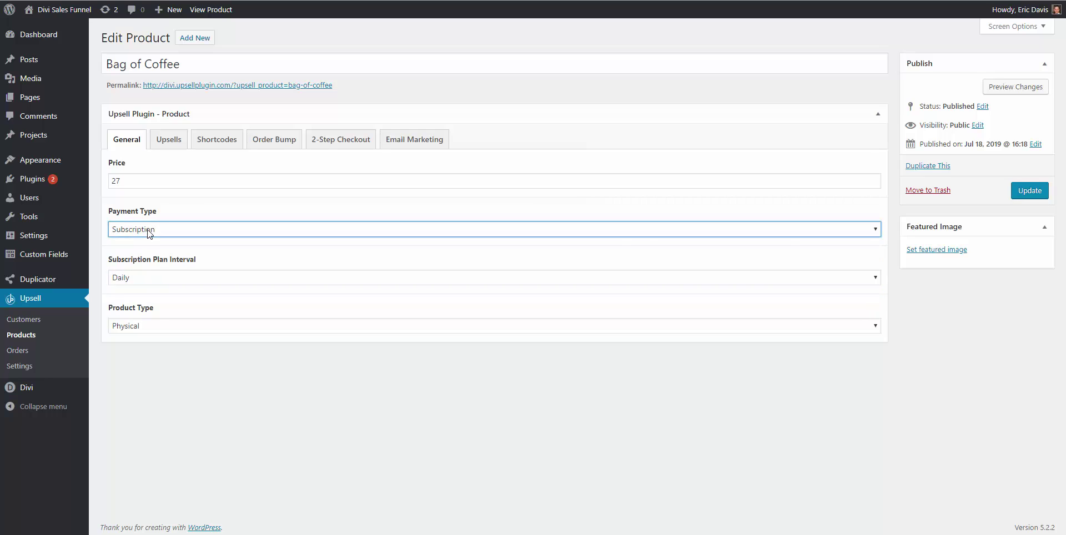
click(149, 232)
click(136, 242)
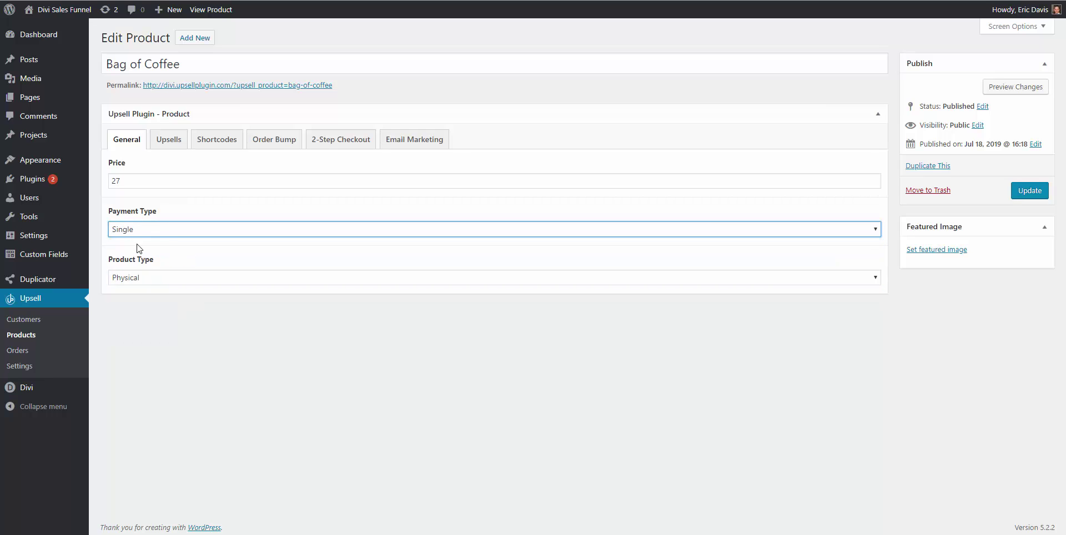
Try the Digital product type and its settings, then set it back to Physical
click(139, 280)
click(134, 298)
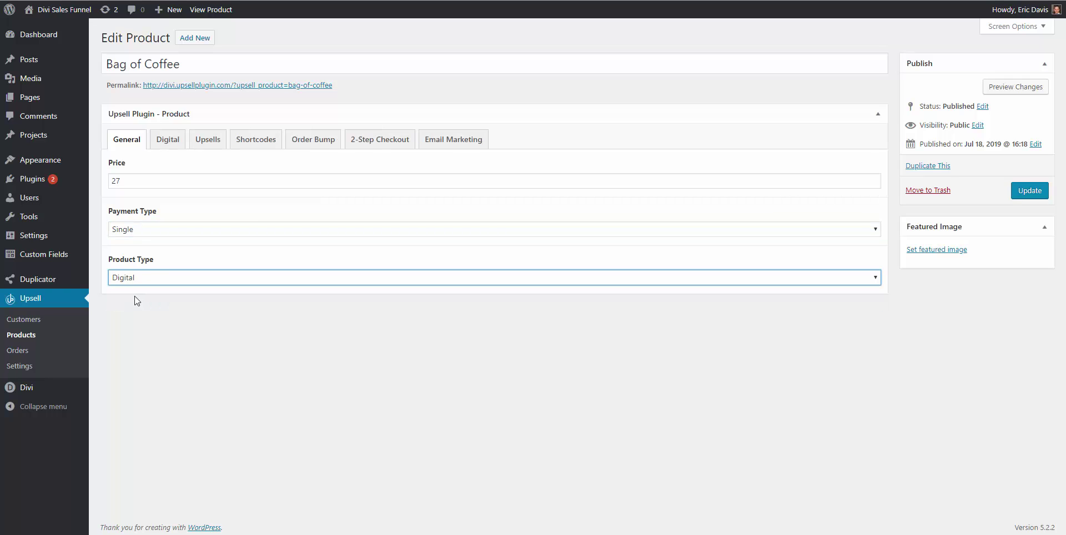
click(165, 145)
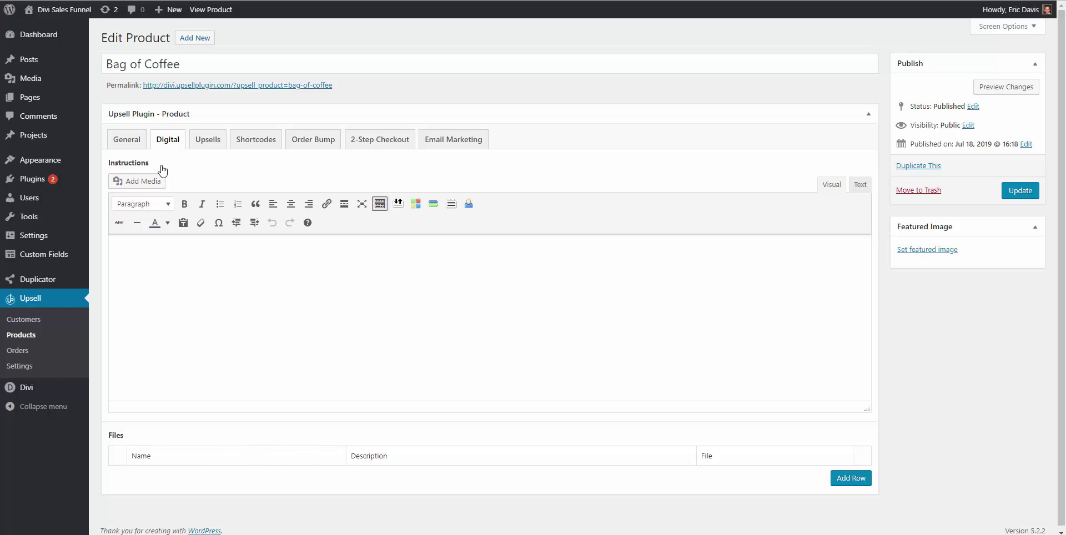
click(127, 147)
click(155, 277)
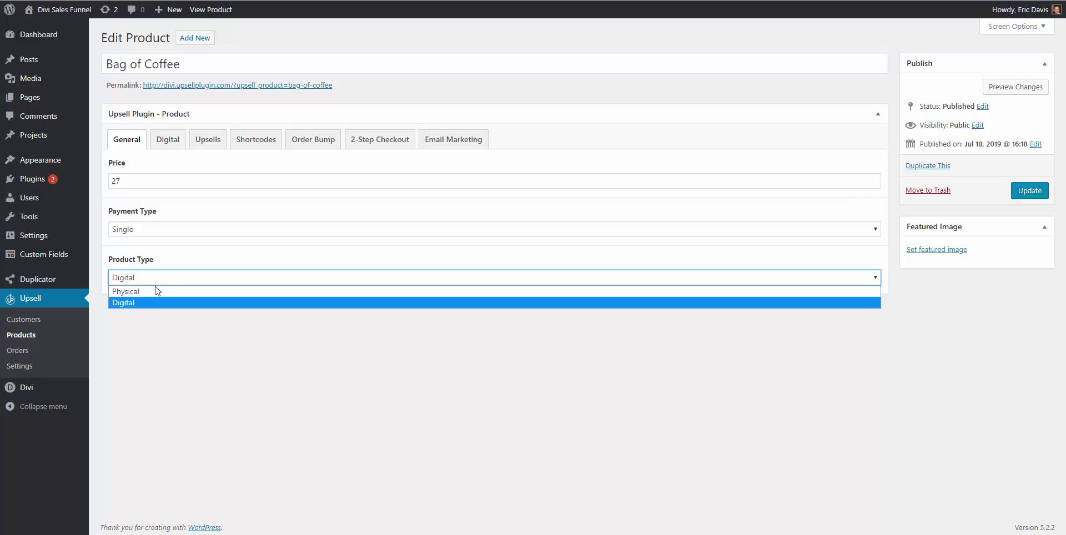
click(156, 287)
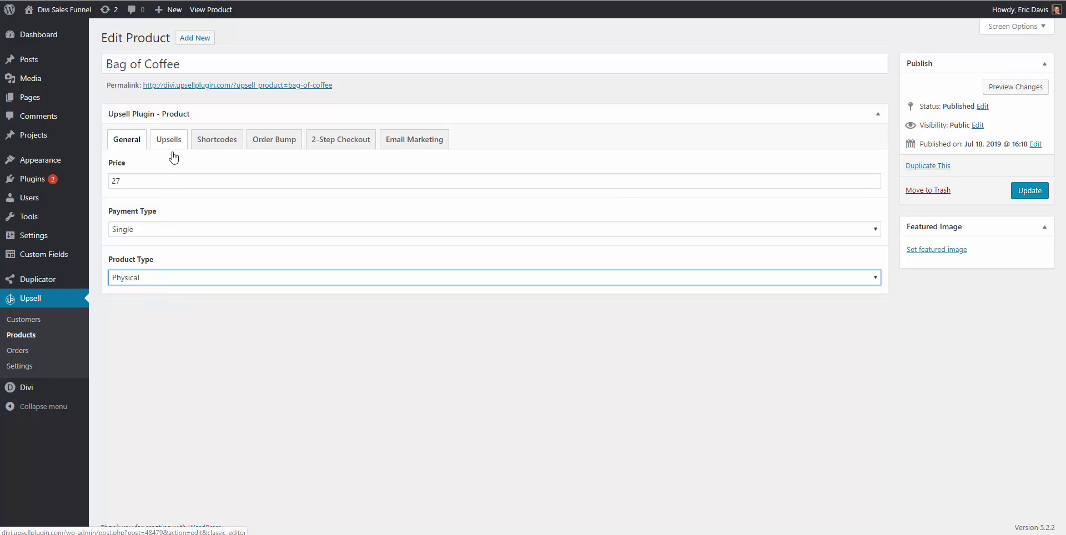
Copy the Bag of Coffee purchase URL from the product's Upsells settings
click(173, 147)
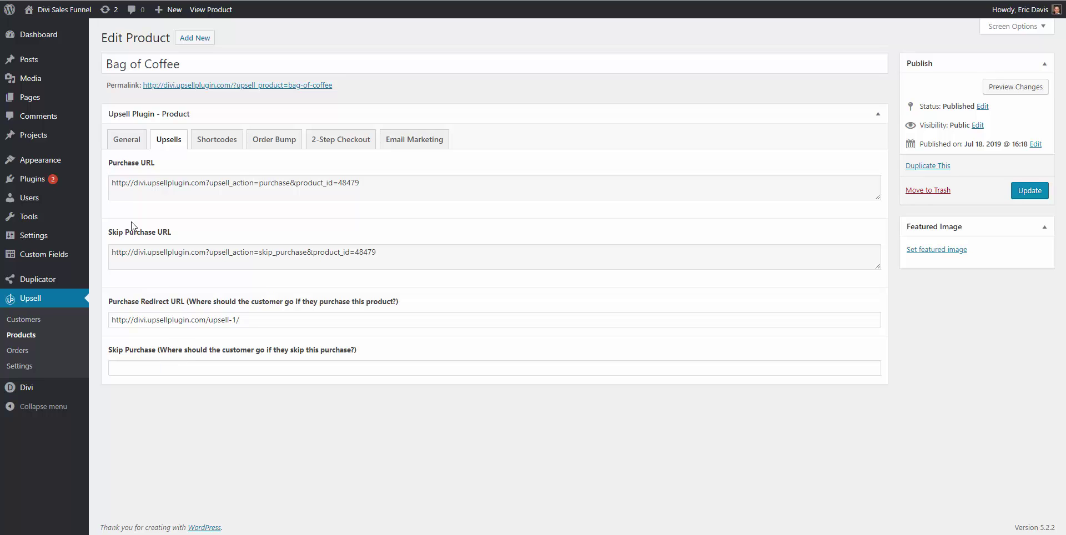
triple_click(140, 181)
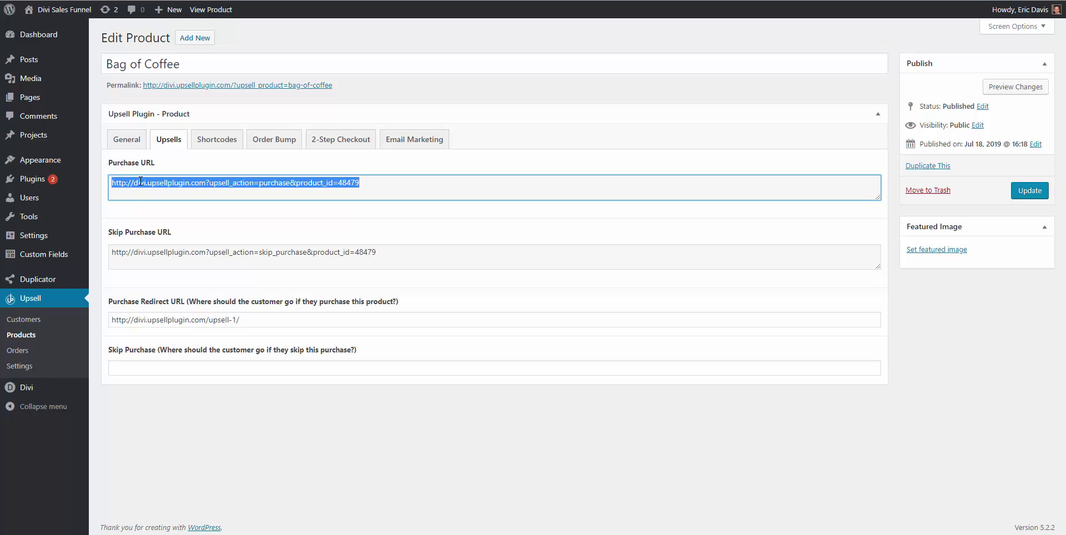
right_click(142, 183)
click(166, 192)
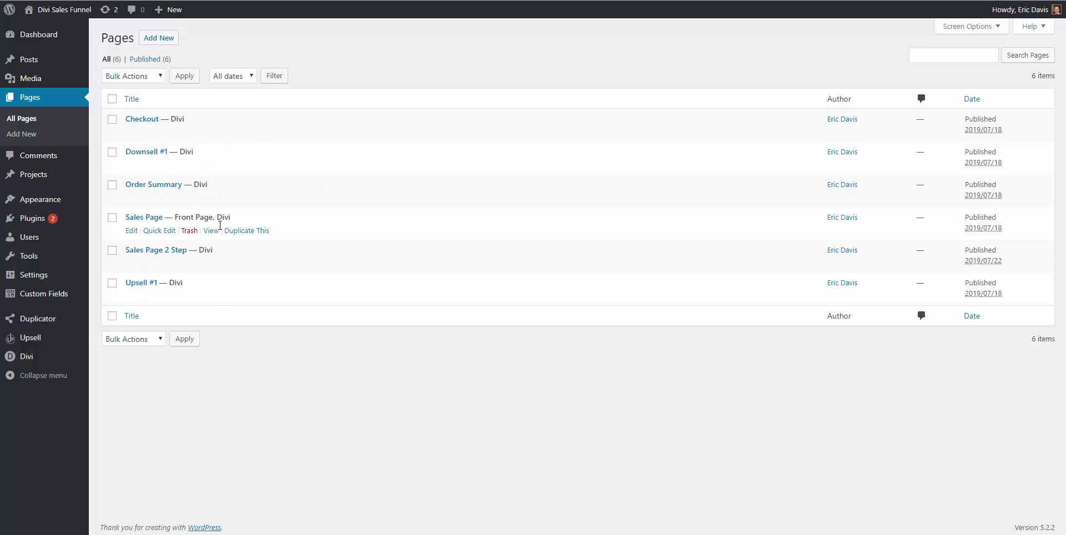
Paste the purchase URL into the Sales Page header's Button #1 Link URL and save
right_click(131, 232)
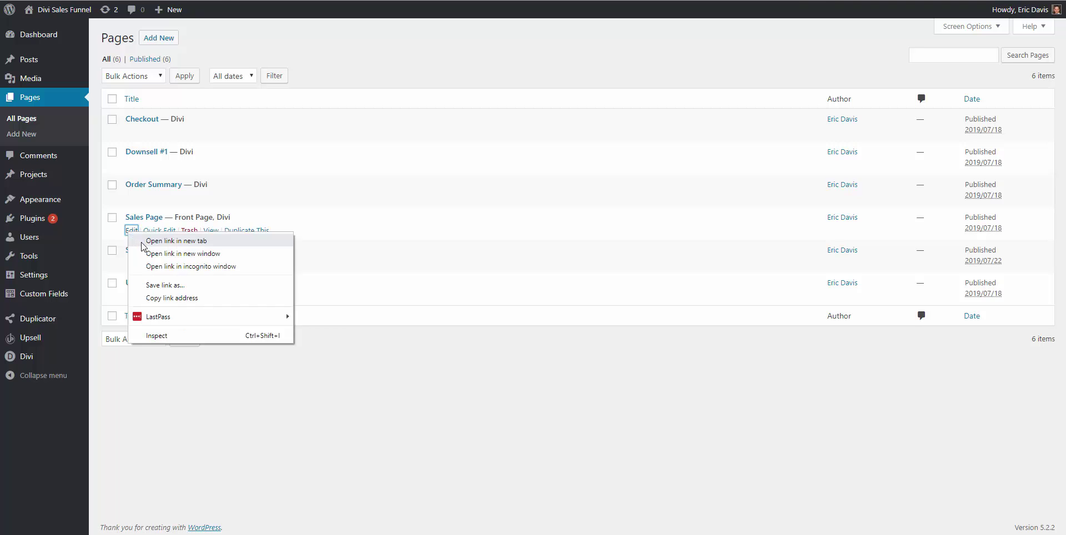
click(146, 243)
key(ctrl+Tab)
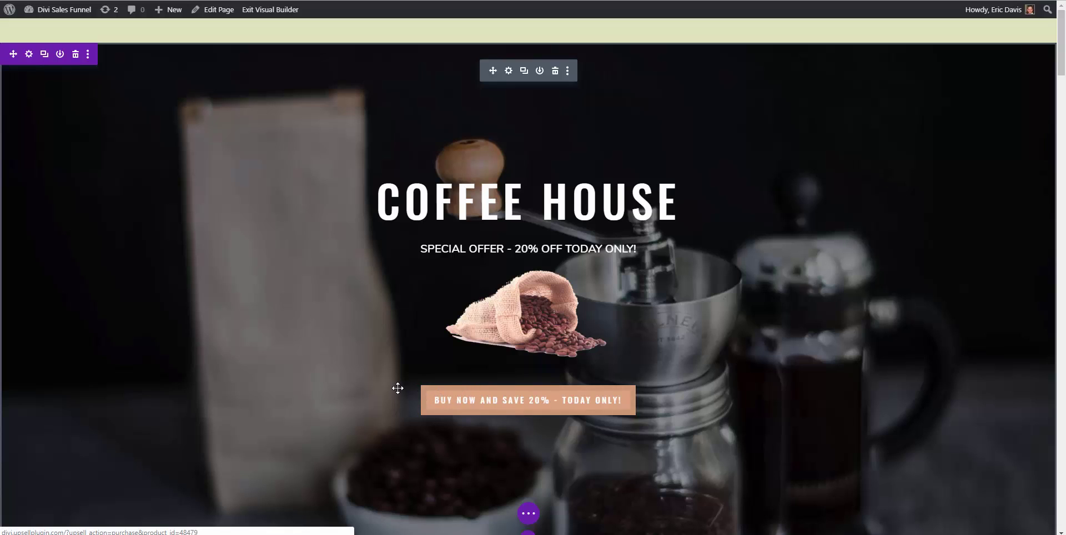
click(441, 400)
scroll(111, 183, down, 5)
scroll(115, 184, down, 2)
click(86, 180)
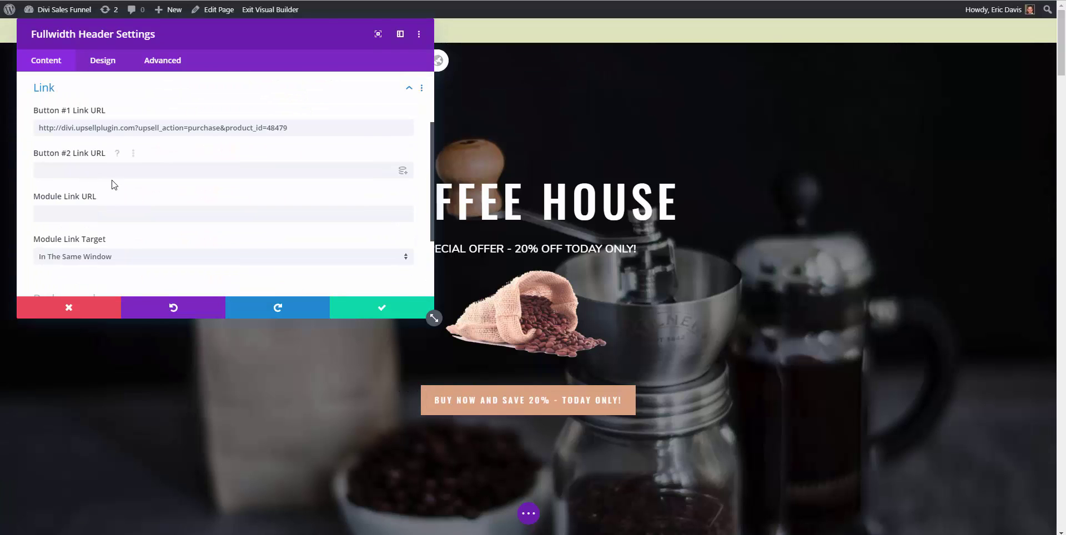
triple_click(121, 127)
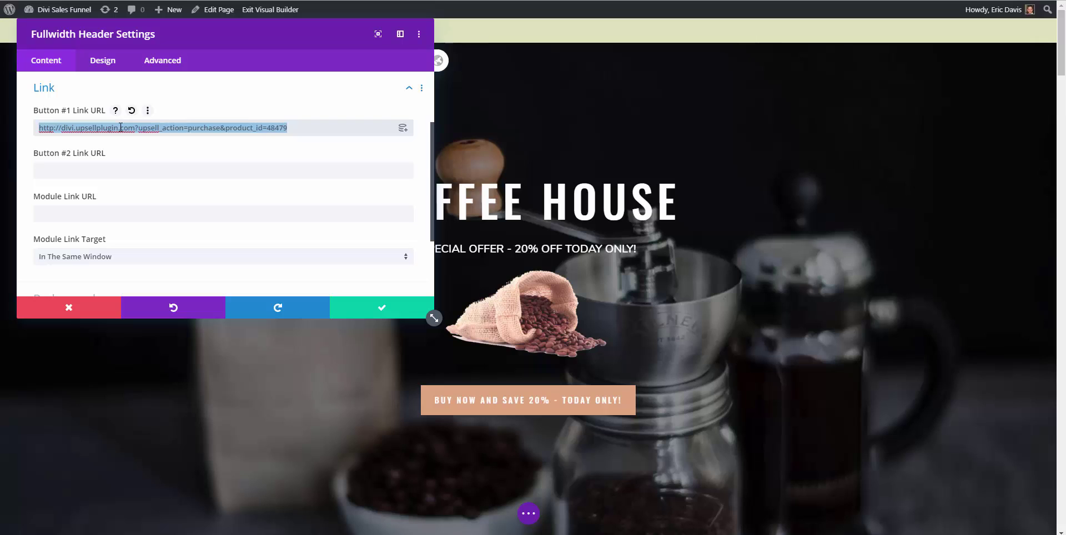
click(121, 127)
click(352, 309)
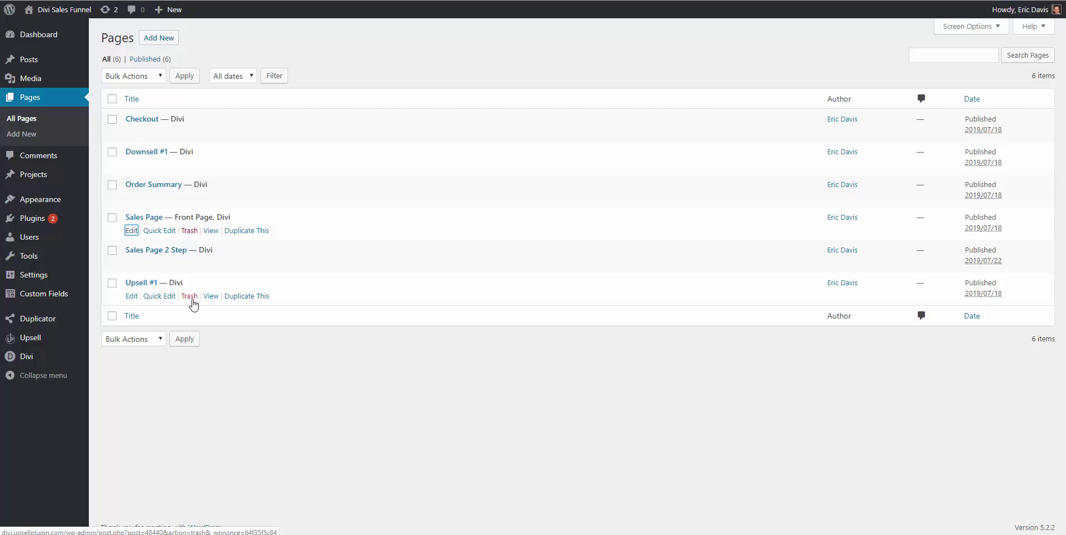
Preview the Upsell #1 page in a new tab
right_click(209, 301)
click(250, 314)
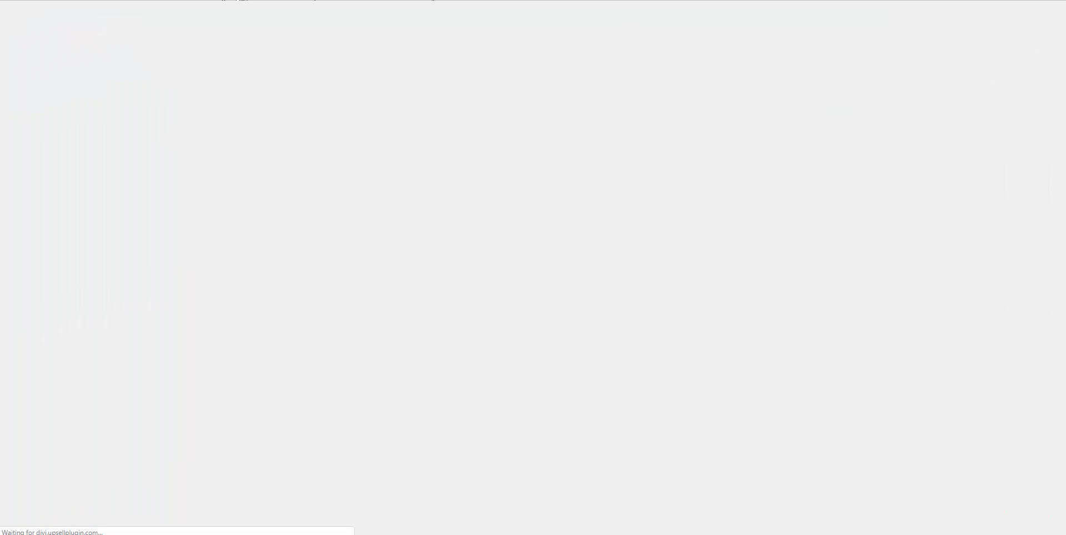
scroll(489, 194, down, 5)
scroll(492, 231, down, 5)
scroll(492, 232, up, 10)
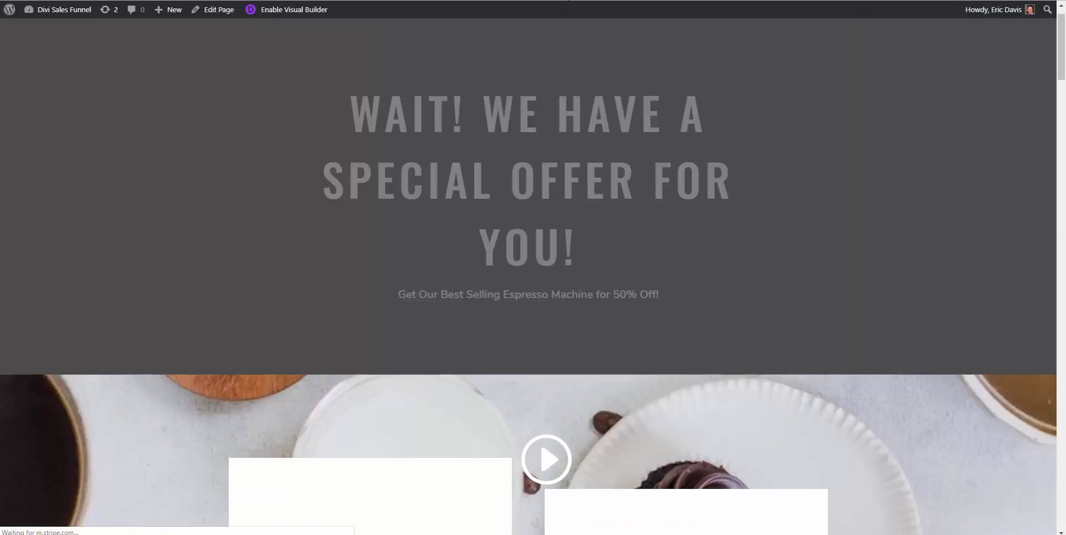
key(ctrl+w)
click(261, 320)
key(ctrl+a)
key(ctrl+v)
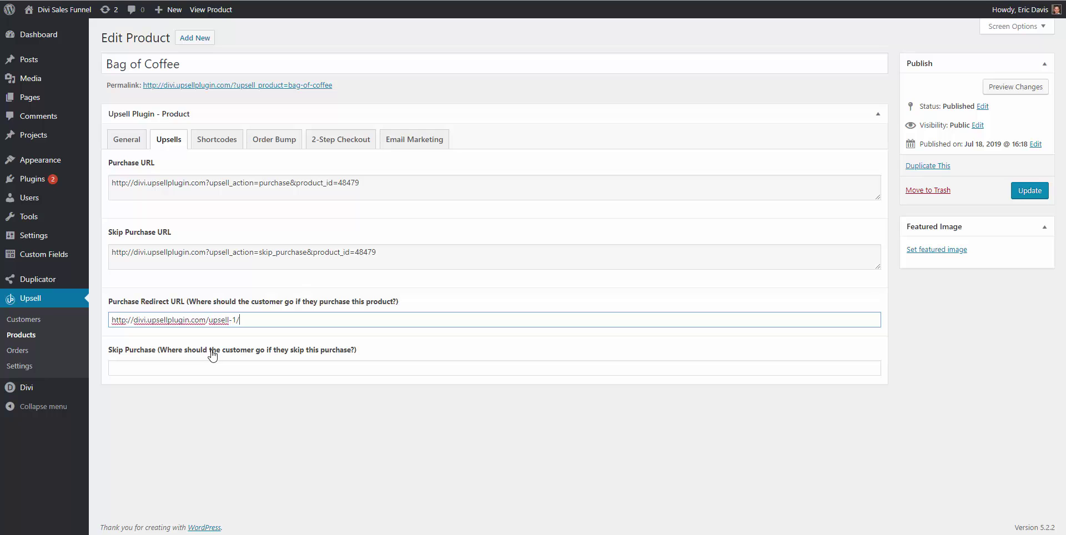
click(260, 148)
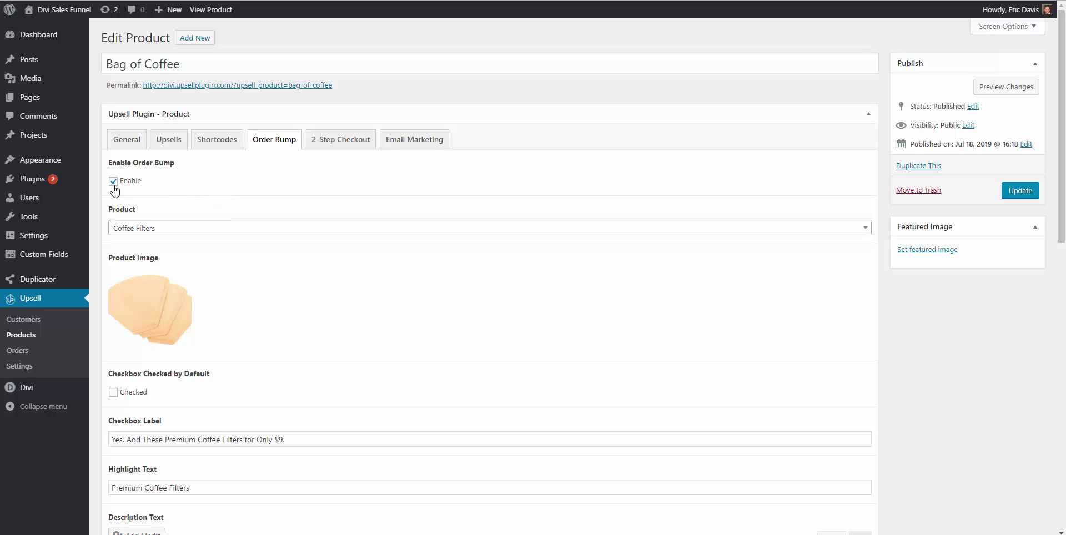
click(133, 229)
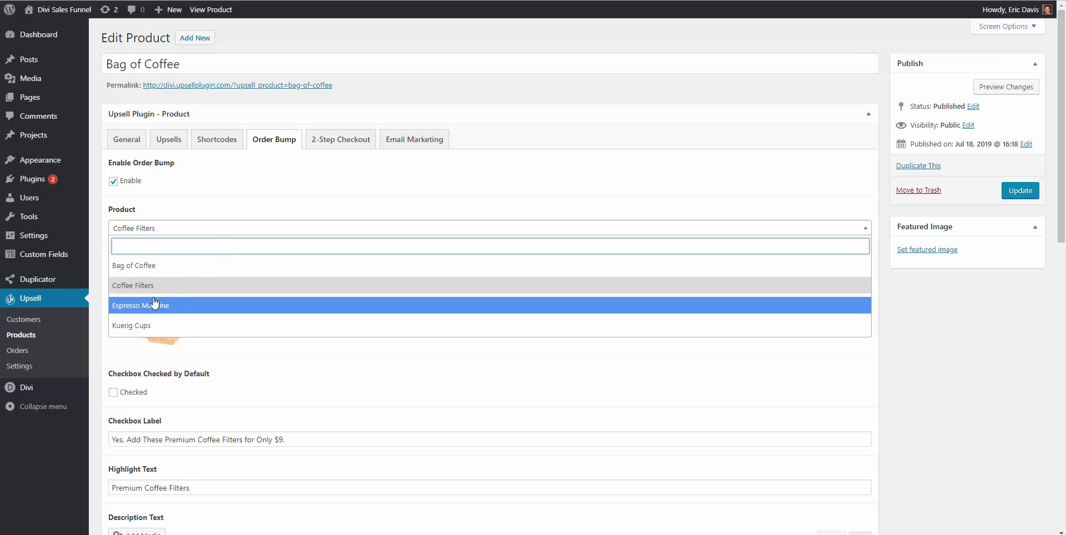
click(151, 282)
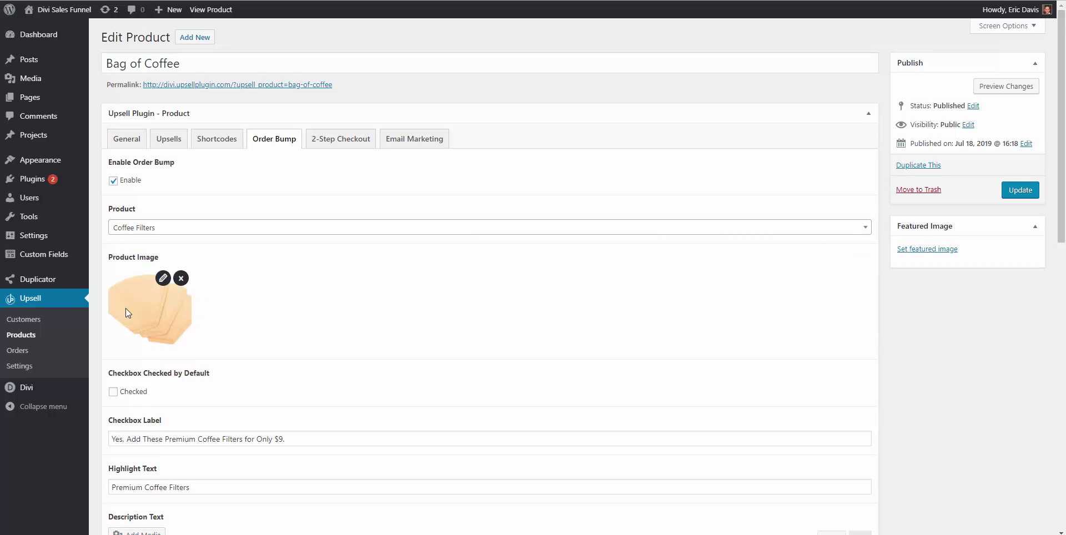
scroll(145, 275, down, 2)
scroll(132, 297, down, 1)
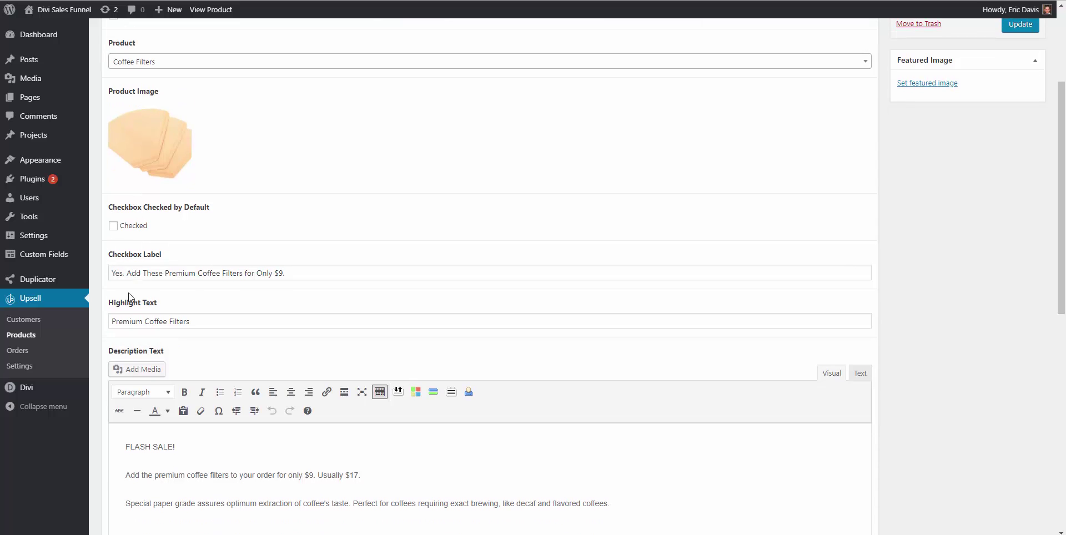
scroll(154, 279, down, 10)
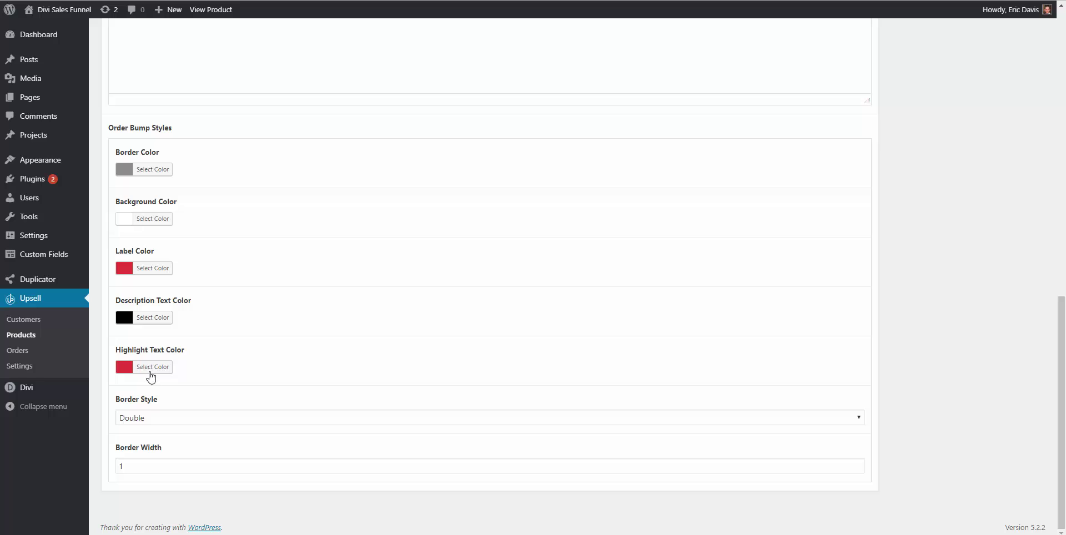
scroll(168, 302, up, 10)
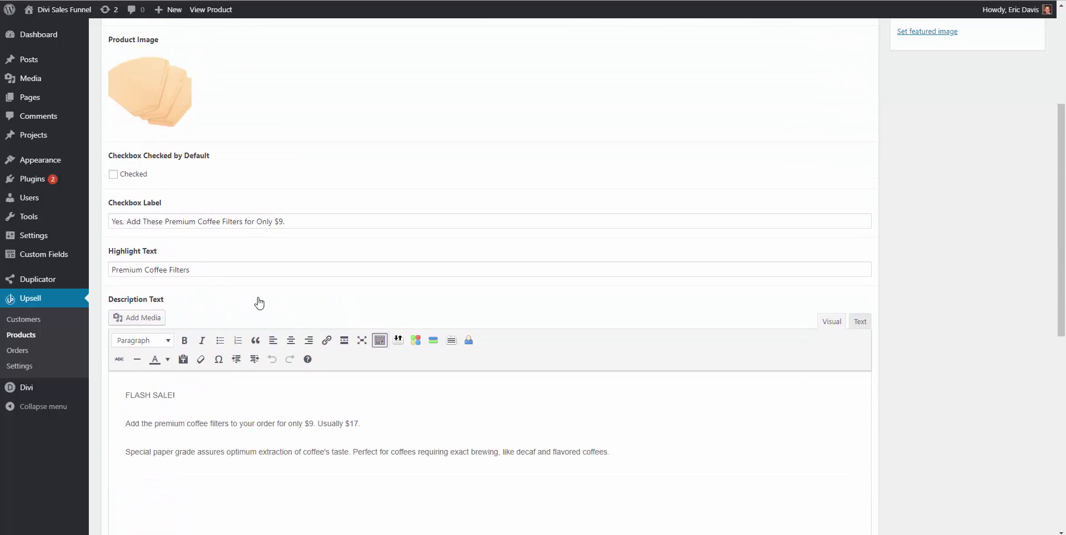
scroll(275, 315, up, 4)
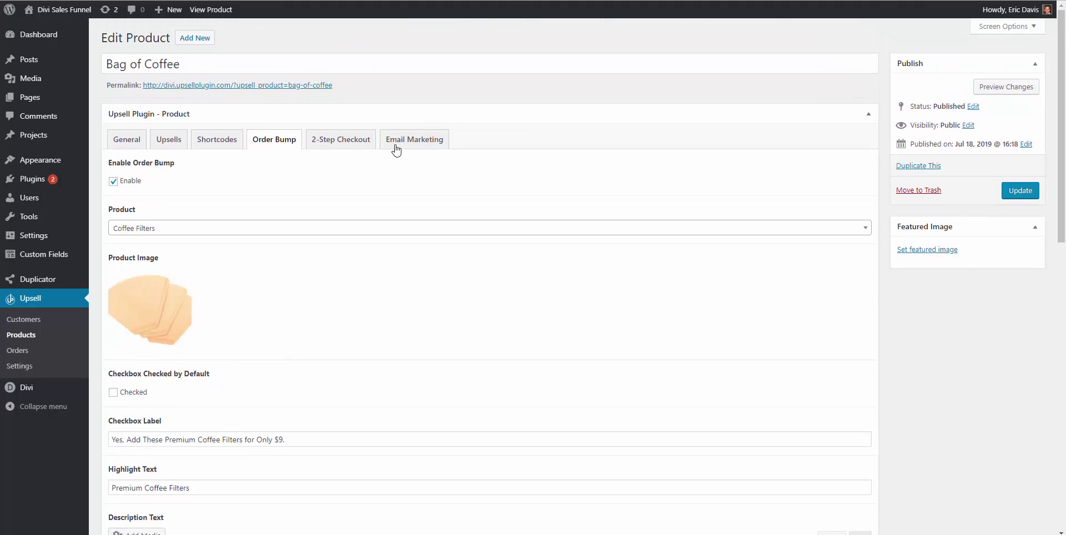
Review Bag of Coffee Email Marketing: GetResponse enabled with the divi_bag_of_coffee list
click(395, 146)
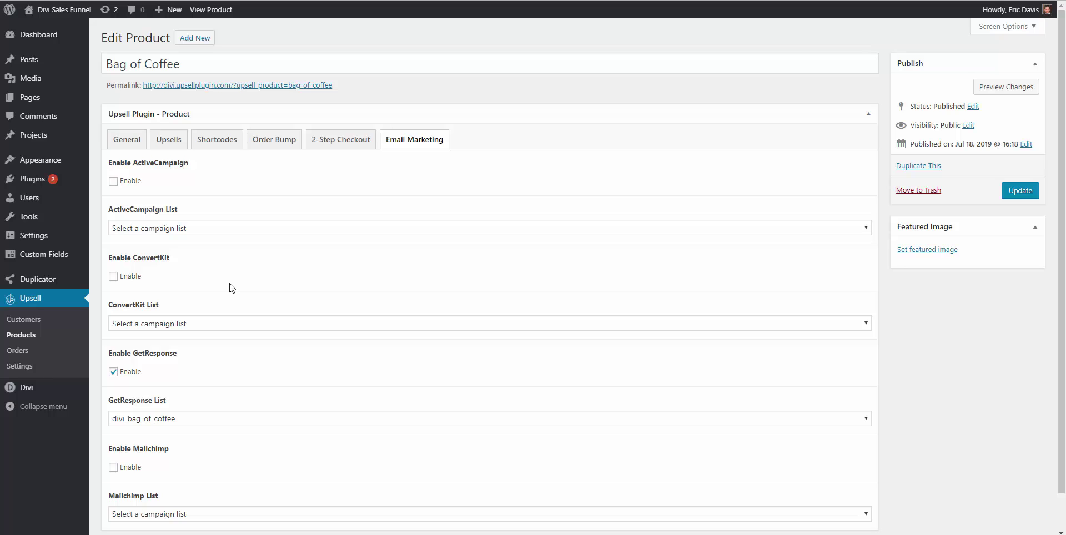
scroll(157, 310, down, 1)
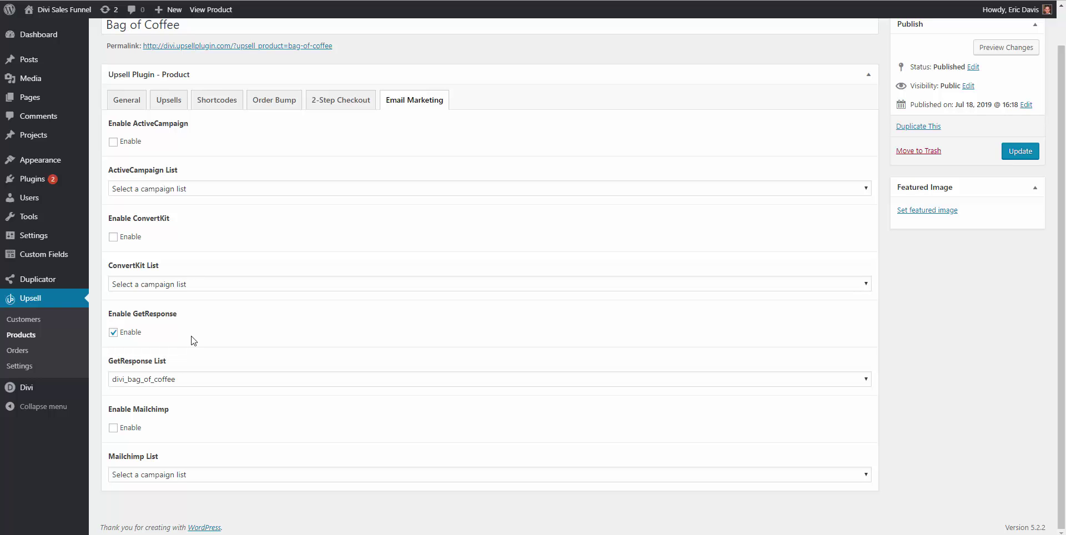
scroll(291, 324, up, 1)
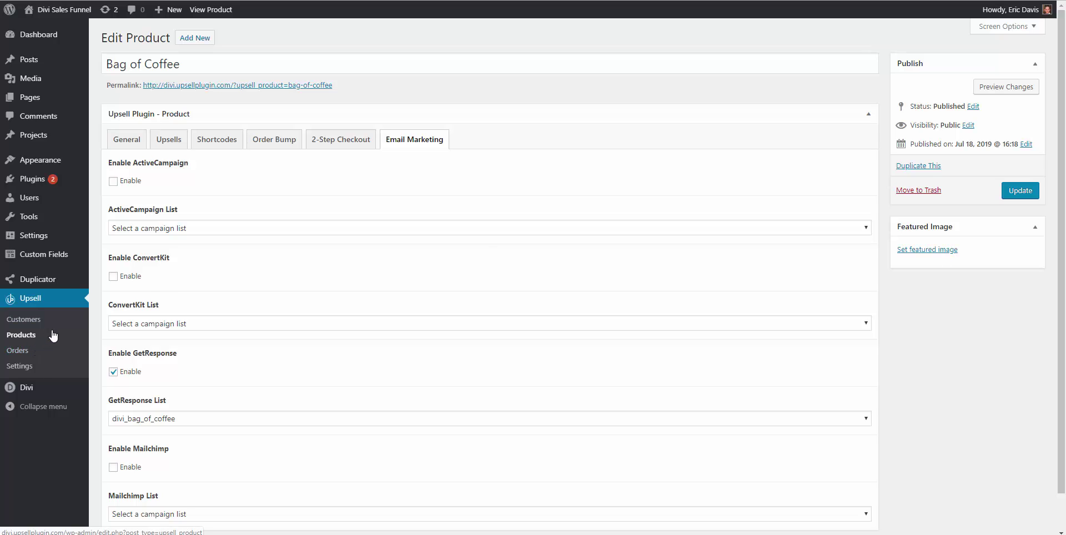
Leave the current page without saving and open the Espresso Machine upsell product
click(27, 340)
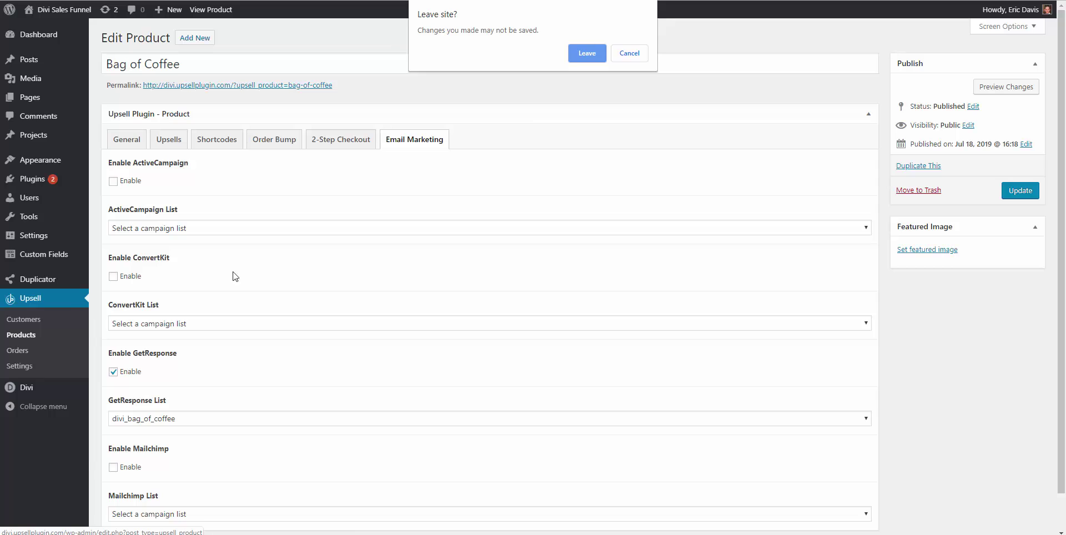
key(Escape)
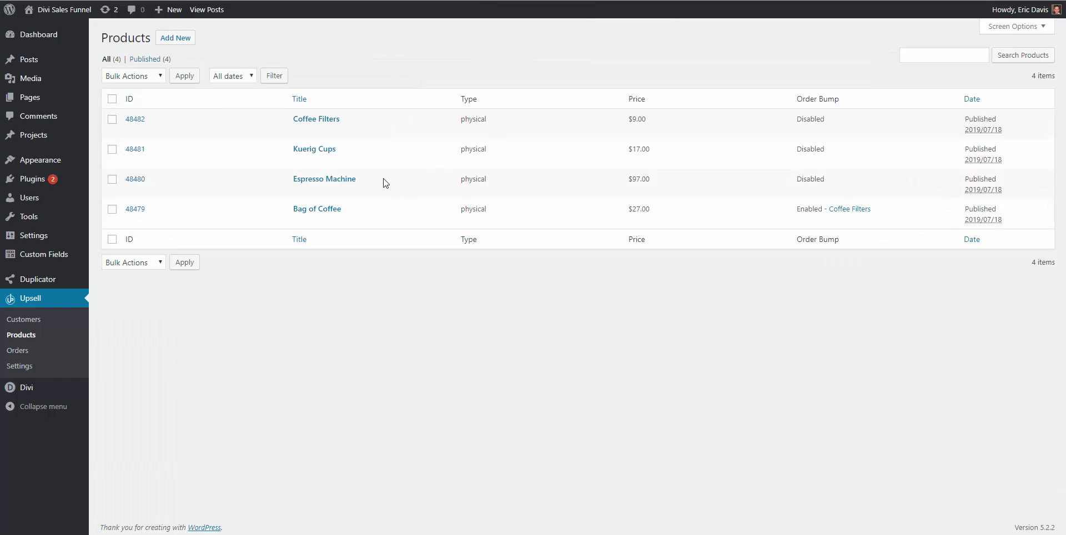
click(319, 180)
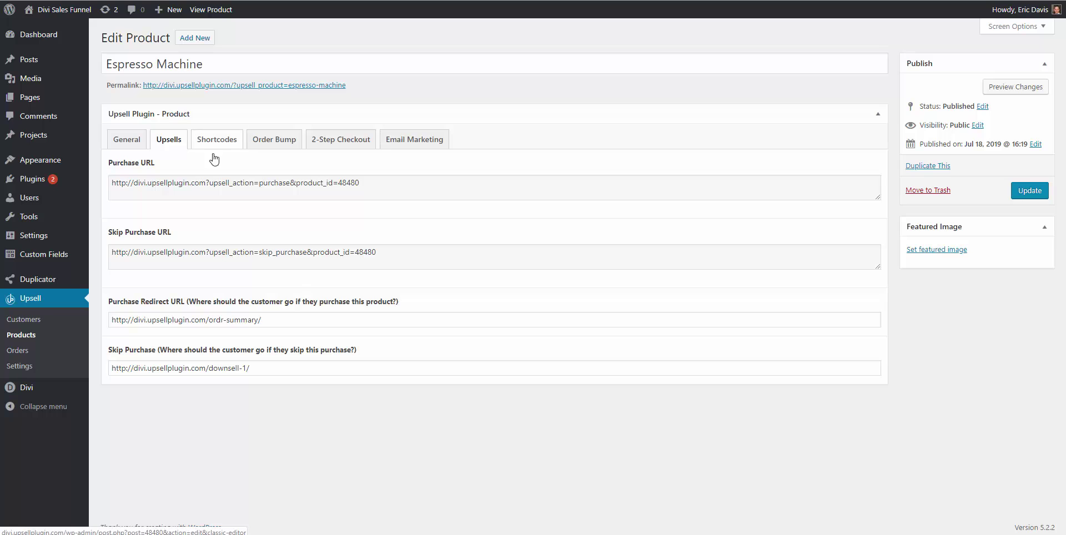
Keep Espresso Machine as a Single payment, Physical product and view its upsell URLs
click(138, 143)
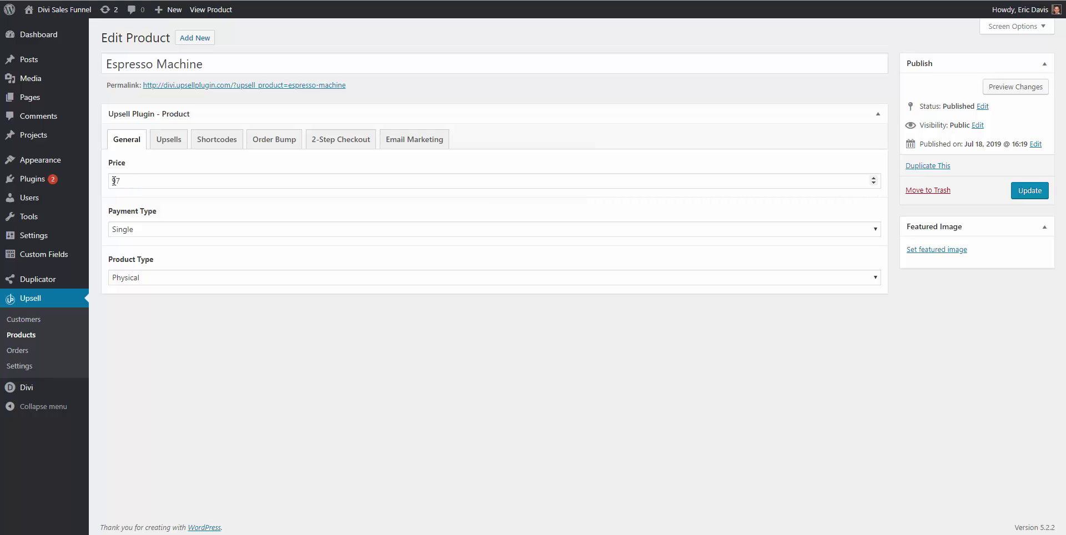
click(143, 232)
click(138, 238)
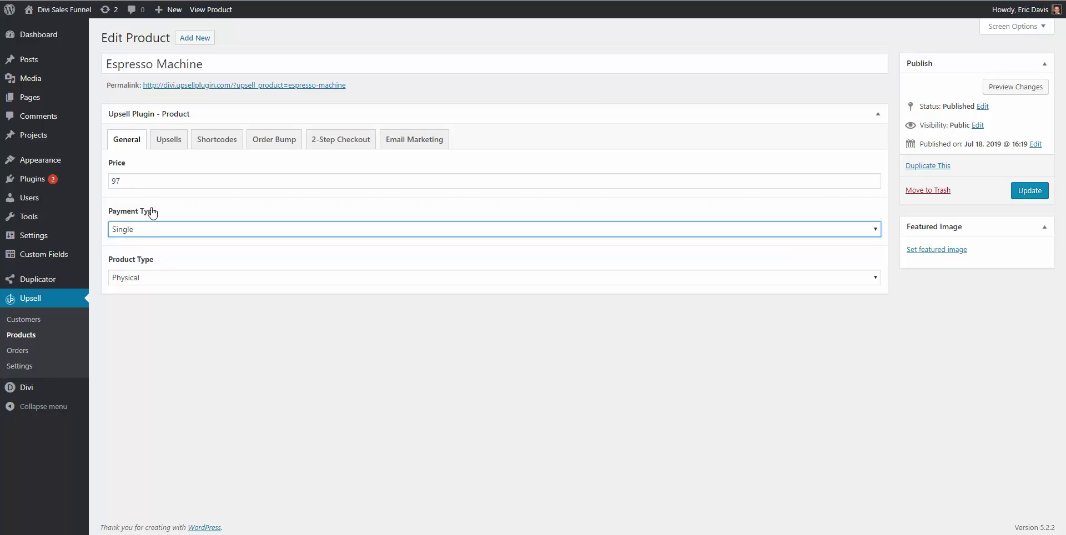
click(153, 279)
click(157, 251)
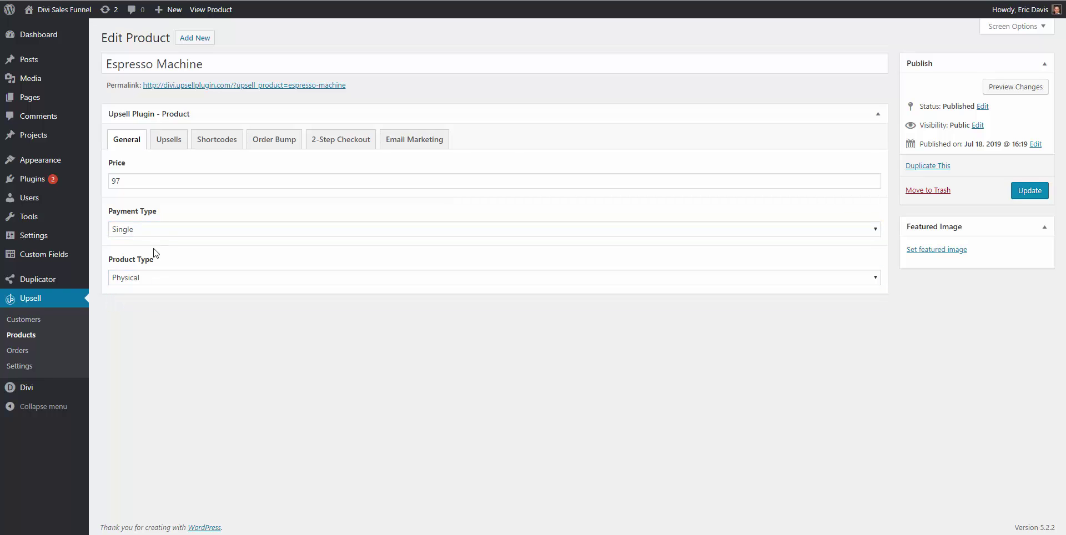
click(164, 143)
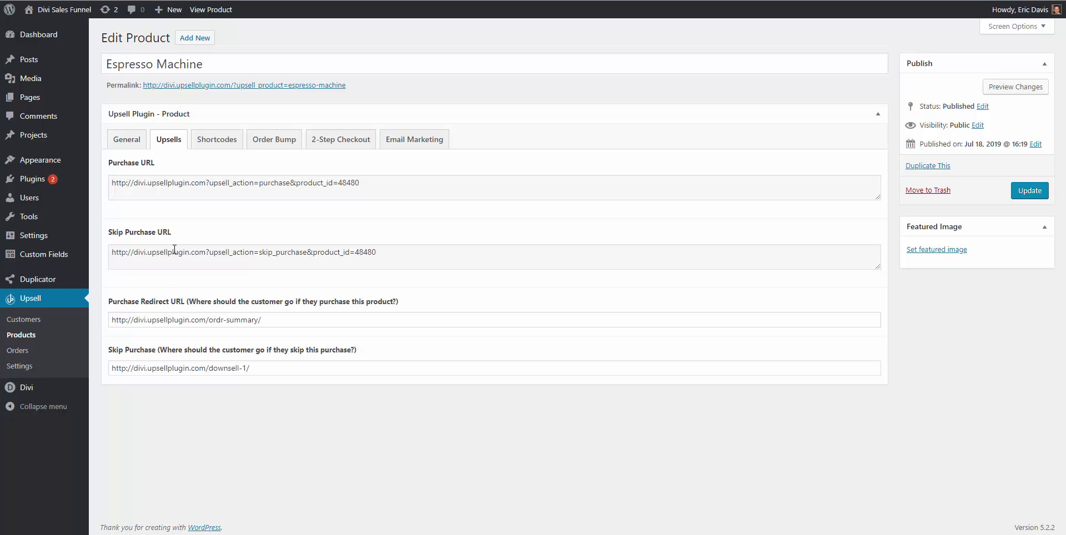
Copy the Espresso Machine Purchase URL and open Upsell #1 in the front-end Divi Builder
triple_click(153, 183)
right_click(153, 186)
click(182, 194)
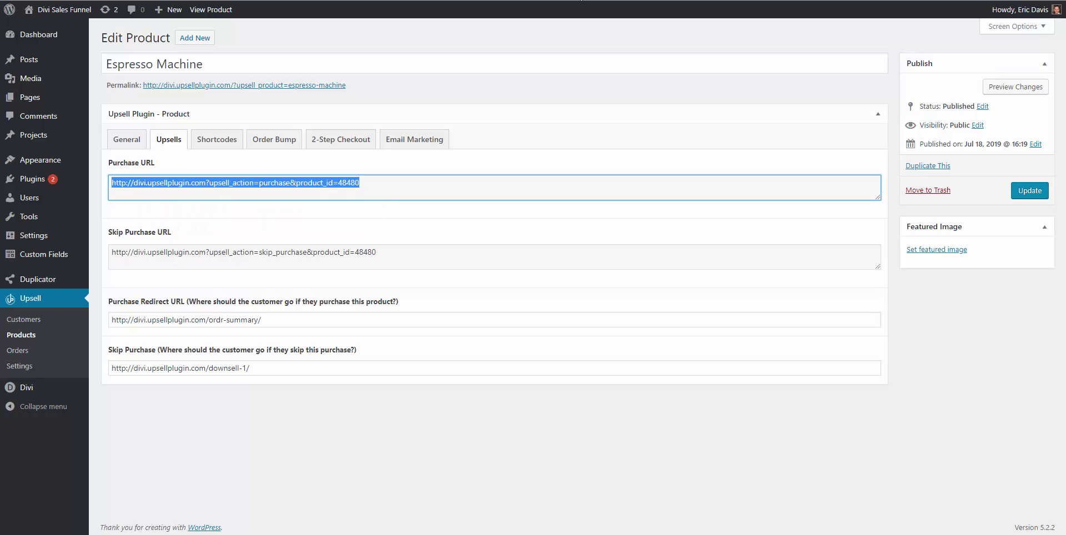
key(ctrl+Tab)
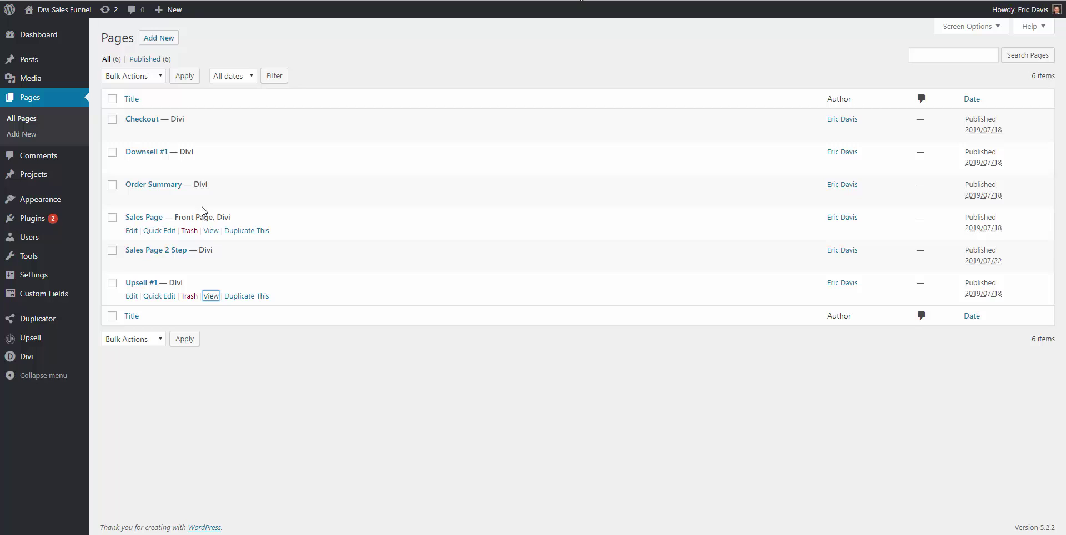
click(133, 297)
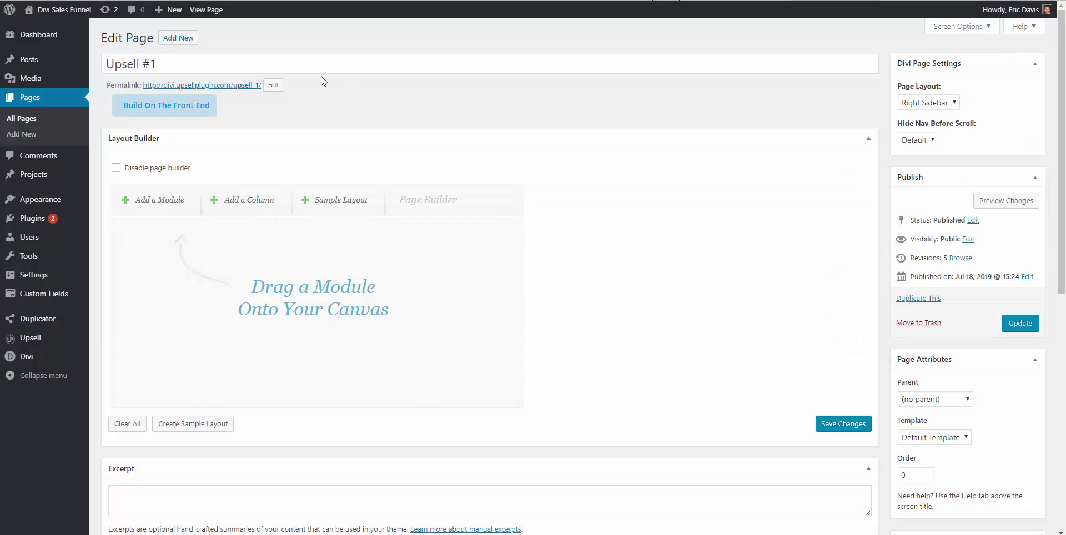
click(168, 106)
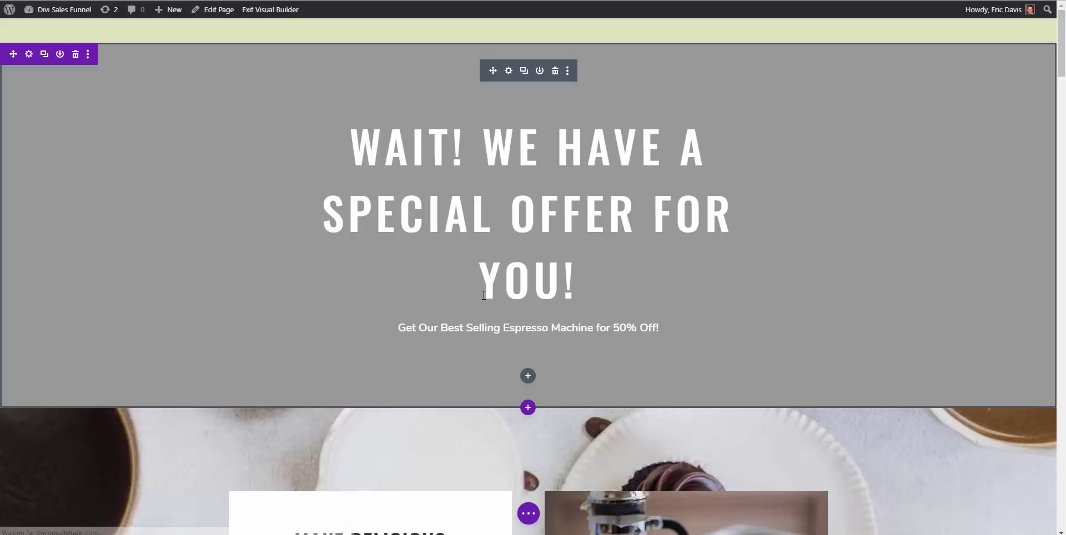
Replace the 'I'll Take It! Add to My Order!' button's link with the copied Purchase URL
scroll(483, 289, down, 3)
scroll(400, 357, down, 6)
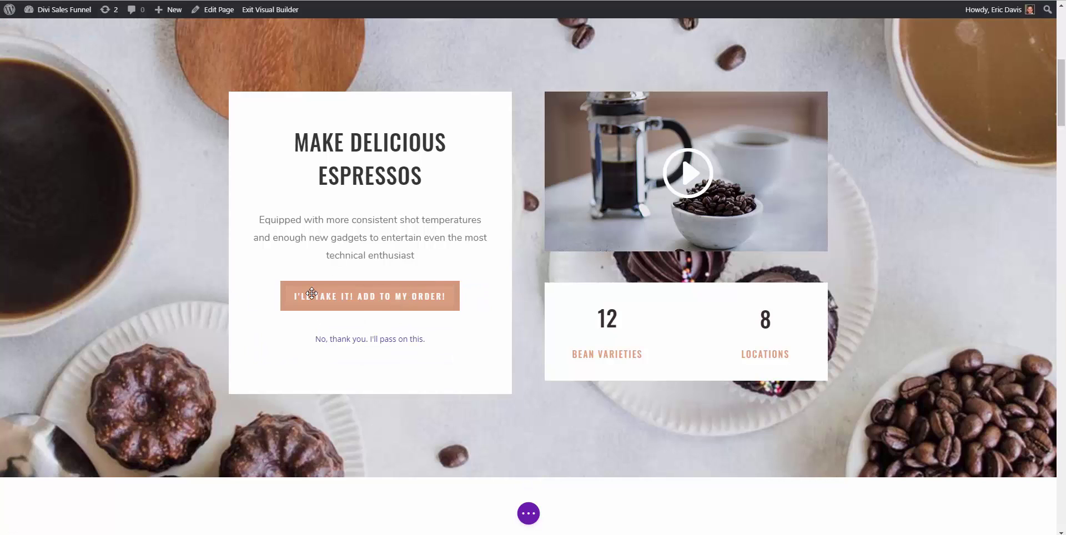
click(312, 294)
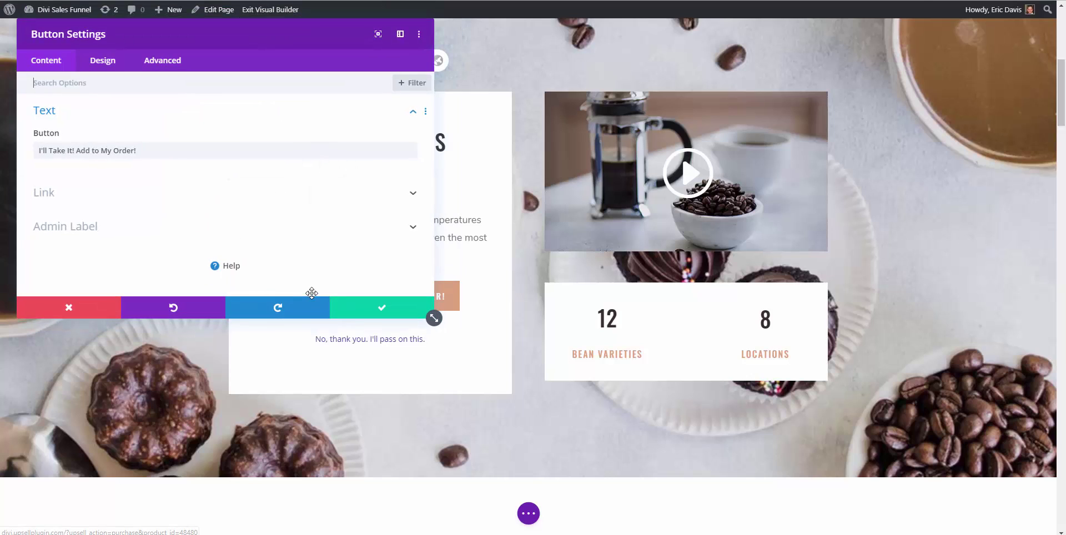
click(412, 198)
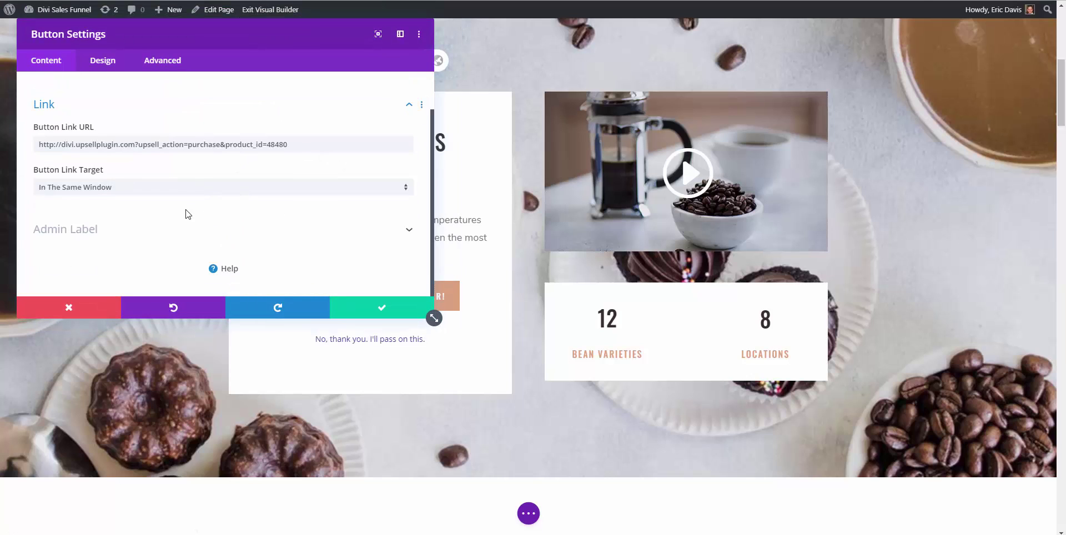
double_click(199, 144)
key(ctrl+a)
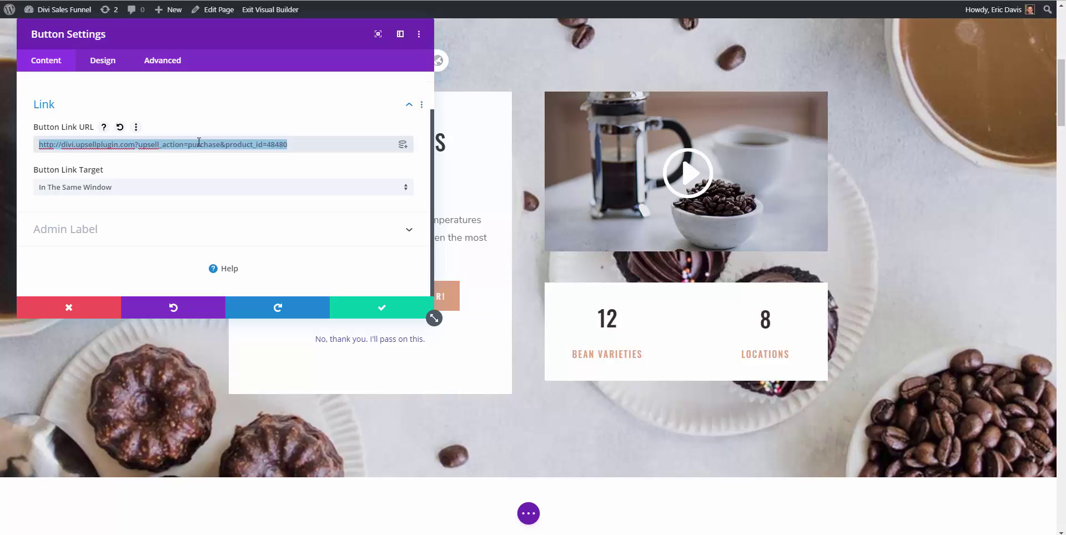
click(361, 307)
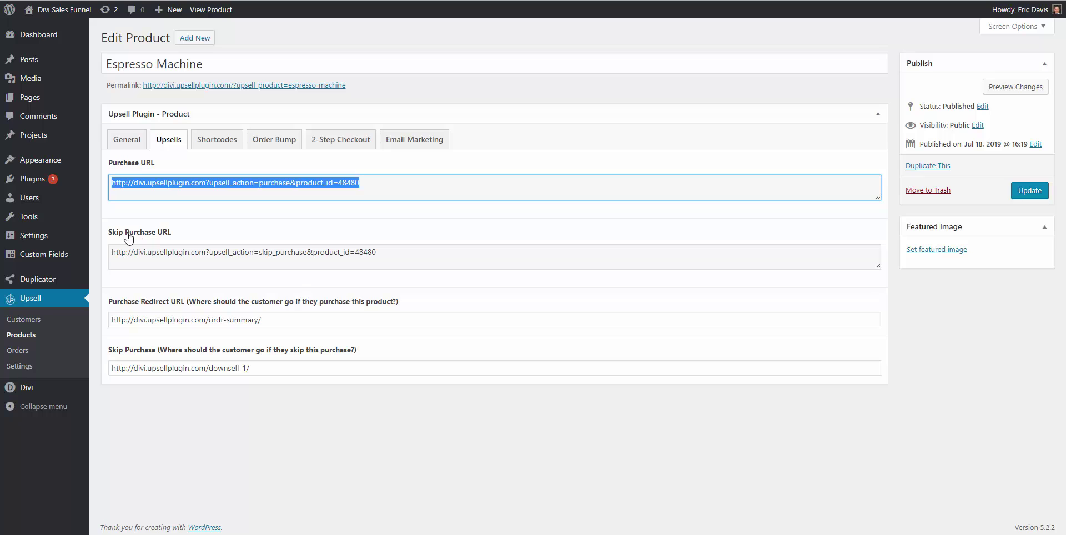
Copy the Skip Purchase URL and link the 'No, thank you. I'll pass on this.' text to it
triple_click(160, 253)
right_click(159, 254)
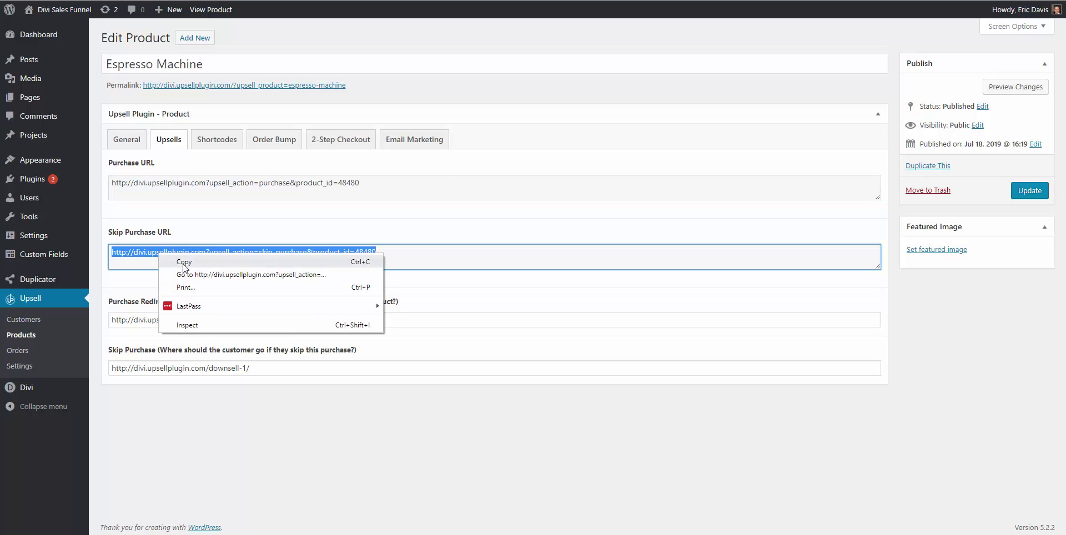
click(207, 260)
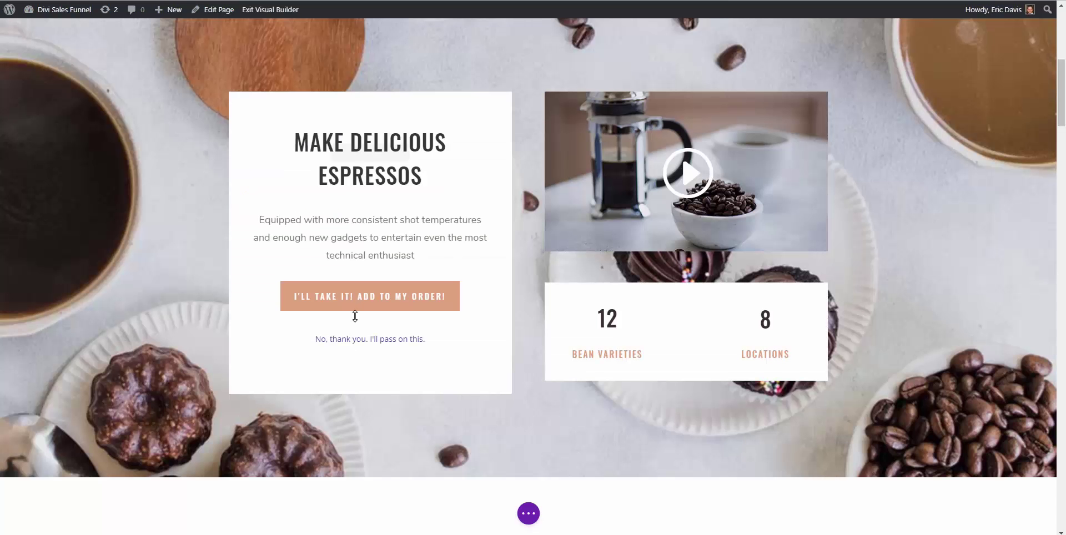
triple_click(355, 340)
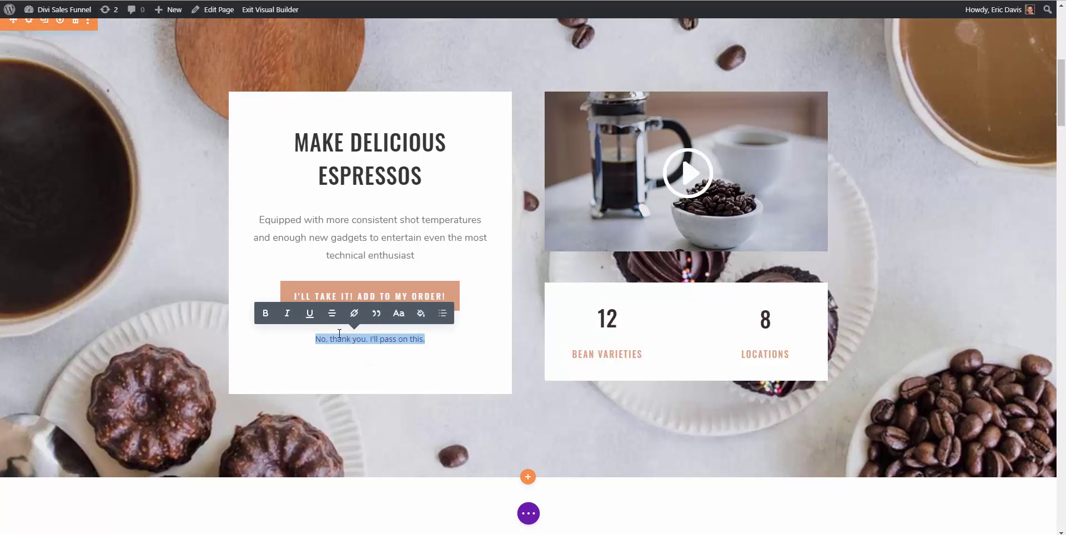
click(360, 315)
key(ctrl+v)
key(Return)
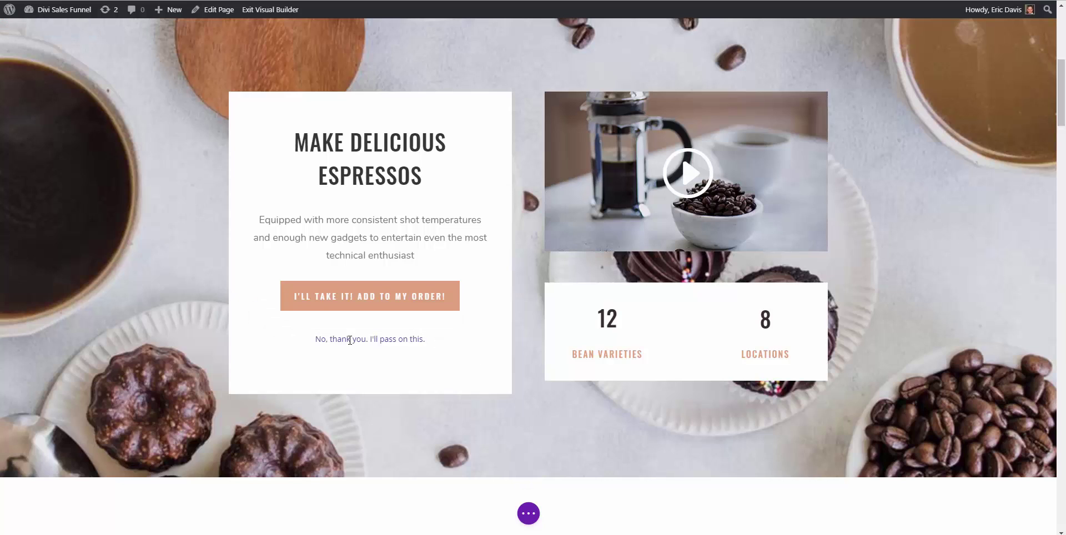
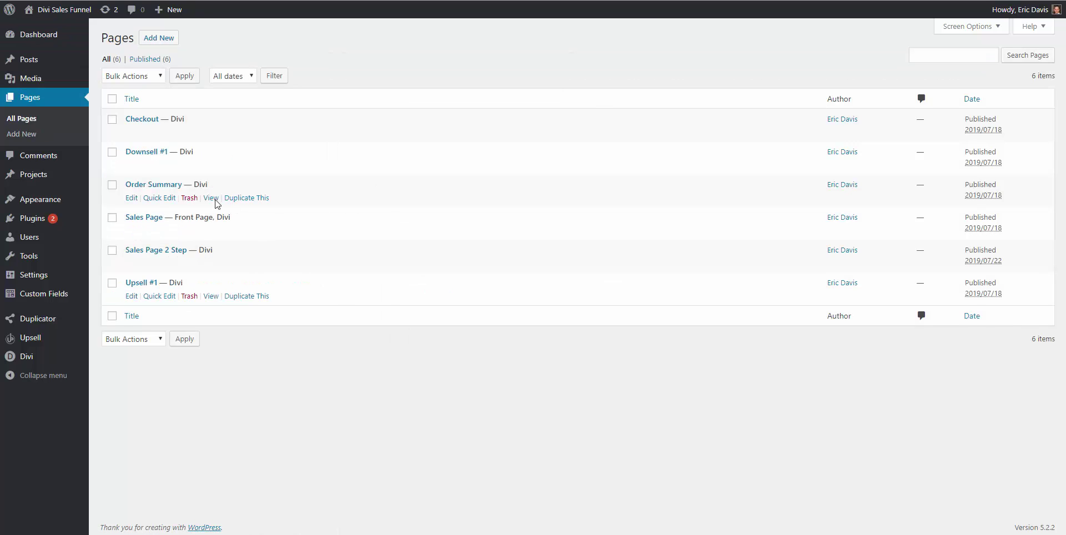
Open Order Summary in a new tab and review the Espresso Machine's purchase and skip redirect URLs
right_click(222, 199)
click(239, 206)
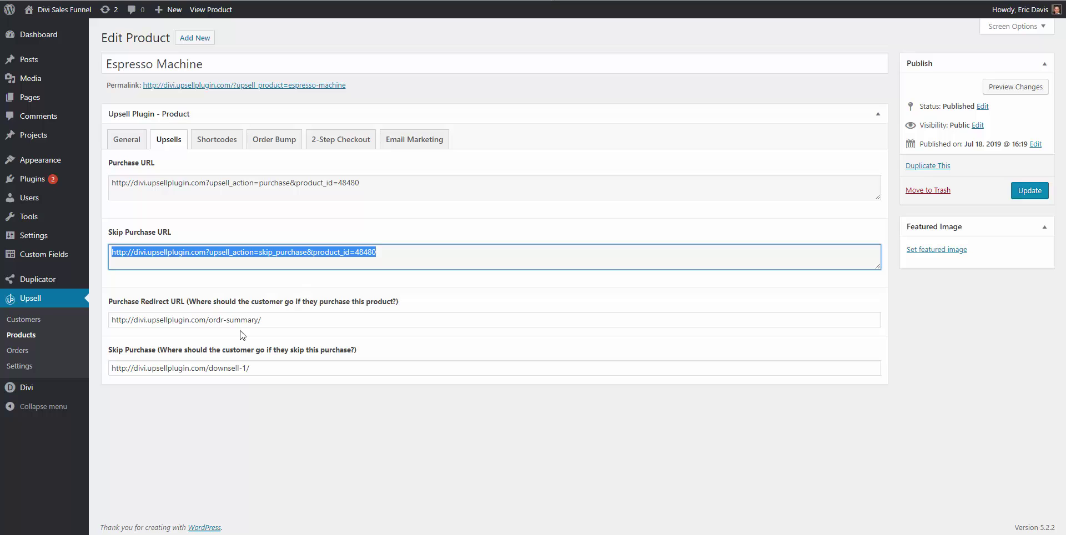
triple_click(238, 319)
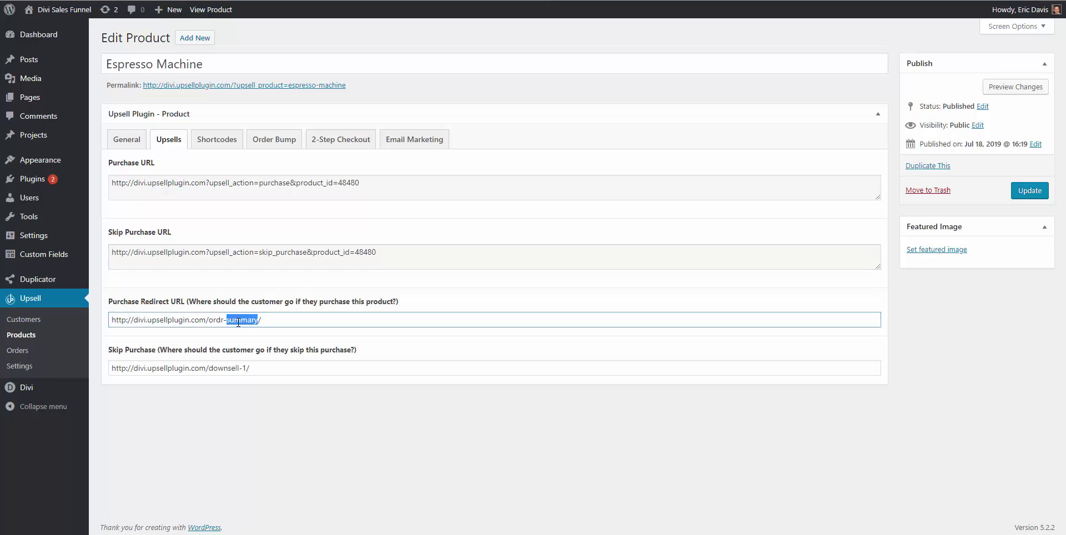
key(End)
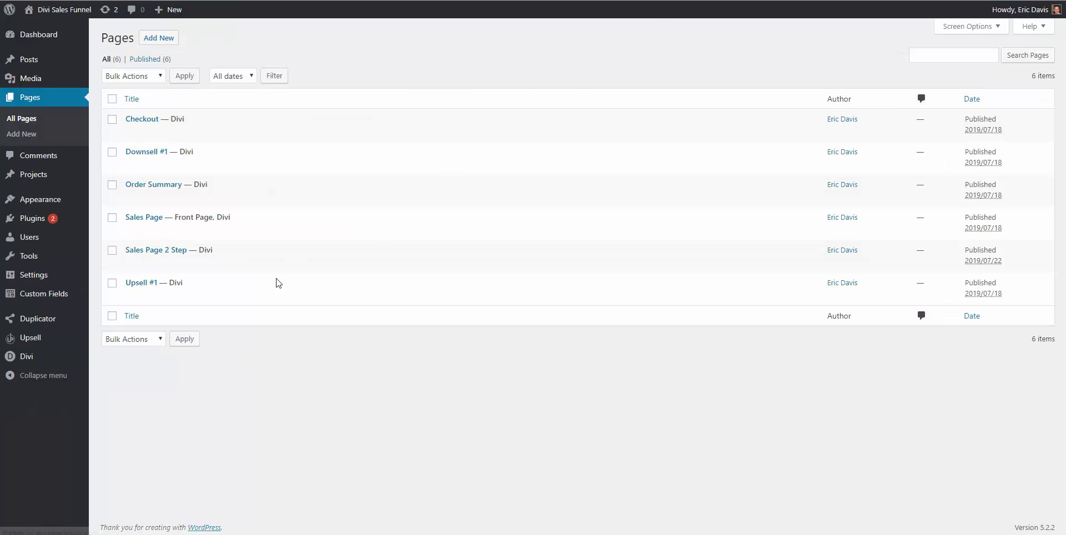
click(209, 166)
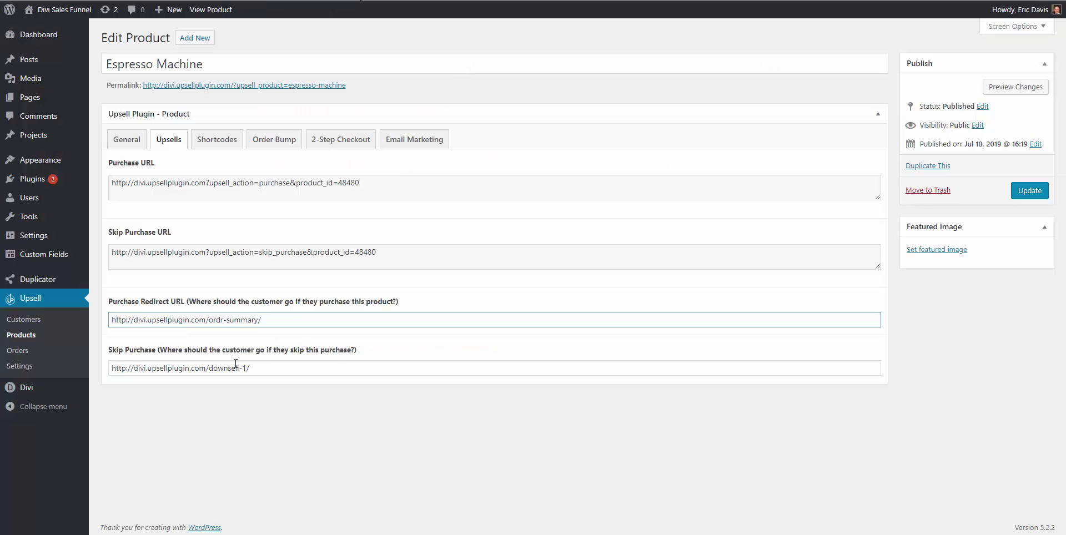
click(235, 366)
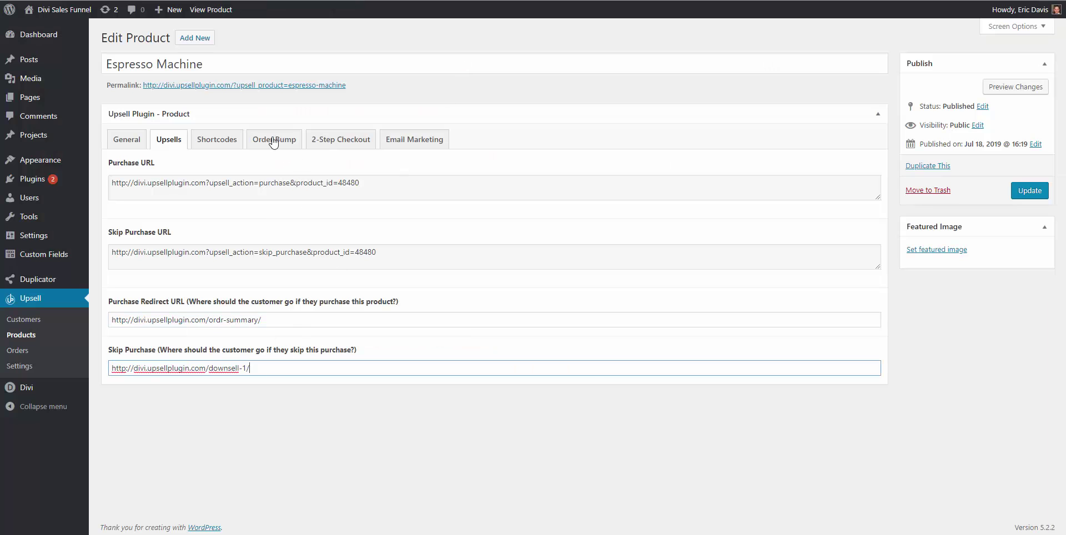
Enable GetResponse on the Espresso Machine's Email Marketing tab with list divi_espresso_upsell, then update
click(417, 142)
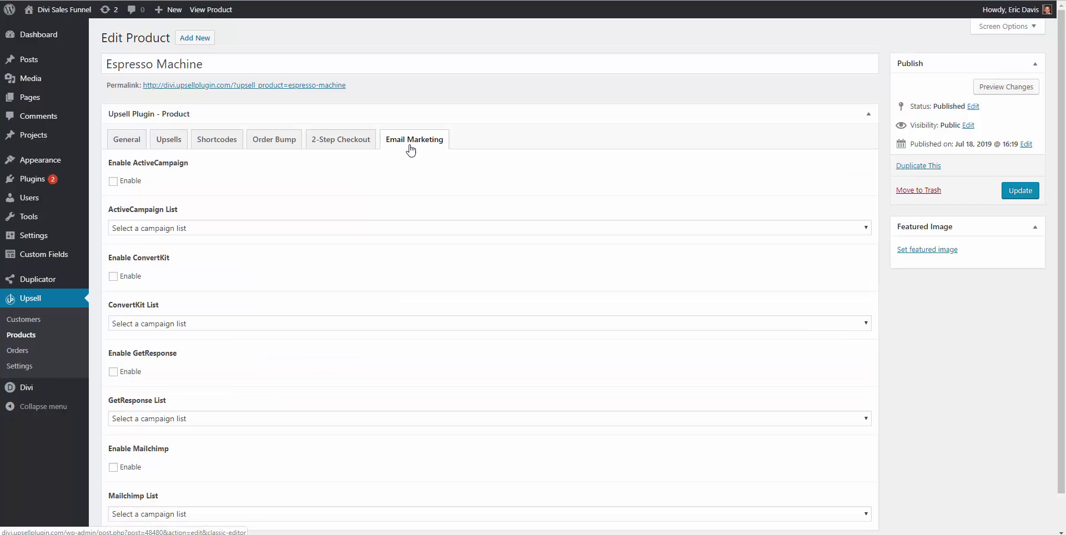
scroll(191, 398, down, 1)
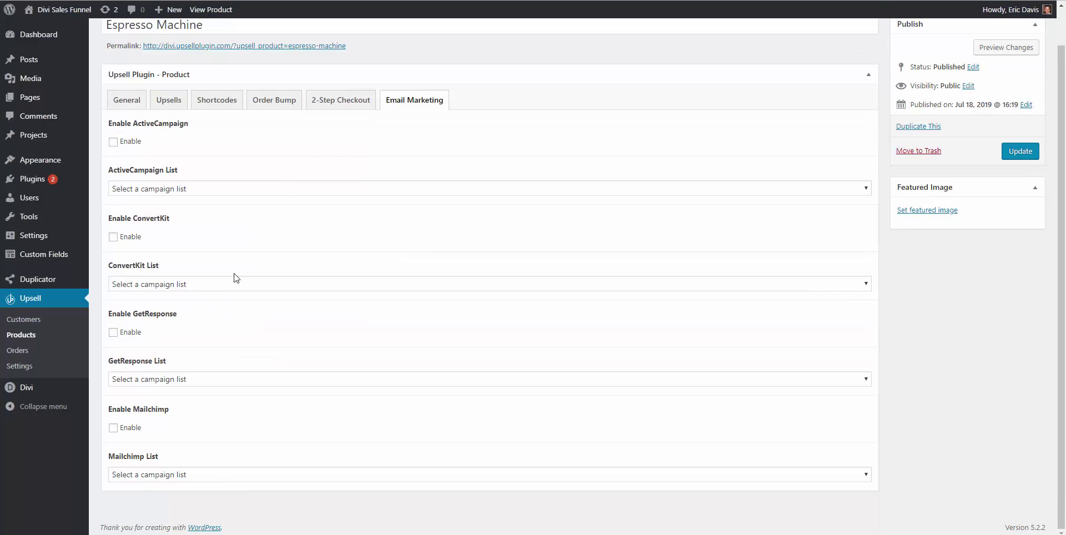
click(120, 334)
click(143, 383)
scroll(167, 344, down, 3)
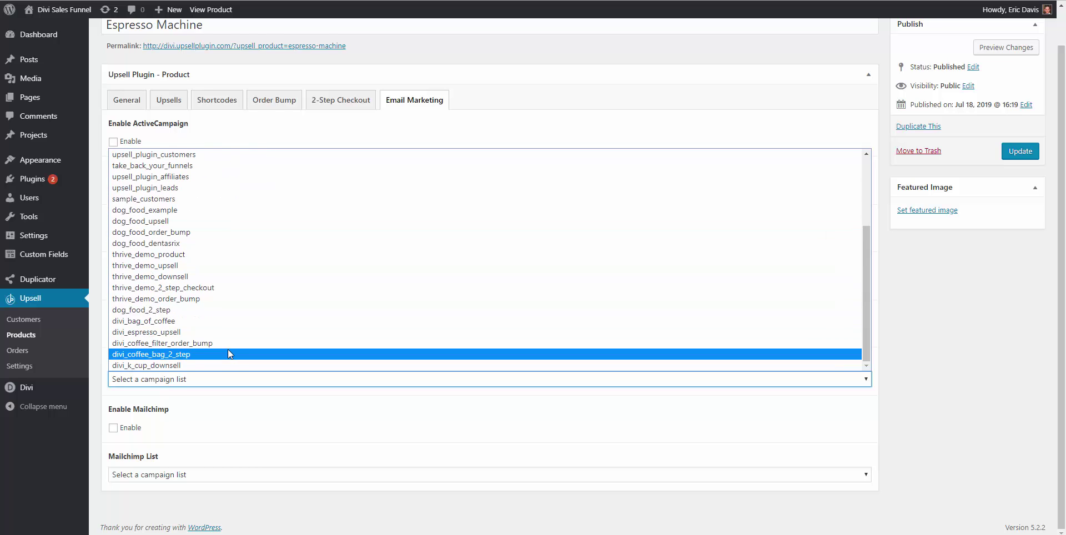
click(164, 332)
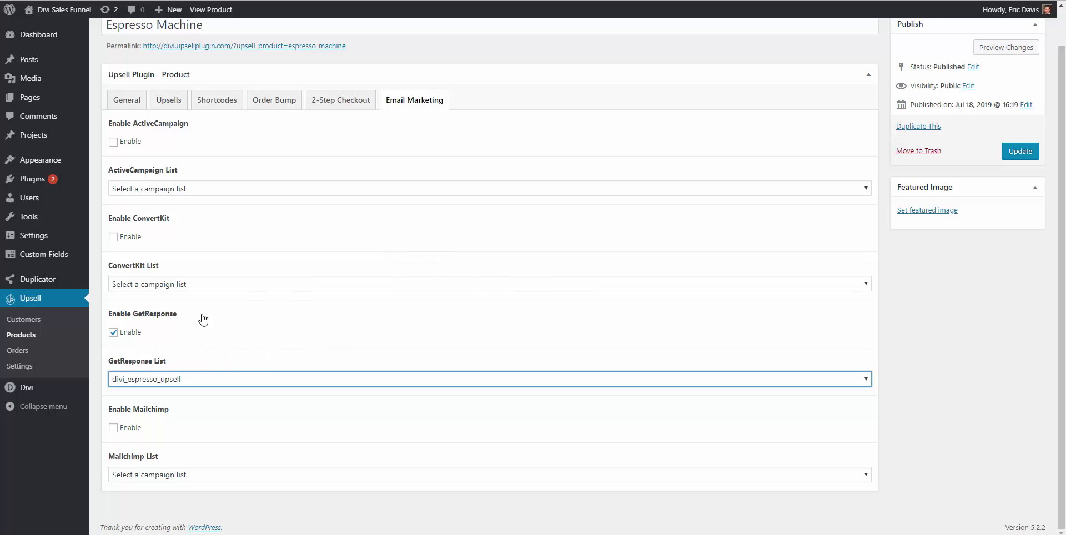
click(1010, 155)
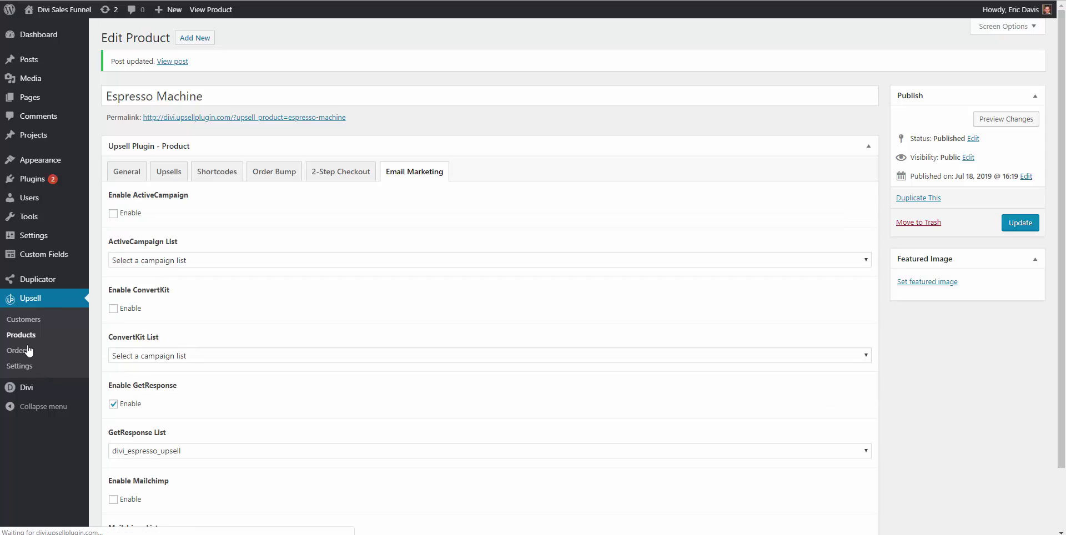
Copy the Kuerig Cups Purchase URL (product_id=48481) from its Upsells tab, then return to Pages
click(22, 336)
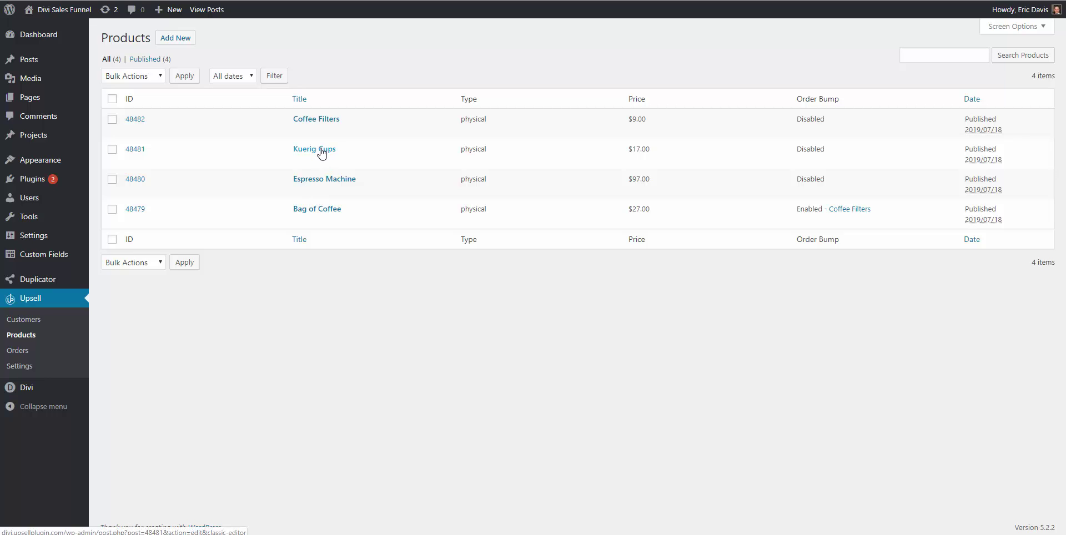
click(322, 150)
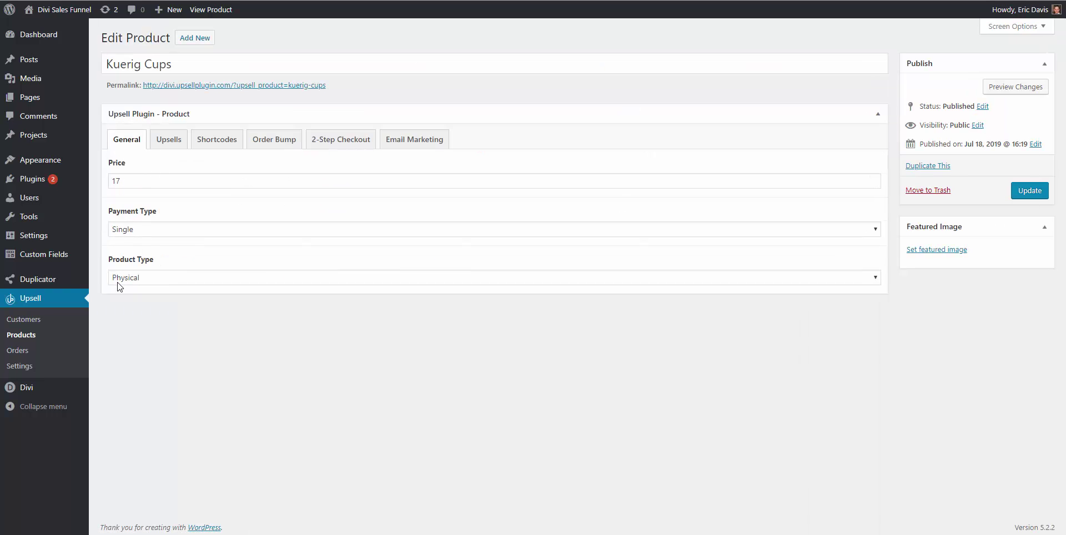
click(173, 139)
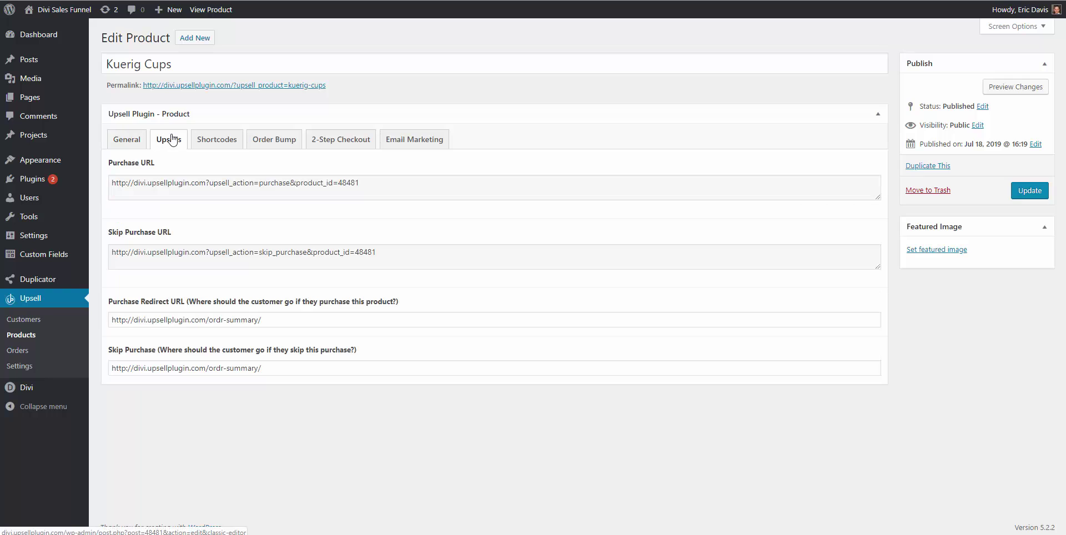
triple_click(170, 186)
right_click(170, 187)
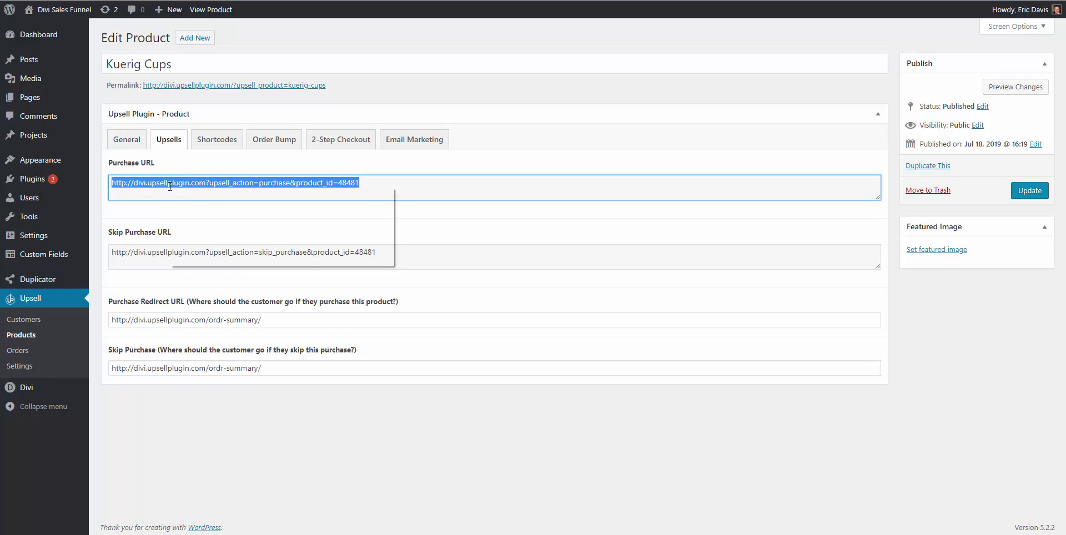
click(183, 196)
click(567, 0)
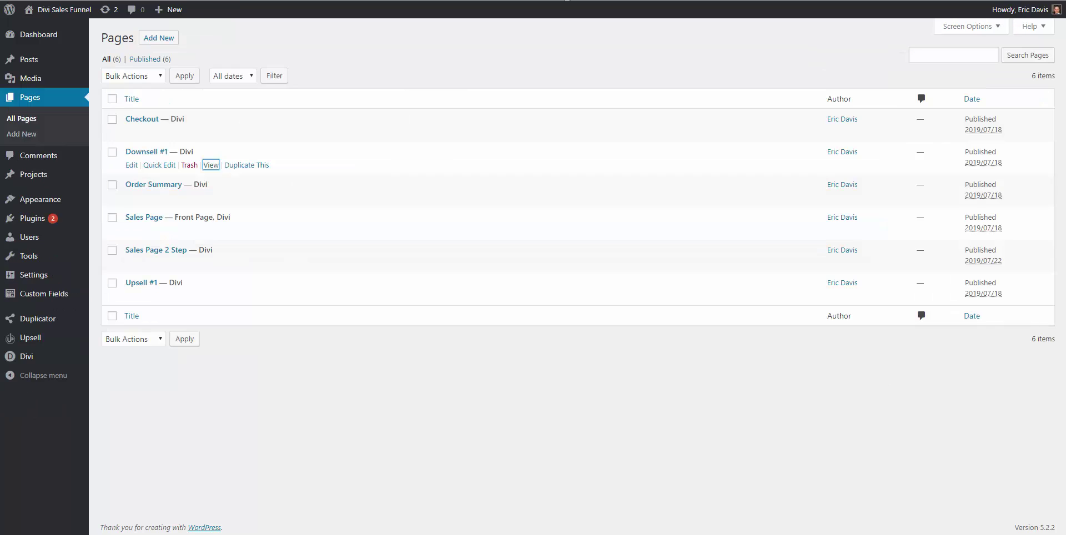
Set the Downsell #1 'I'll Take them for $19!' button link to the Kuerig Cups purchase URL
click(132, 165)
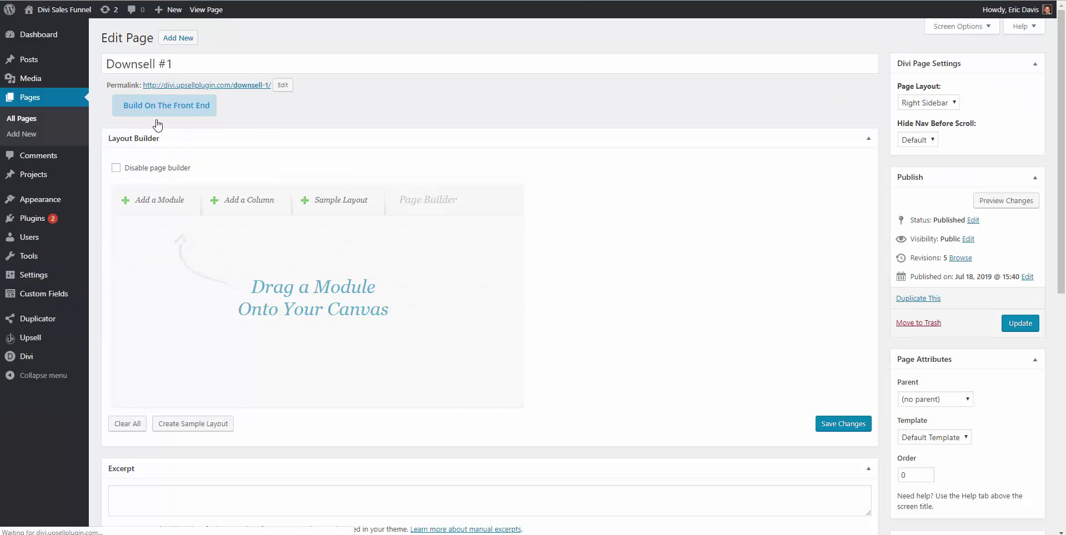
scroll(499, 238, down, 3)
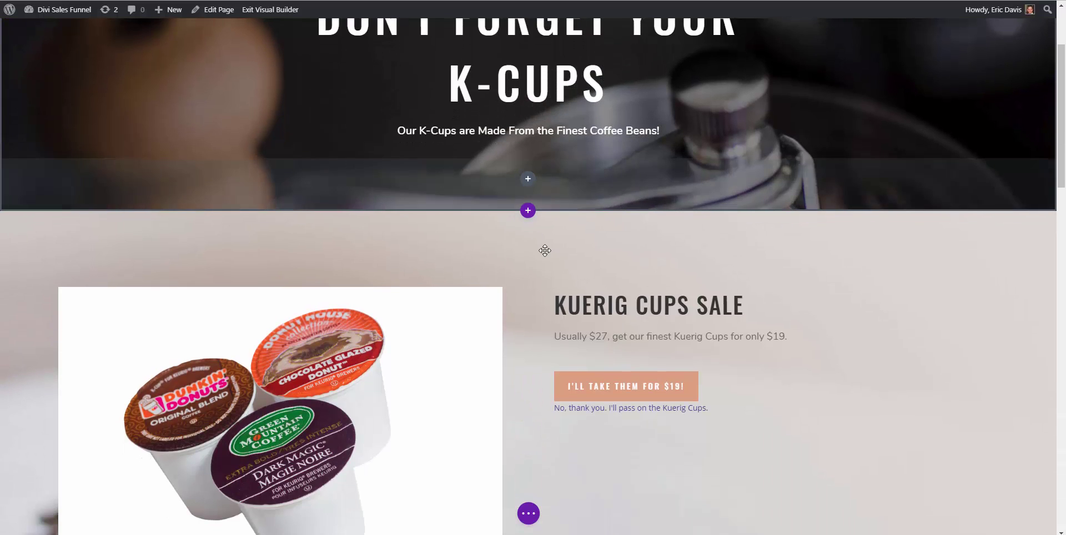
scroll(572, 286, down, 2)
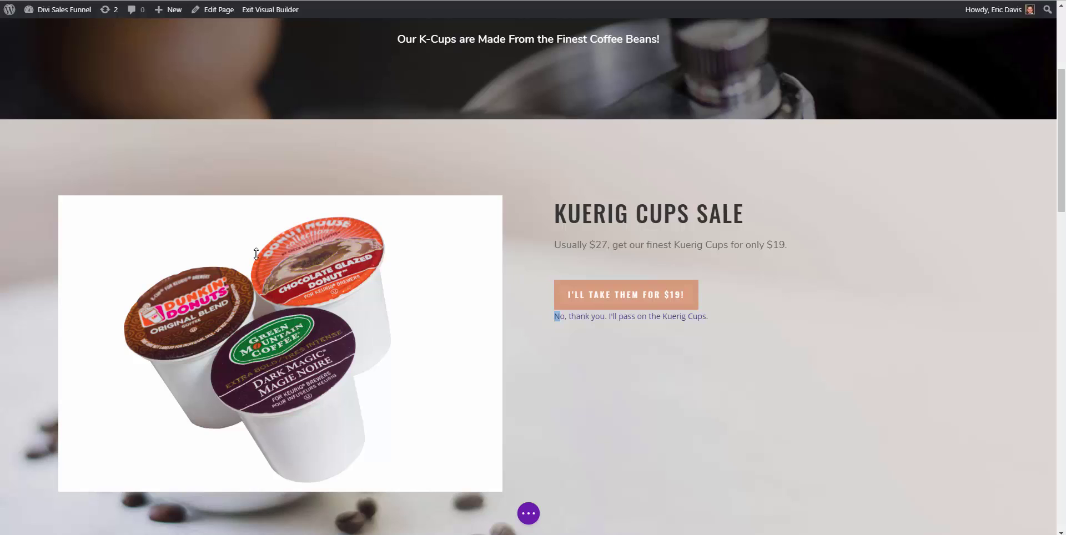
click(521, 258)
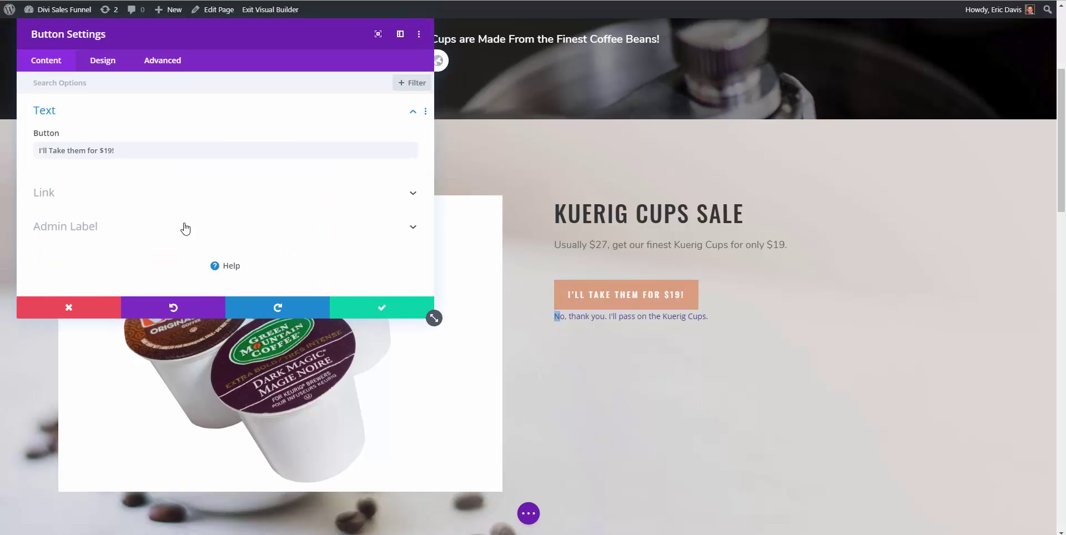
click(346, 212)
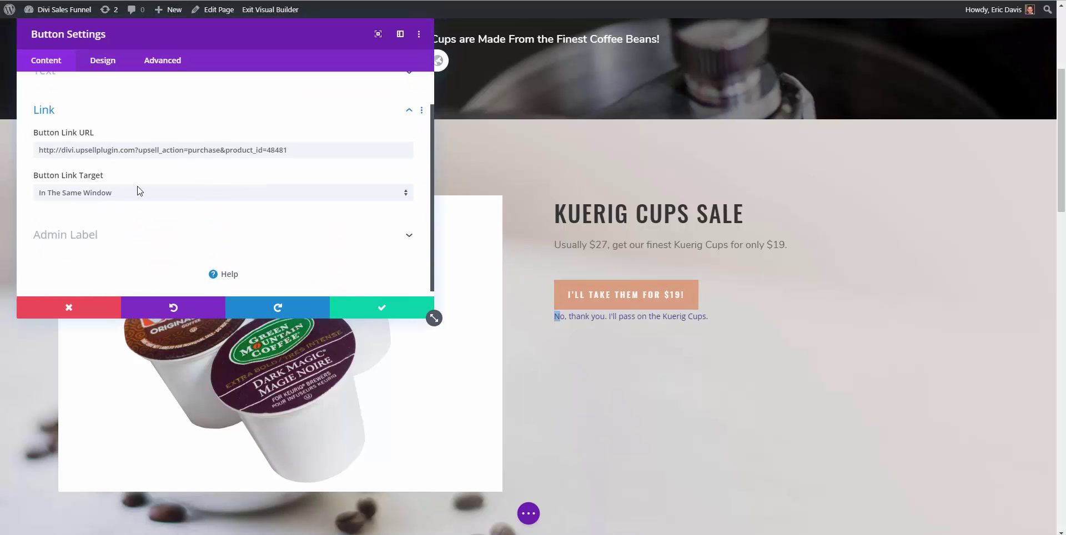
triple_click(121, 154)
click(122, 152)
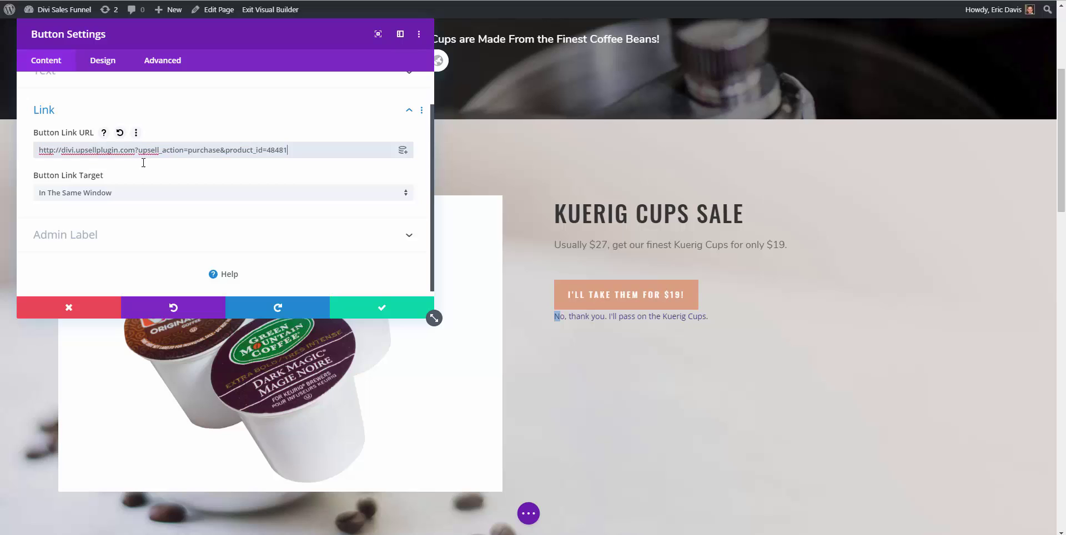
click(382, 307)
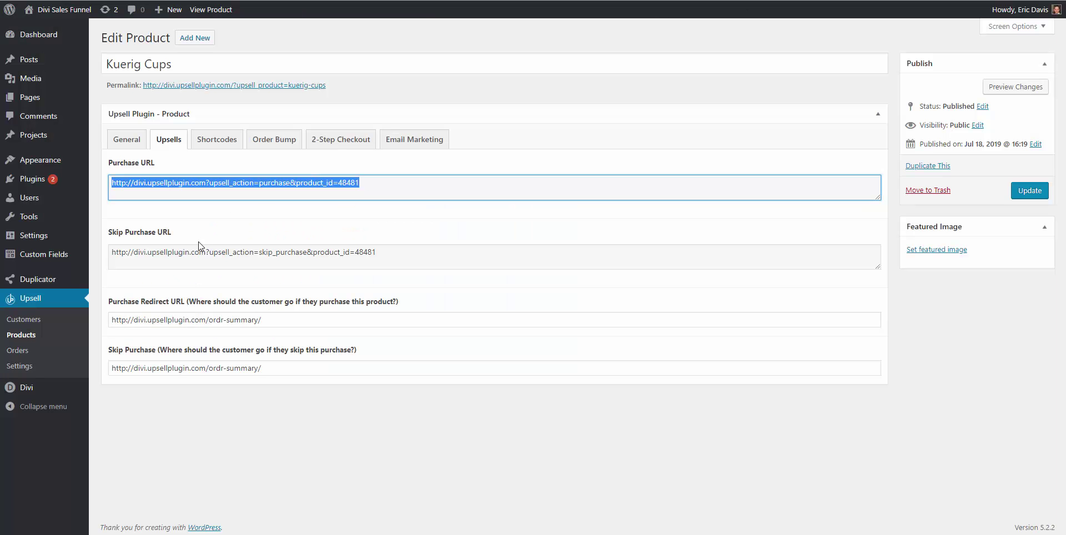
Link the 'No, thank you. I'll pass on the Kuerig Cups.' text to the skip-purchase URL and save
triple_click(196, 251)
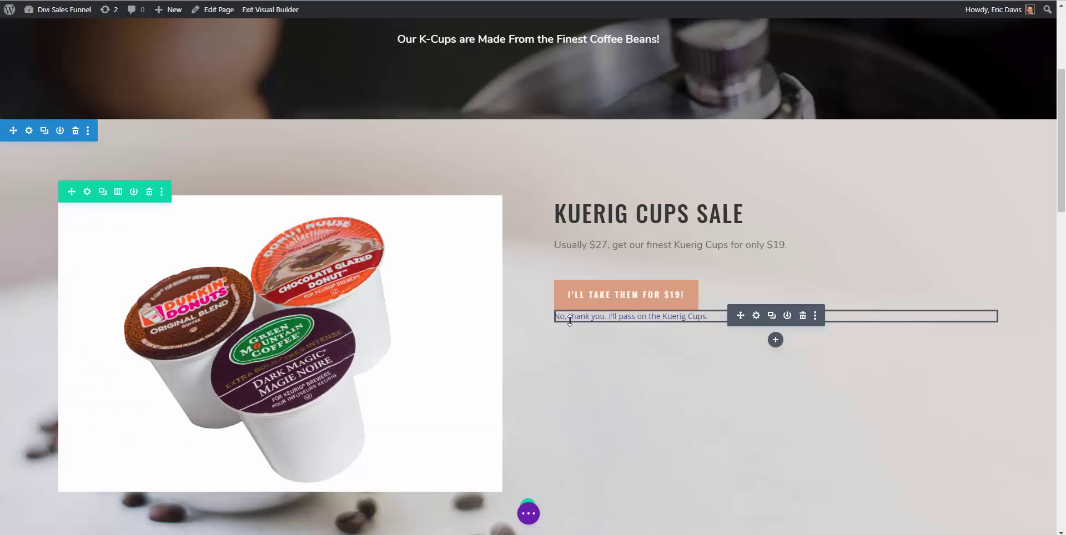
triple_click(570, 321)
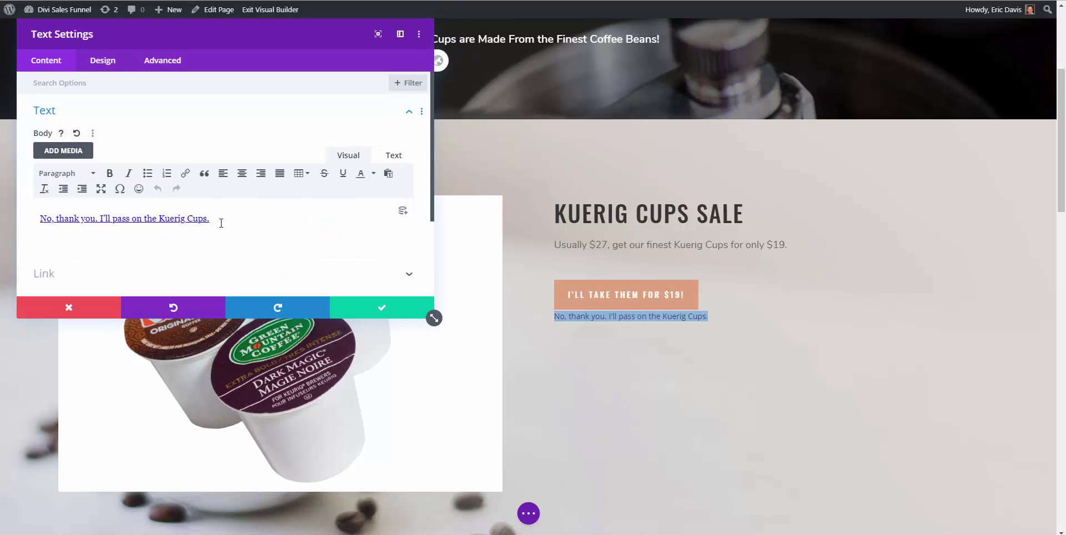
drag(221, 223, 43, 219)
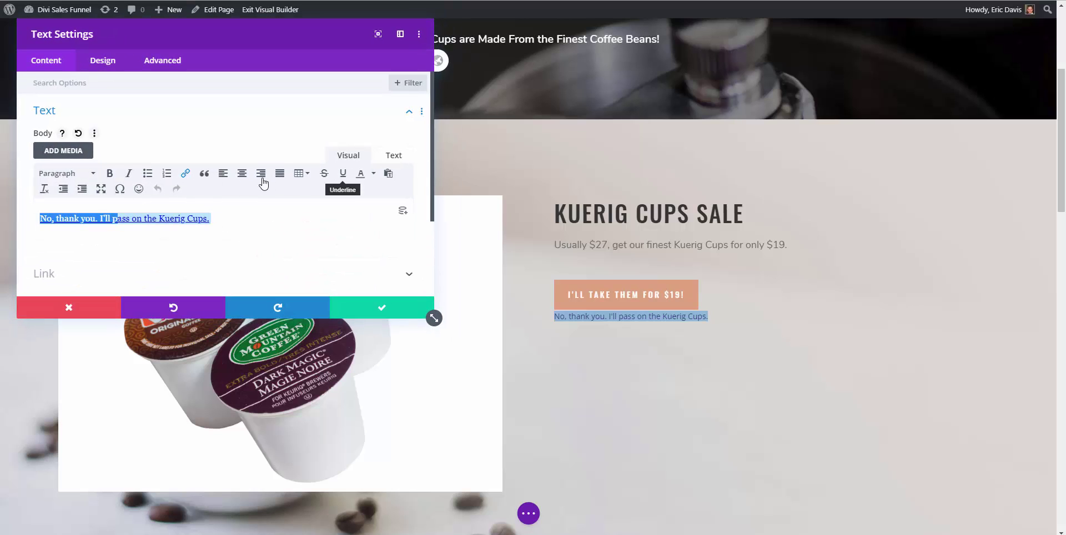
click(185, 173)
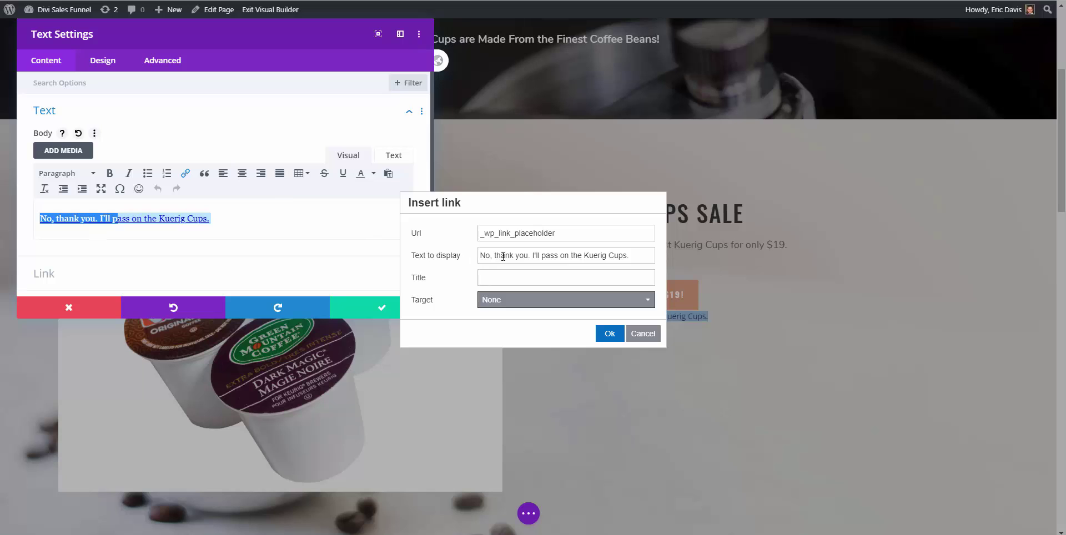
double_click(497, 233)
key(ctrl+v)
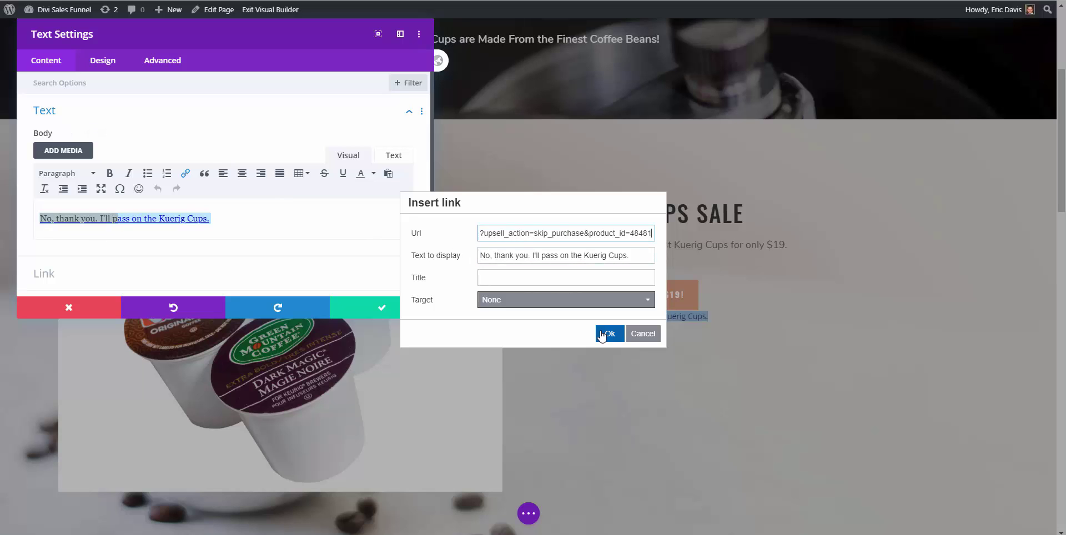
click(602, 333)
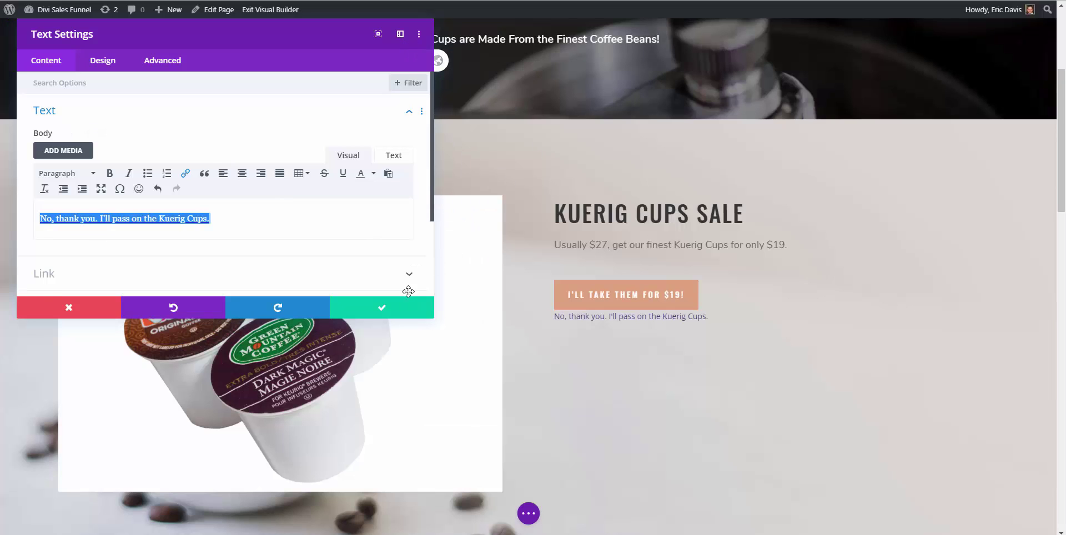
click(381, 308)
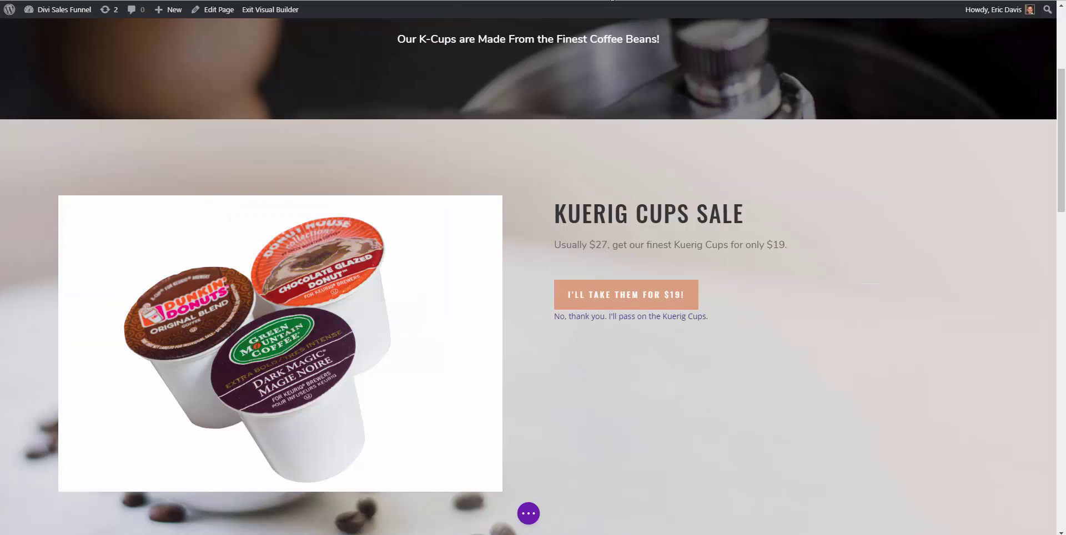
key(ctrl+Tab)
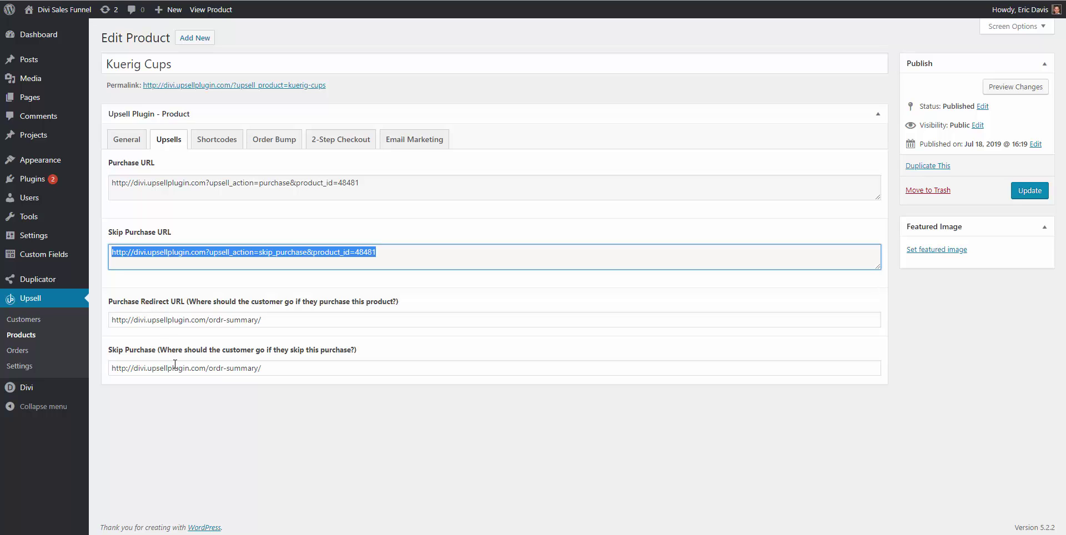
Update the Kuerig Cups product's redirect settings and go back to the Upsell Products list
key(Tab)
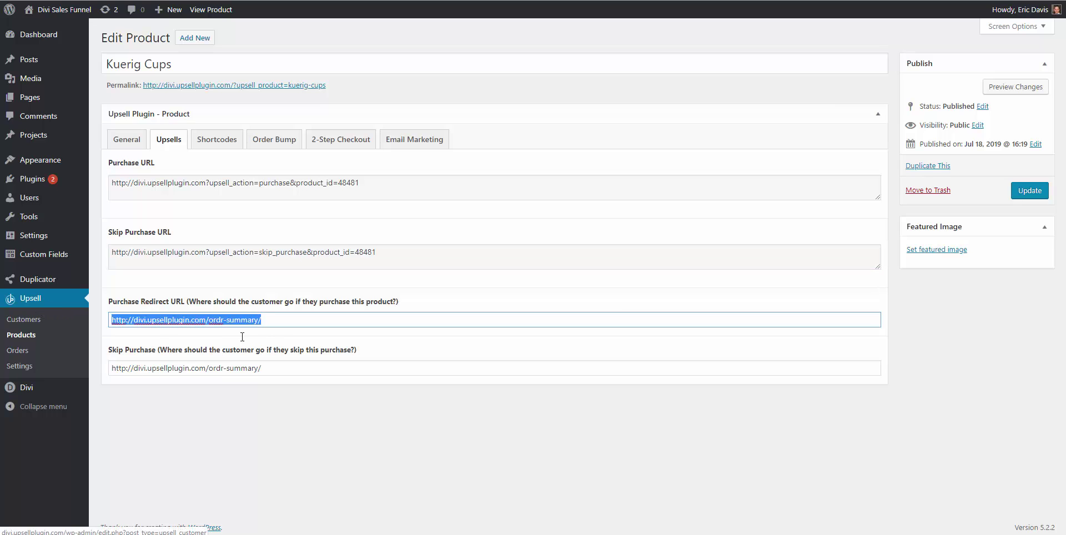
key(Tab)
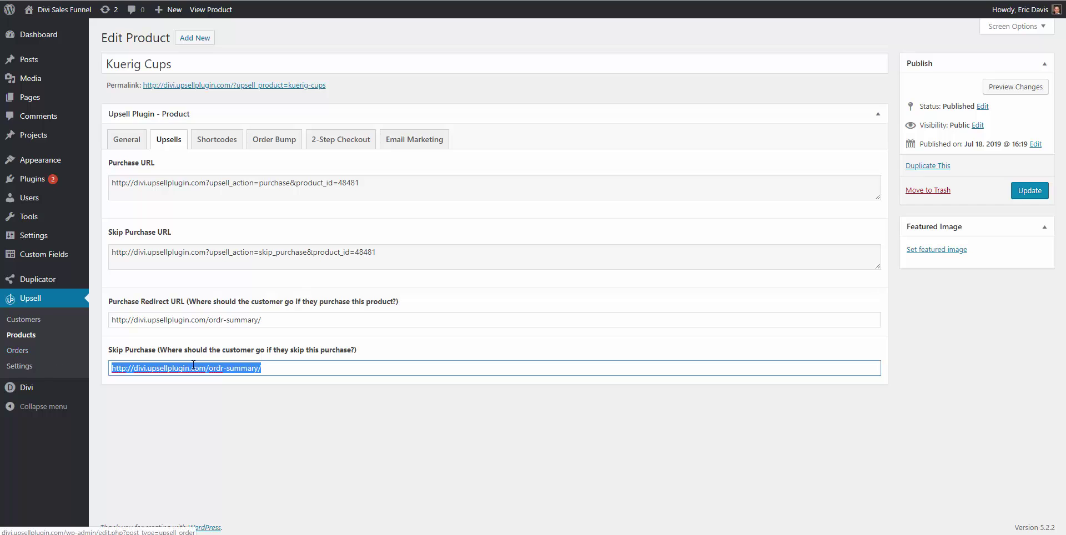
click(193, 365)
click(1018, 192)
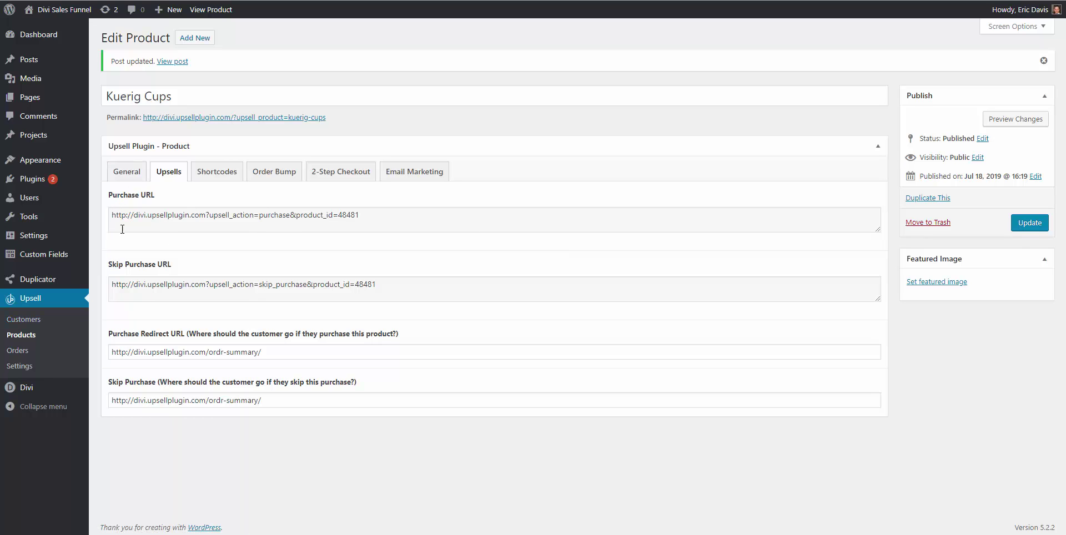
click(21, 336)
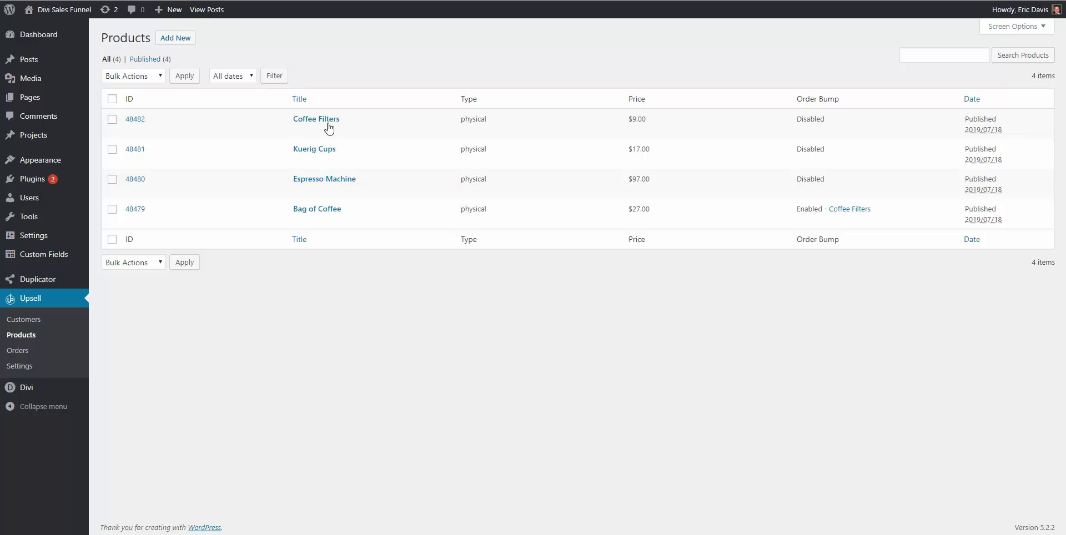
Copy Bag of Coffee's 2-Step Checkout shortcode from its Shortcodes tab, then go to the Pages list
click(312, 214)
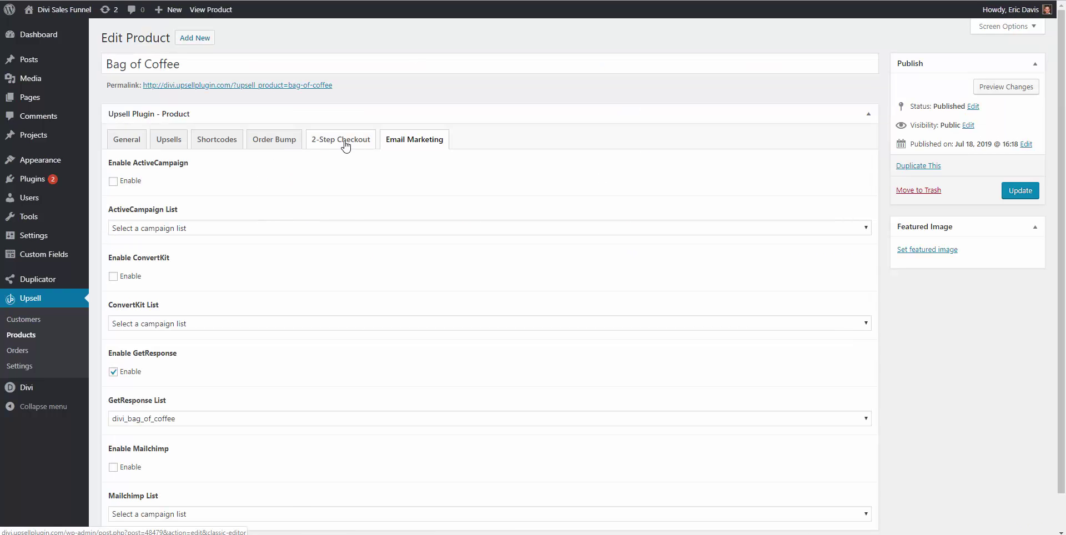
click(228, 141)
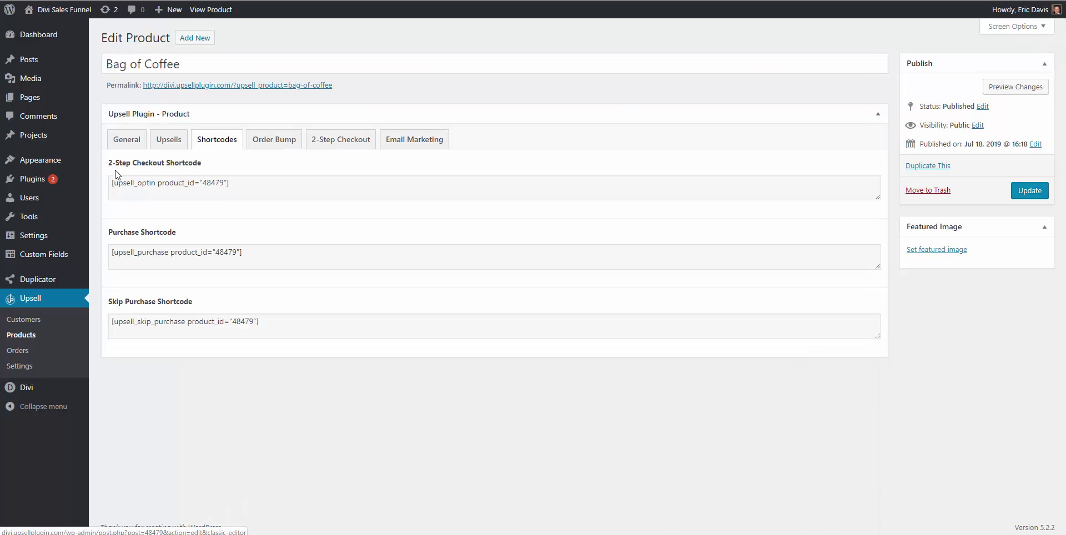
click(159, 185)
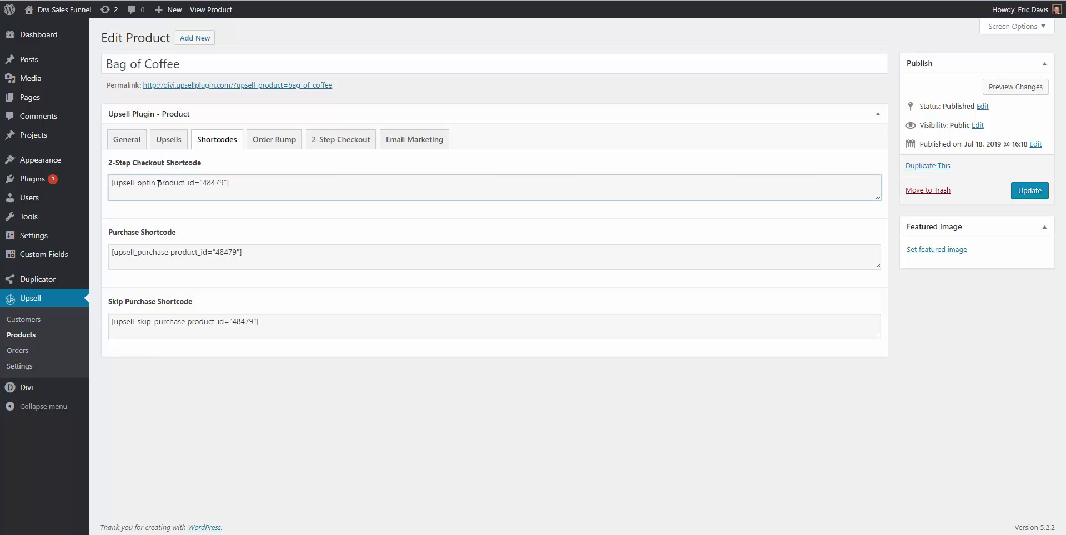
triple_click(158, 185)
right_click(159, 184)
click(226, 193)
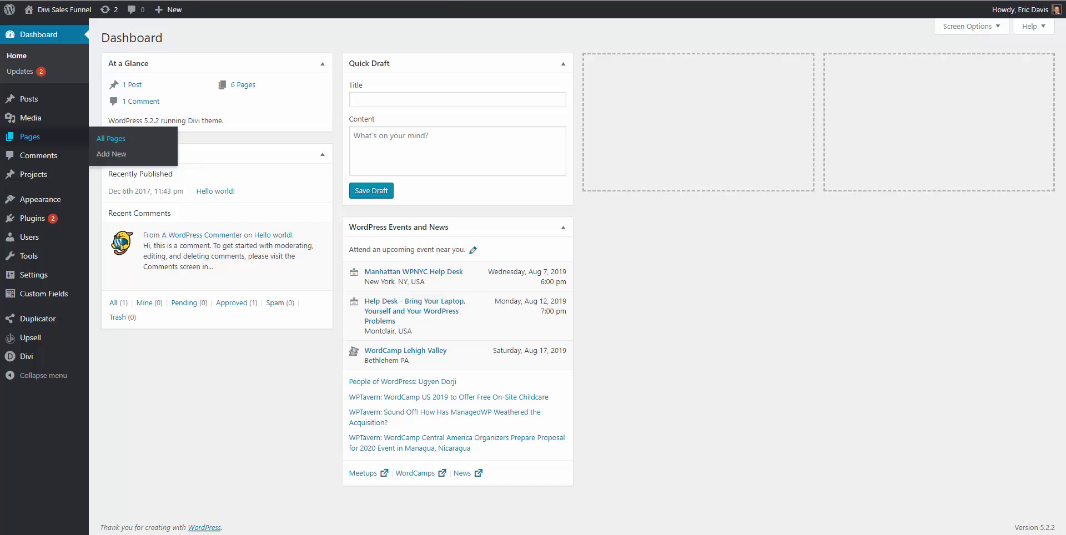
click(111, 137)
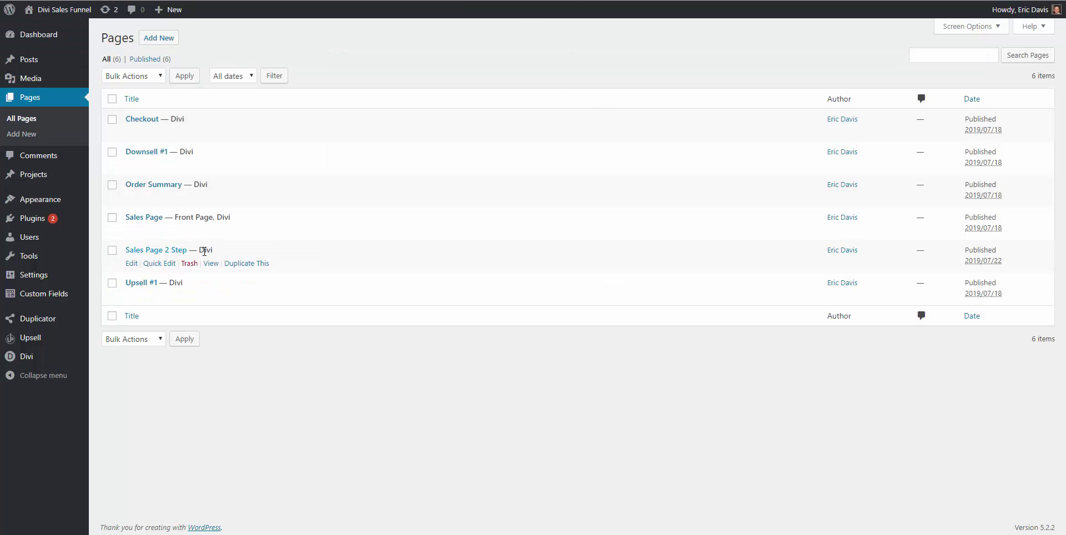
Open Sales Page 2 Step in a new browser tab and scroll through it
right_click(219, 267)
click(240, 275)
key(ctrl+Tab)
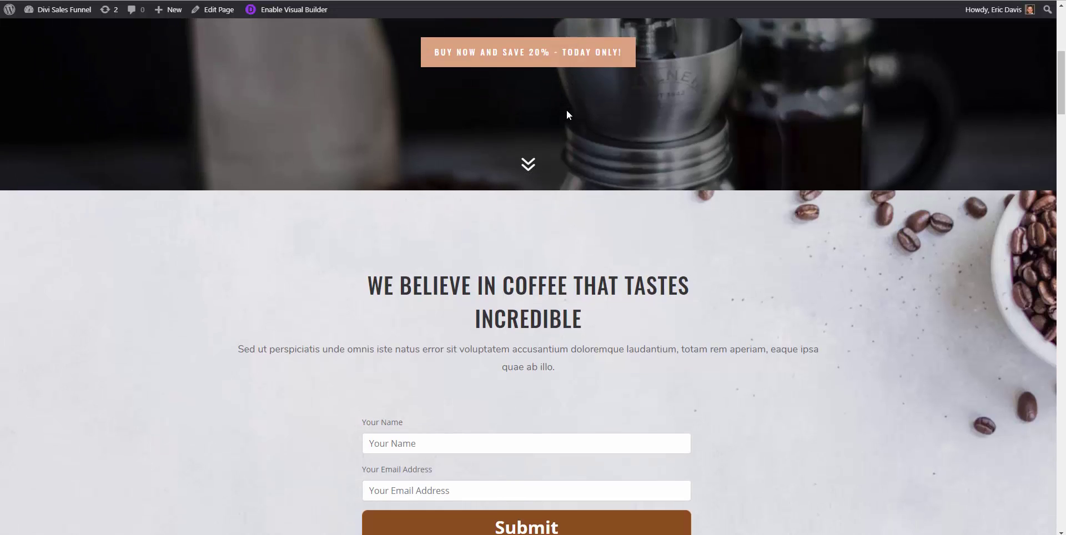
scroll(566, 111, down, 4)
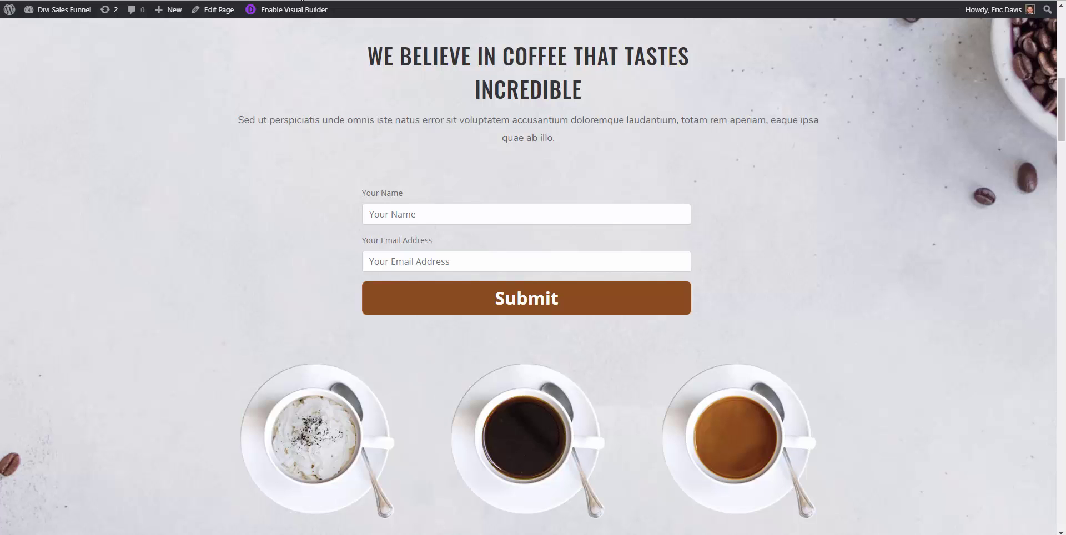
Load the Sales Page 2 Step URL in a new incognito window and scroll to the signup form
click(1058, 2)
click(977, 64)
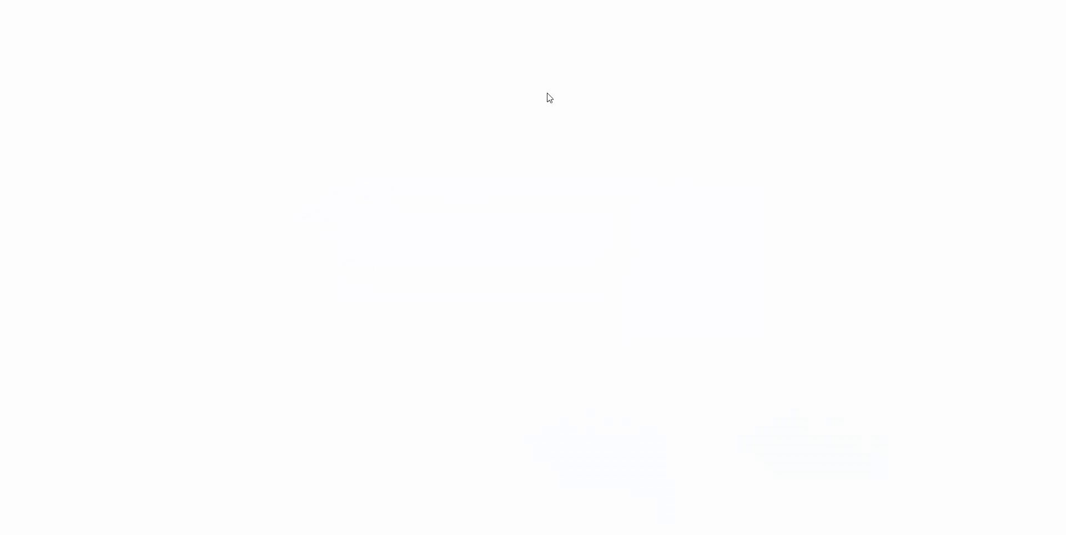
key(ctrl+v)
key(Return)
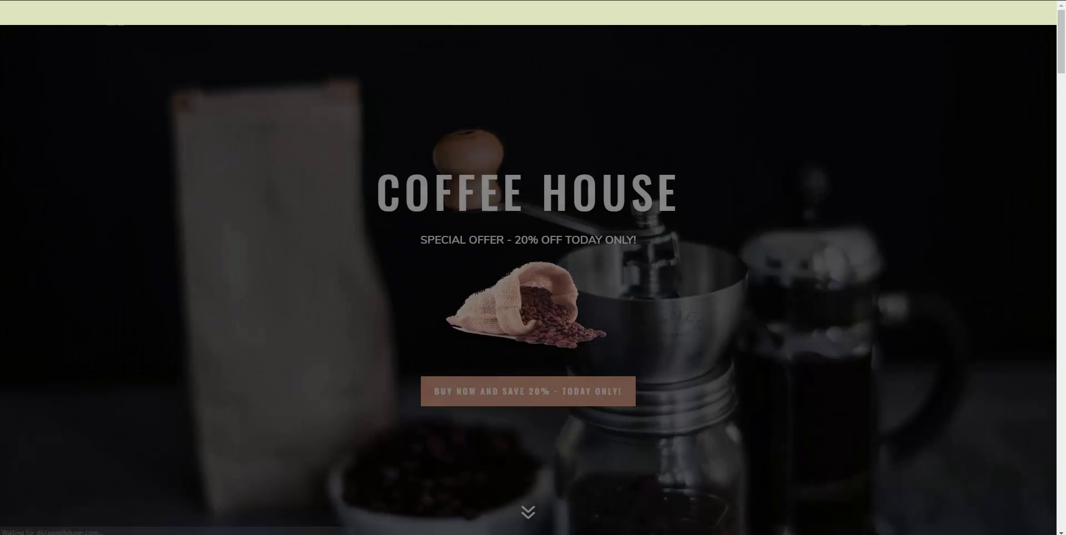
scroll(424, 295, down, 10)
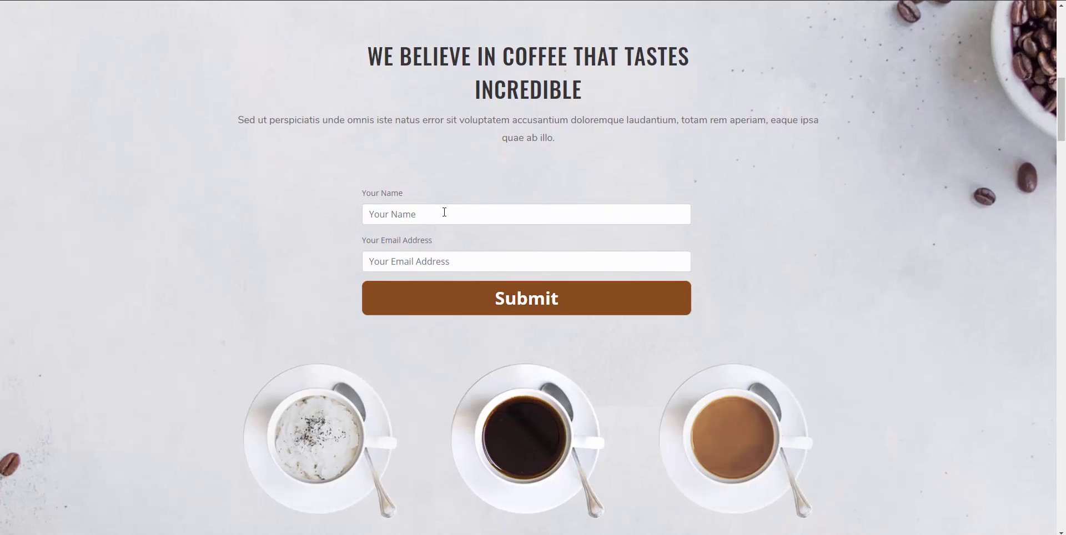
Submit the opt-in form with a test name and e-mail, then check the prefilled Bag of Coffee checkout
click(451, 209)
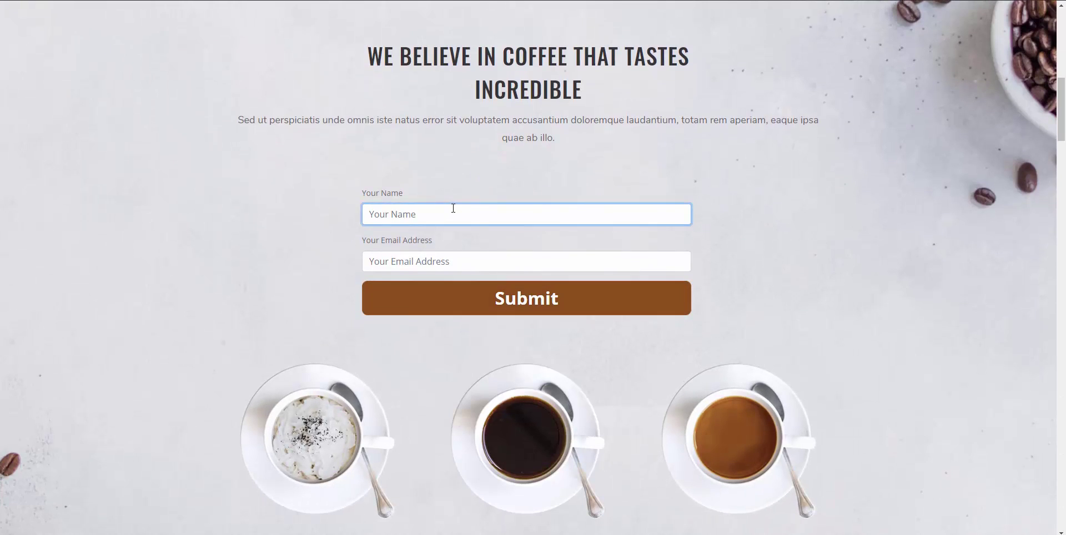
key(Tab)
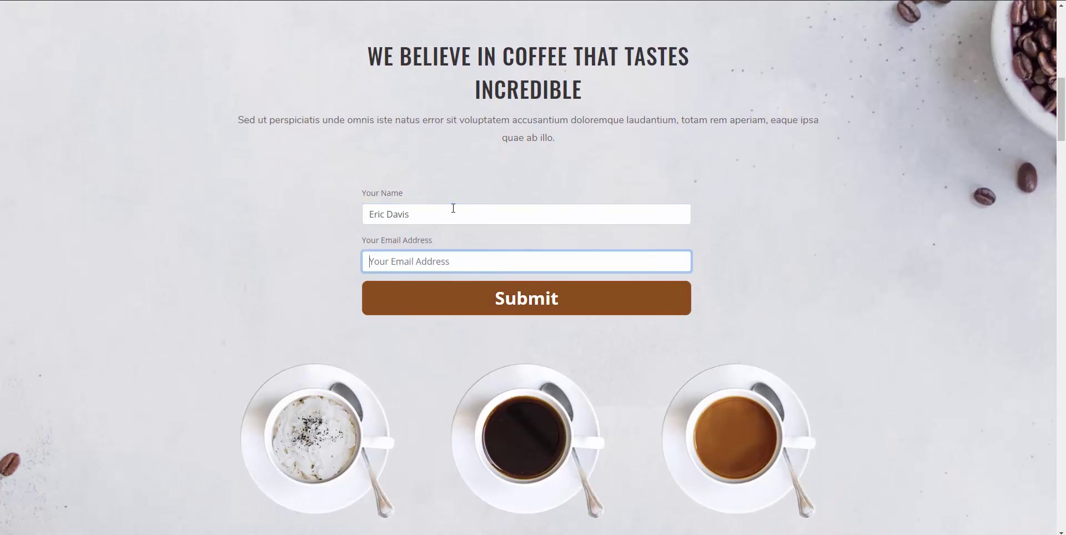
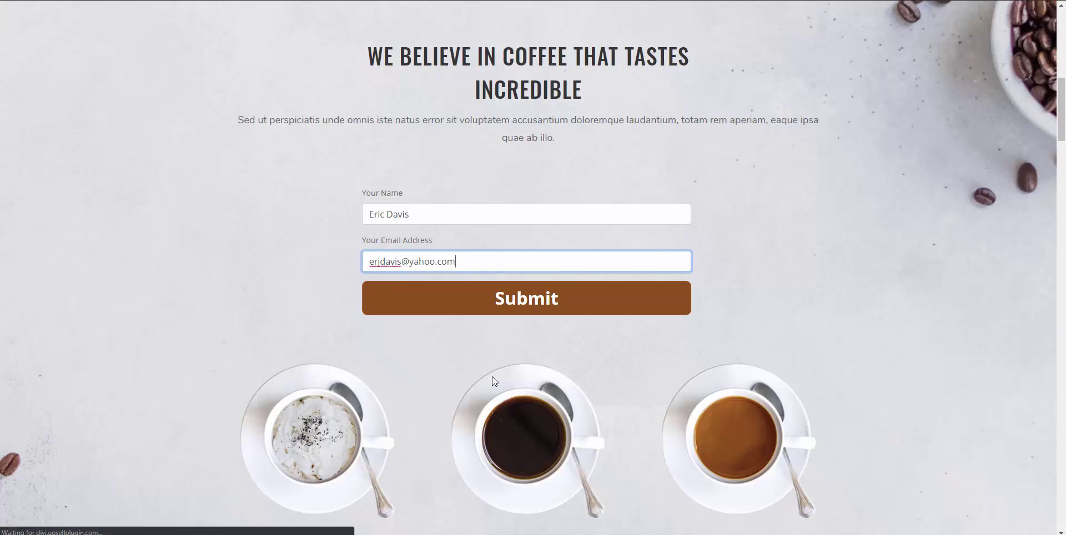
click(508, 302)
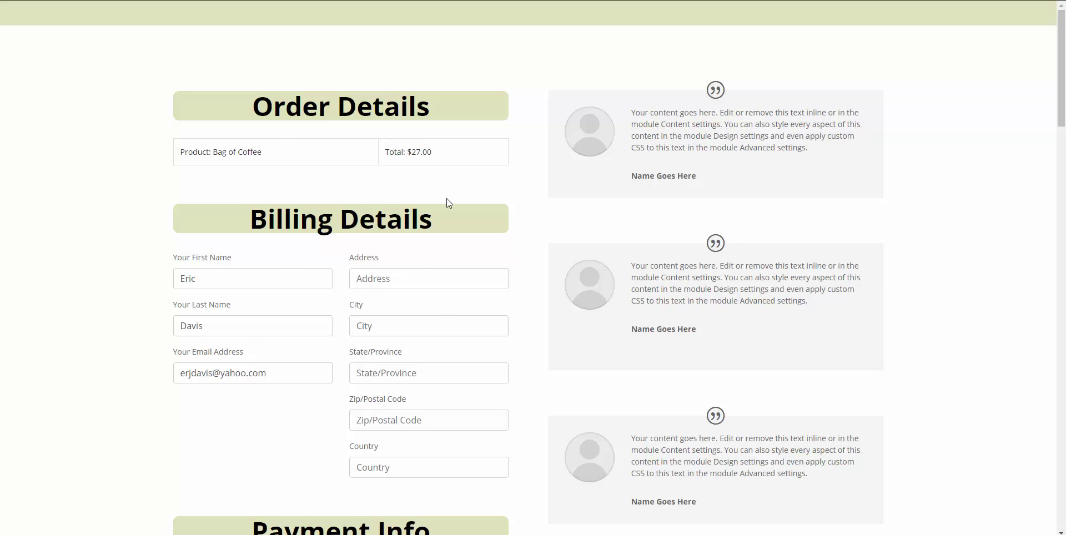
scroll(335, 331, down, 3)
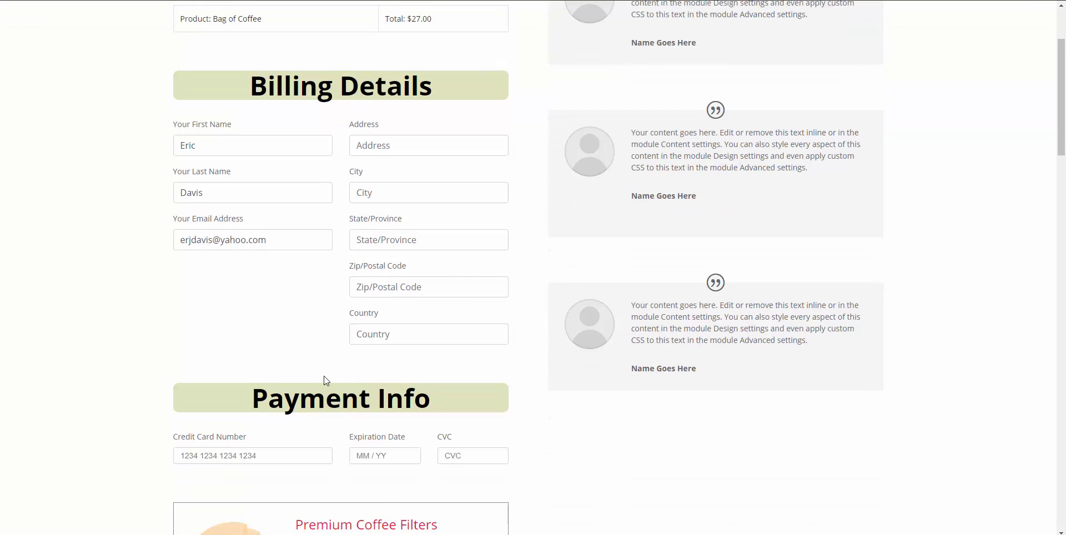
scroll(389, 278, up, 1)
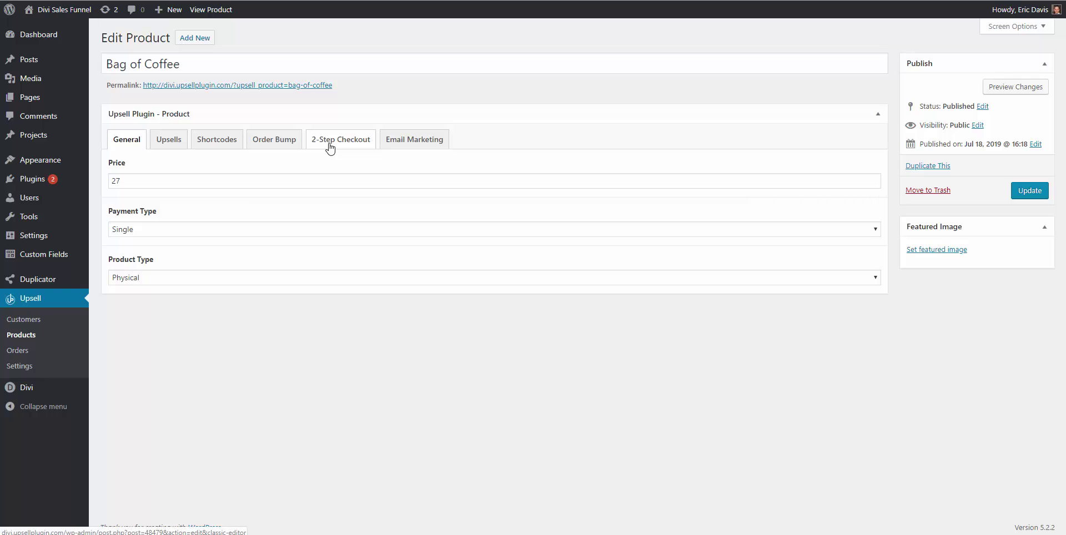
Enable GetResponse on Bag of Coffee's 2-Step Checkout tab with list divi_coffee_bag_2_step, then update
click(327, 146)
scroll(322, 161, down, 1)
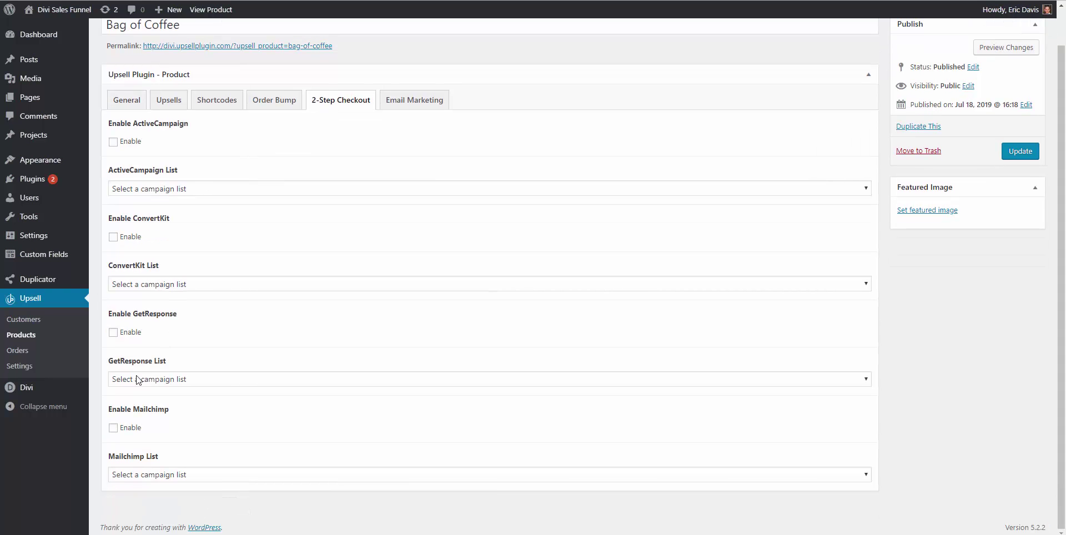
click(113, 332)
click(158, 380)
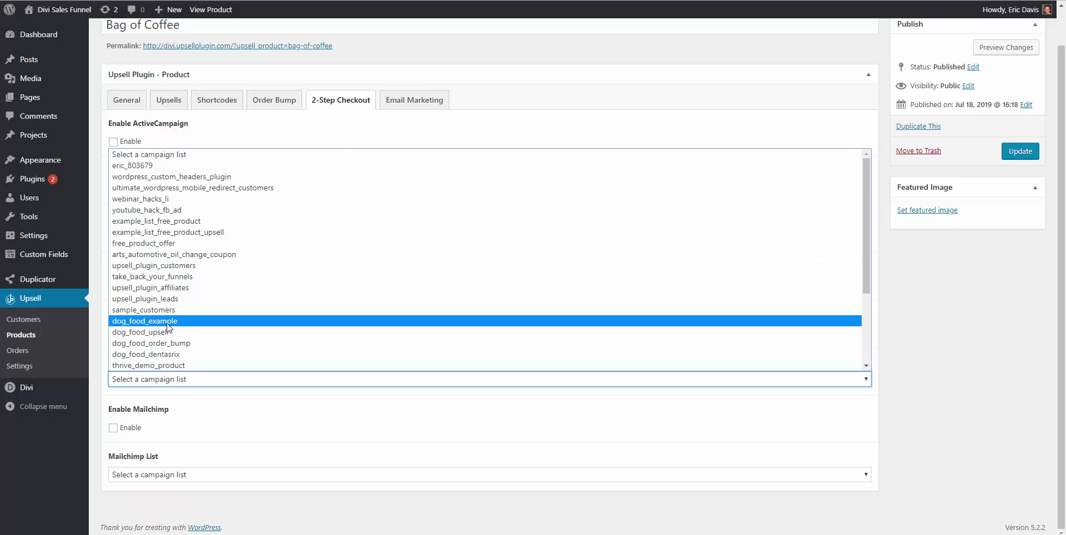
scroll(170, 332, down, 2)
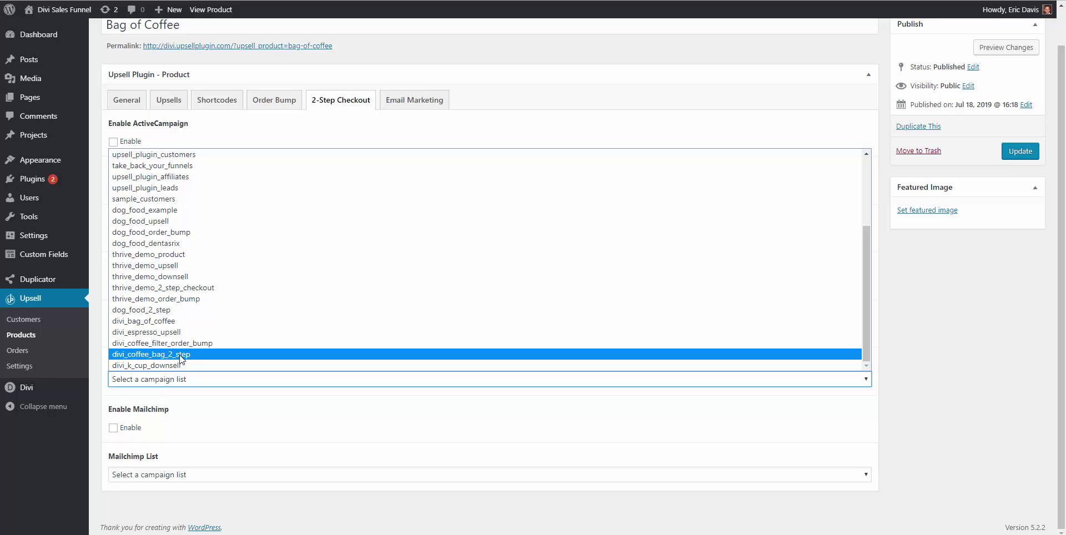
click(180, 355)
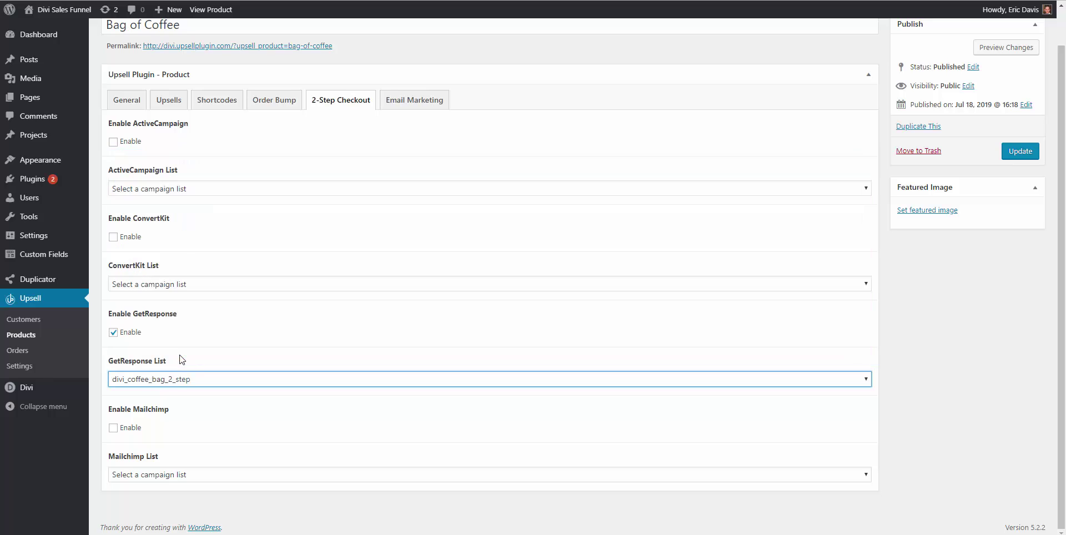
click(1019, 153)
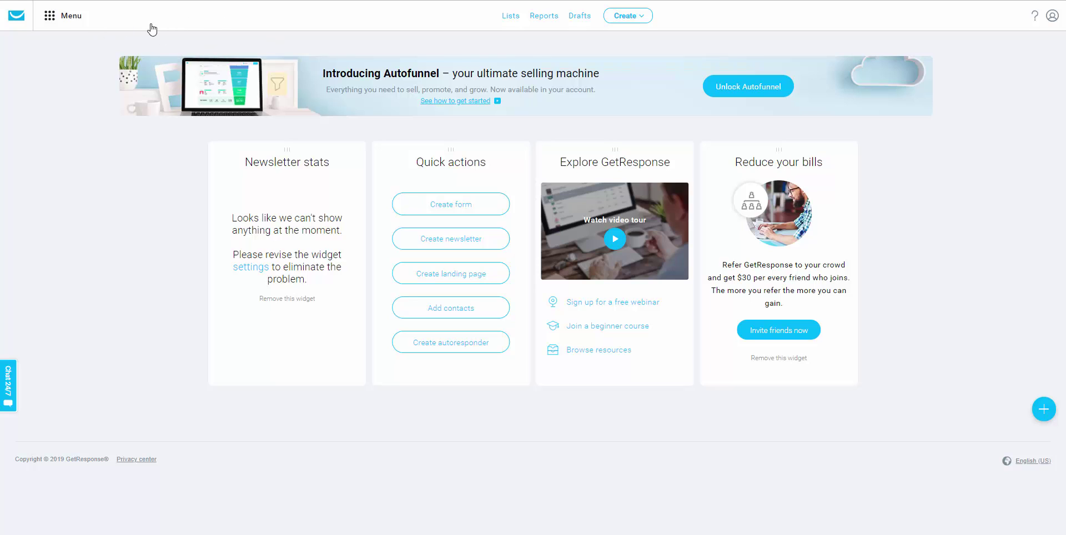
Start a new blank automation workflow from scratch
click(60, 21)
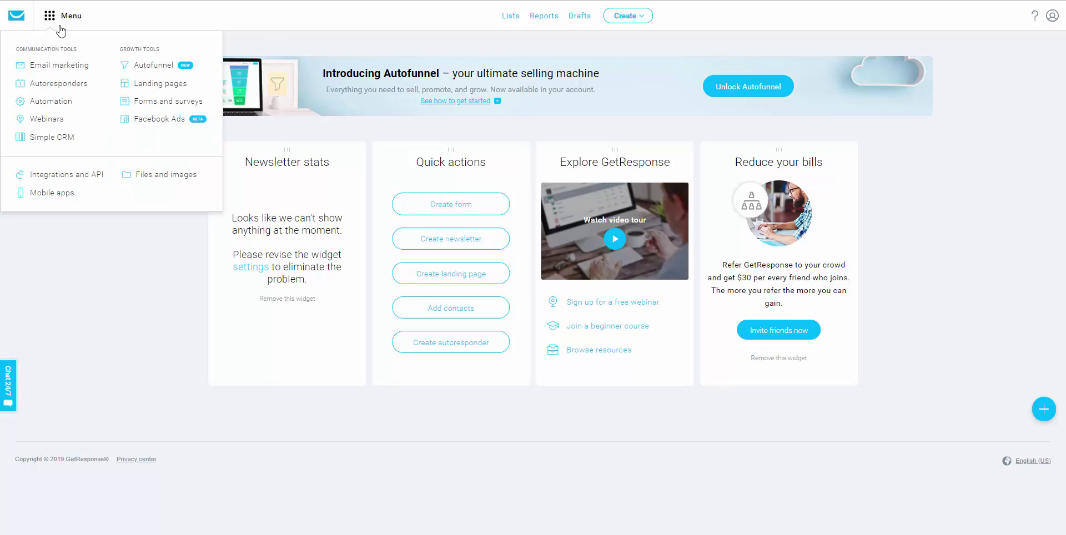
click(57, 105)
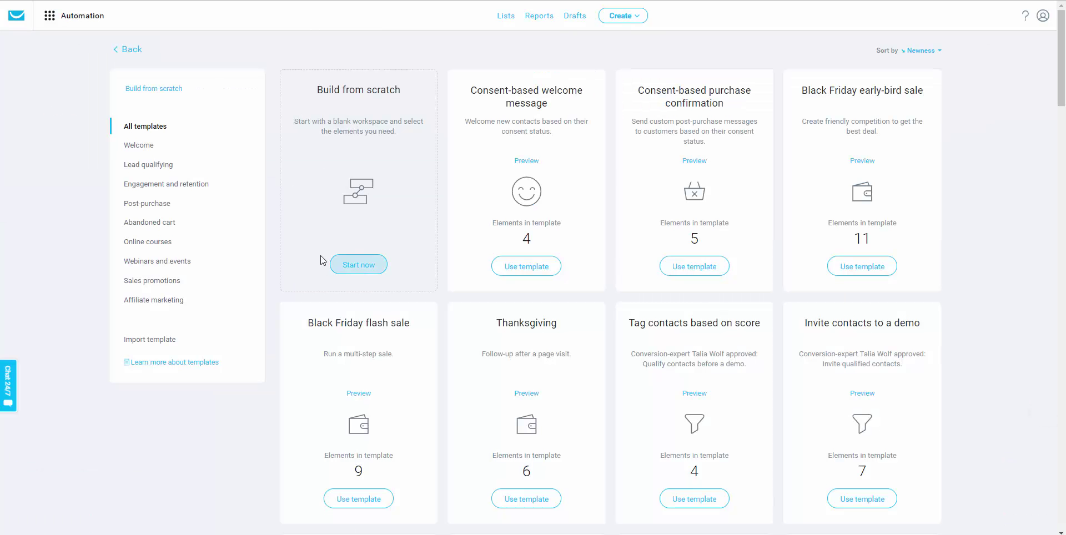
click(357, 268)
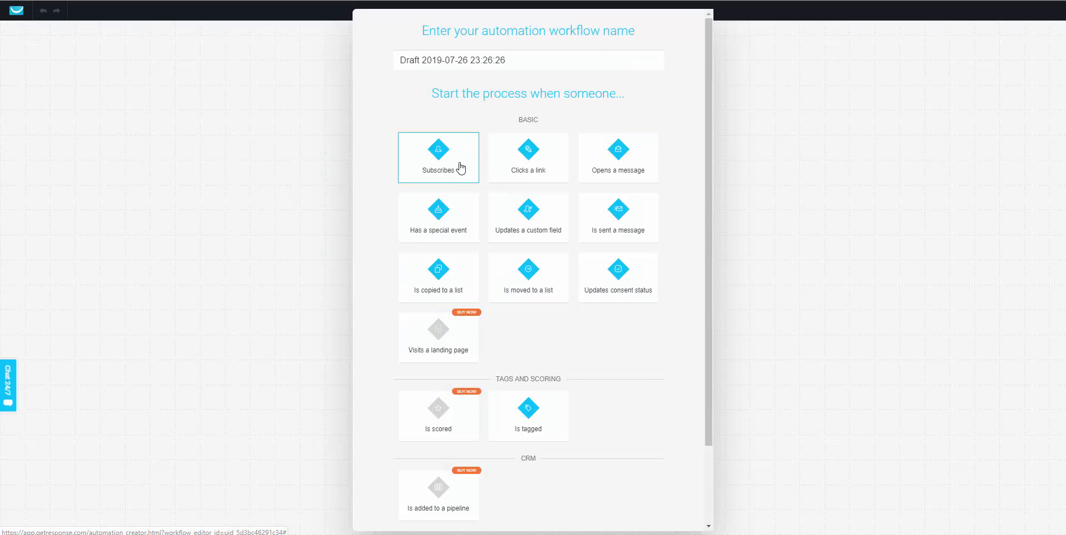
Set the workflow to trigger on subscribing to the divi_coffee_filter_order_bump list
click(460, 168)
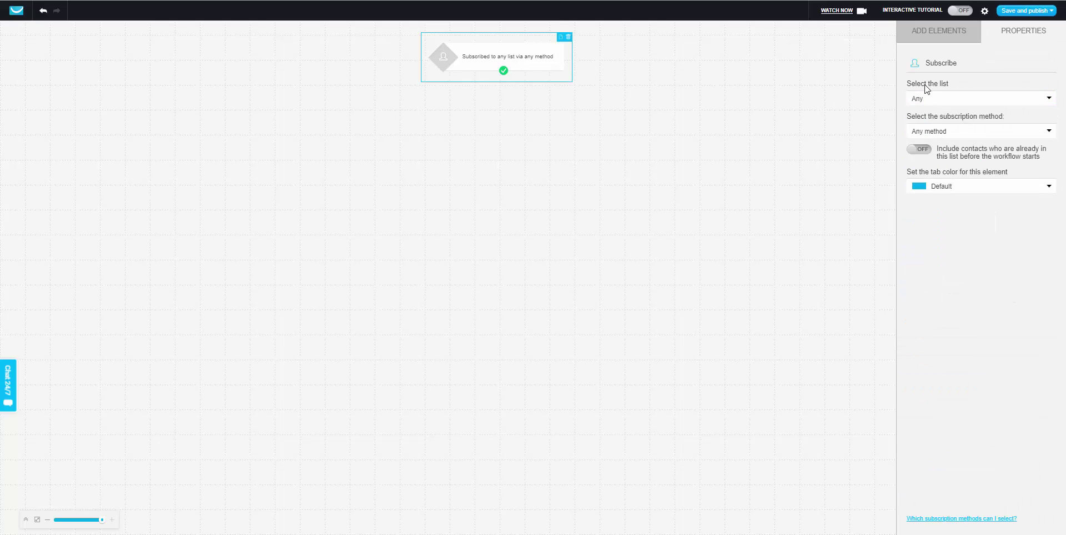
click(921, 98)
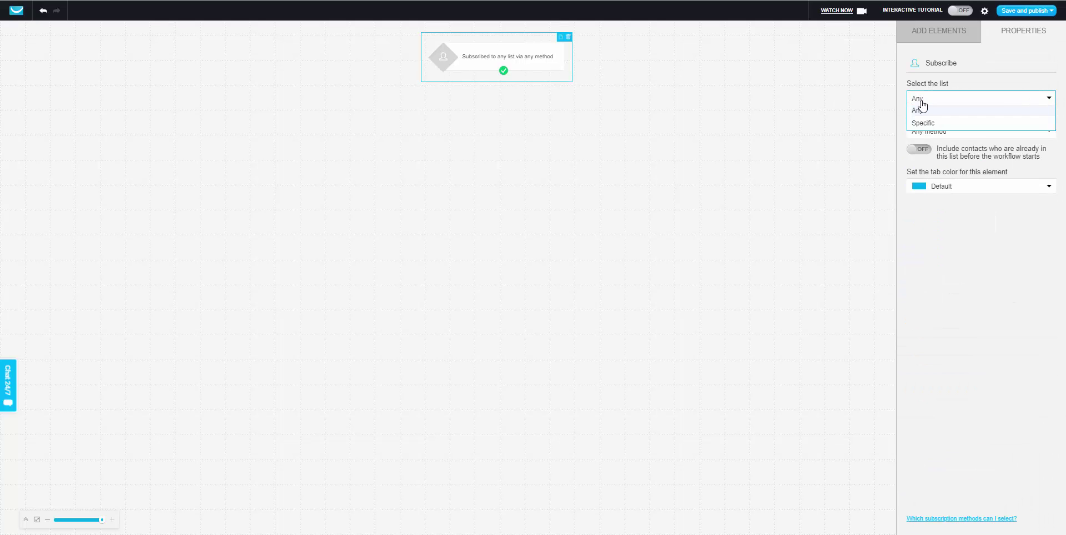
click(956, 124)
click(956, 128)
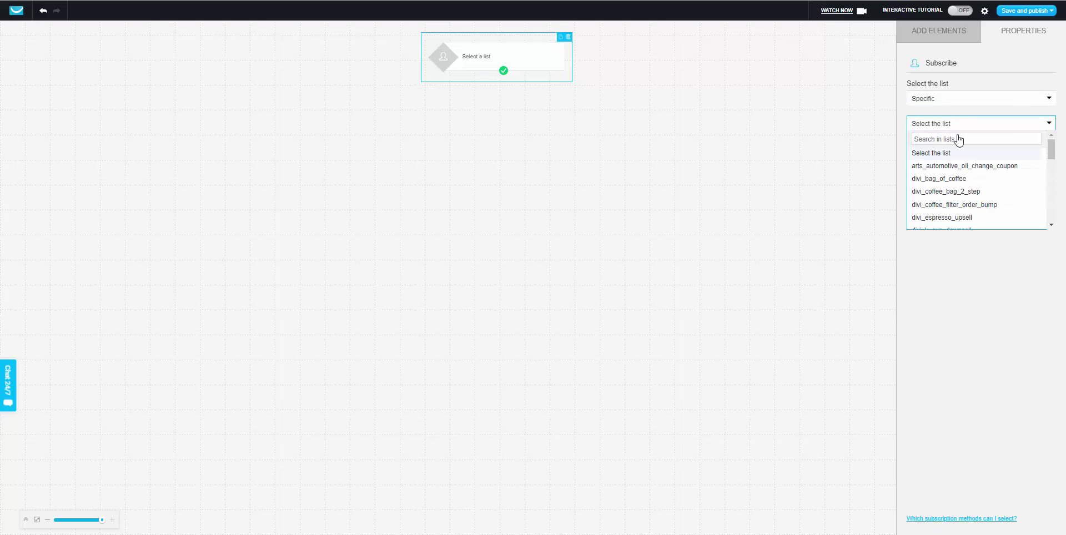
click(969, 206)
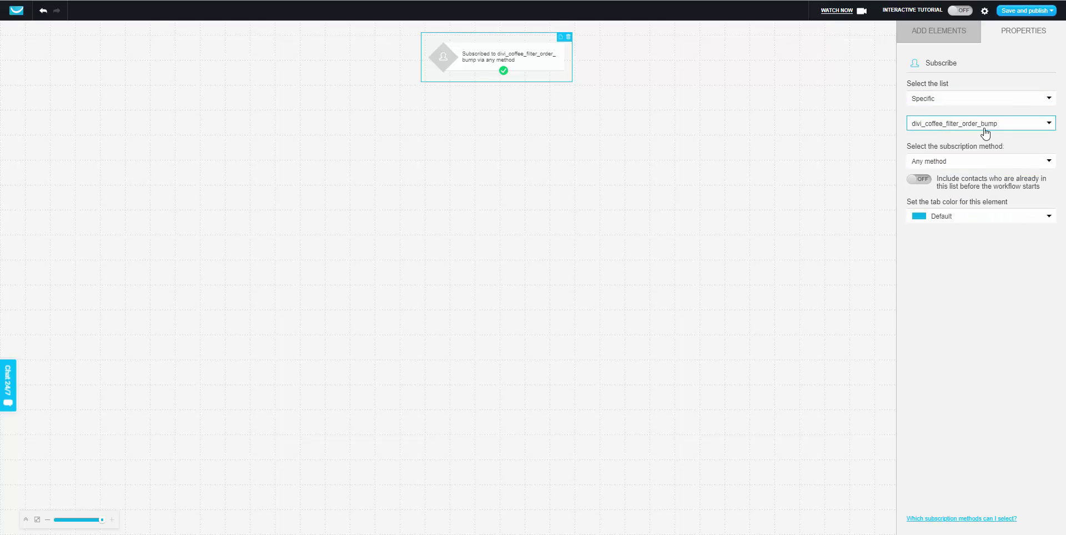
Add a Remove contact step for divi_bag_of_coffee, connect it after the trigger, and save
click(942, 34)
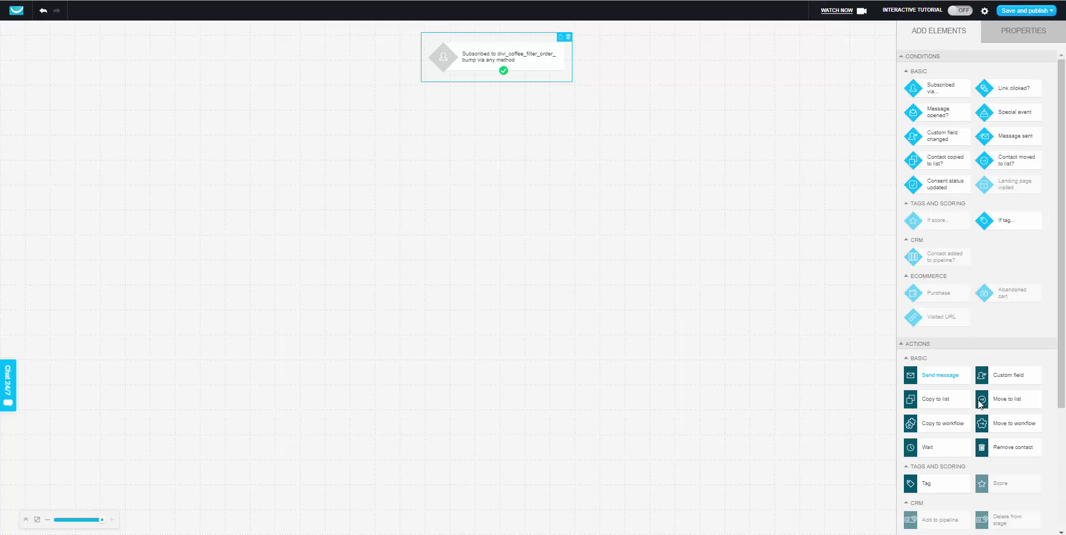
scroll(1008, 448, down, 1)
drag(1010, 401, 509, 159)
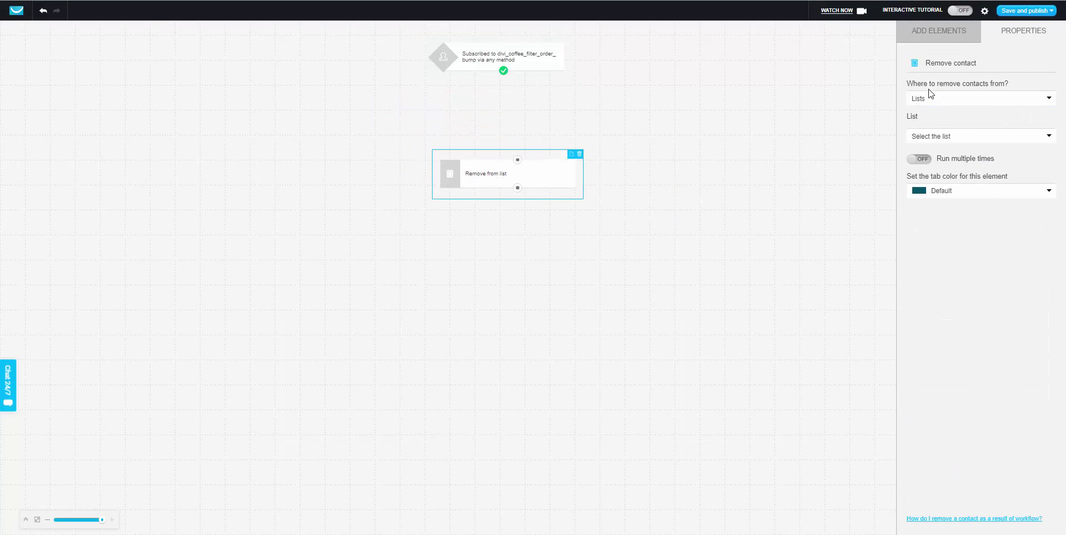
click(967, 98)
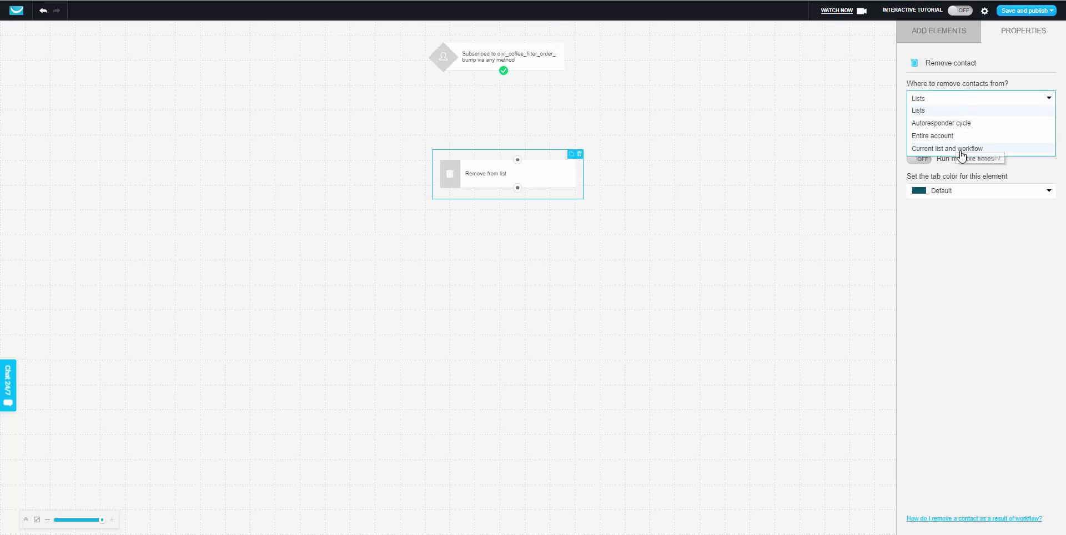
click(923, 109)
click(964, 141)
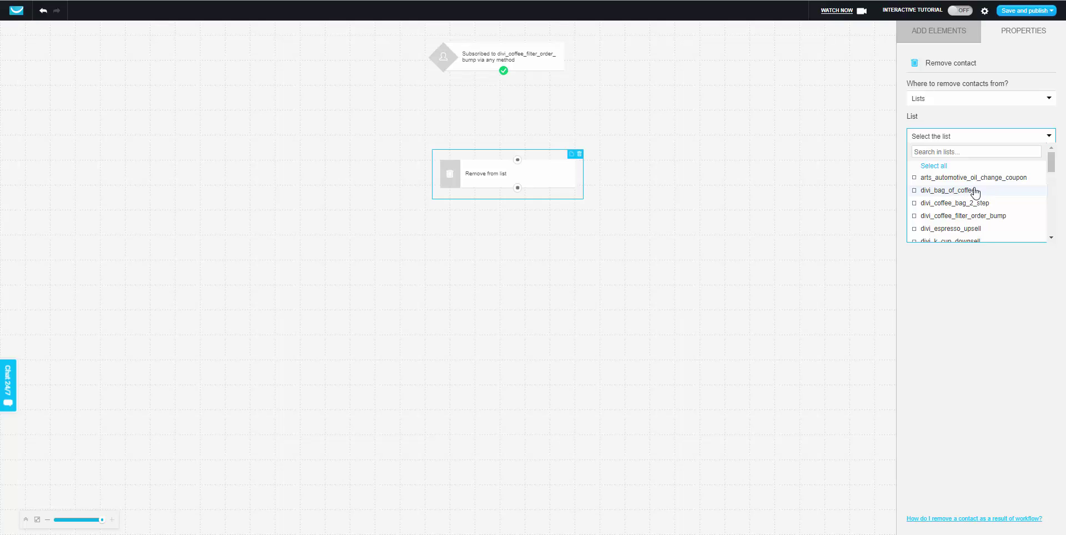
click(976, 192)
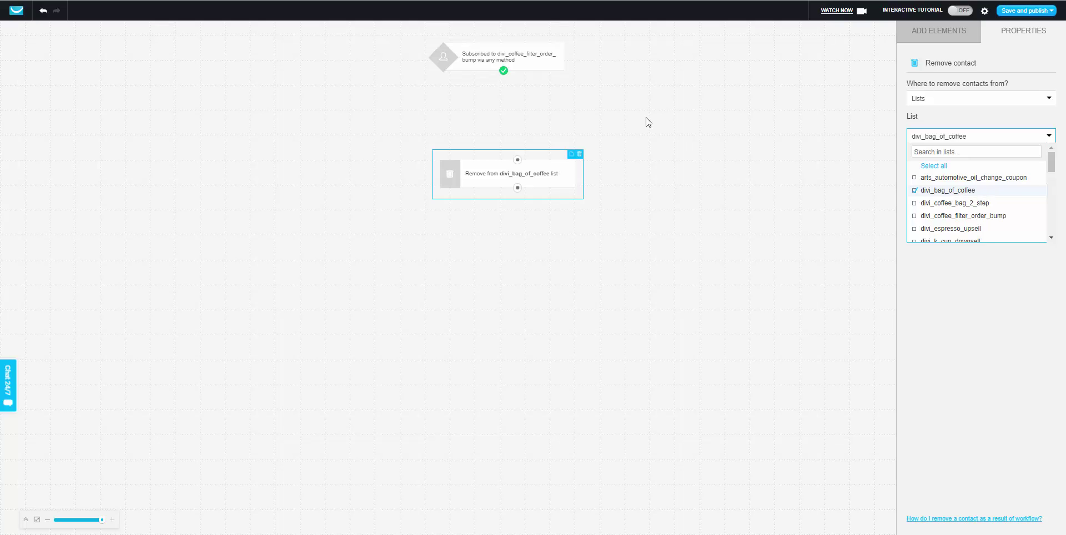
drag(506, 78, 517, 159)
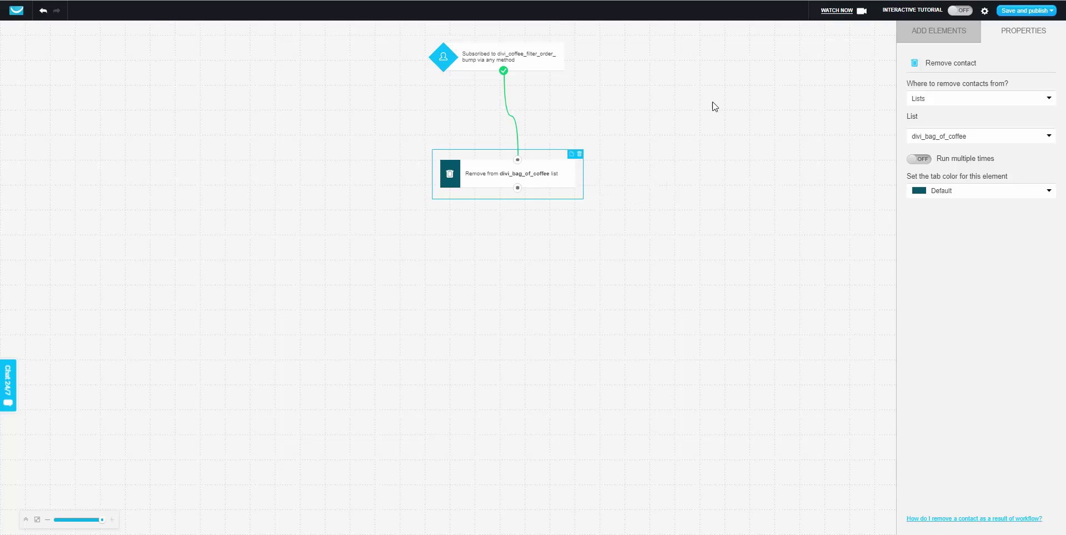
click(1010, 16)
Save and publish the workflow, then begin a new autoresponder from the Autoresponders page
click(1006, 24)
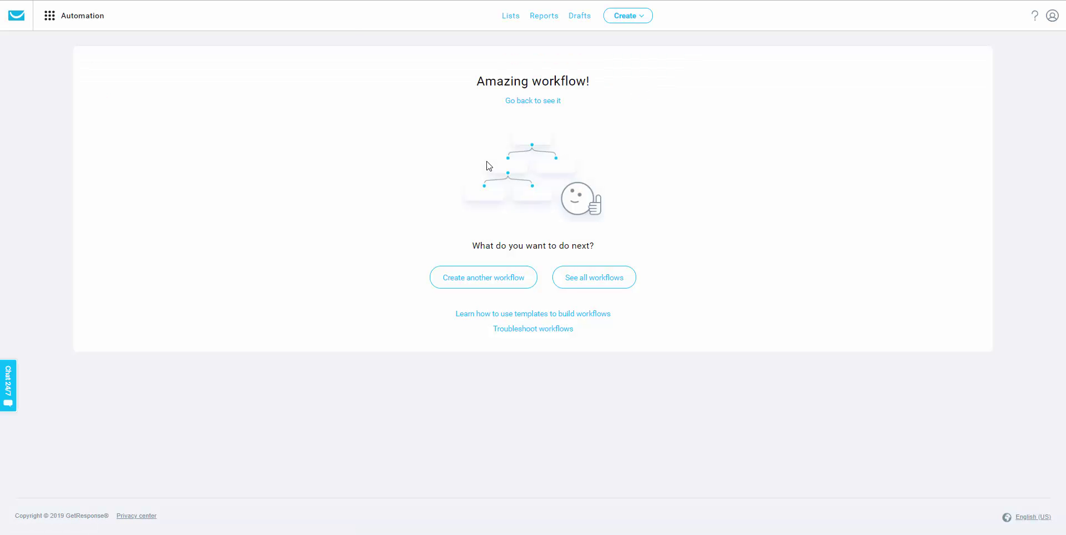
click(55, 19)
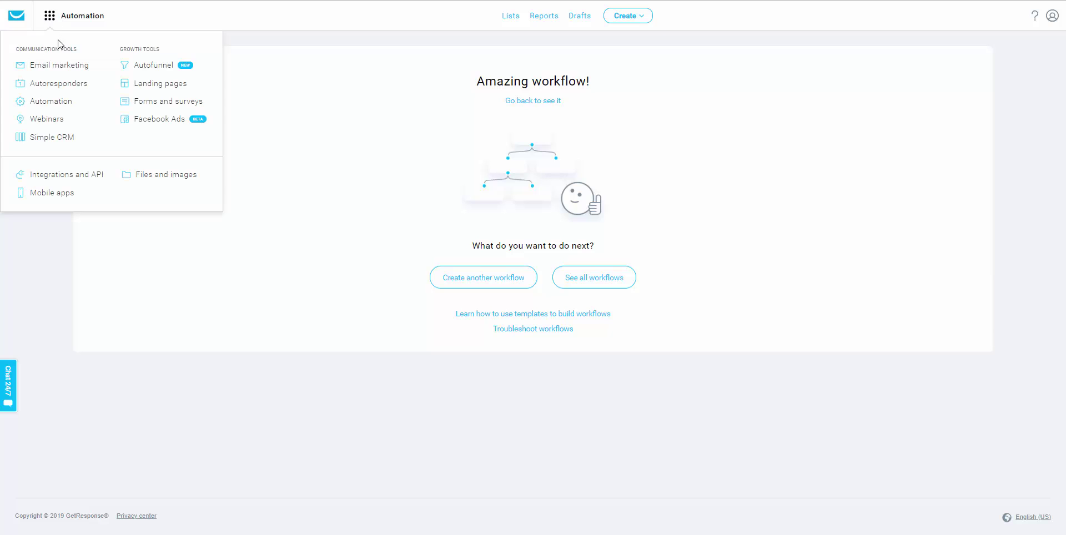
click(59, 83)
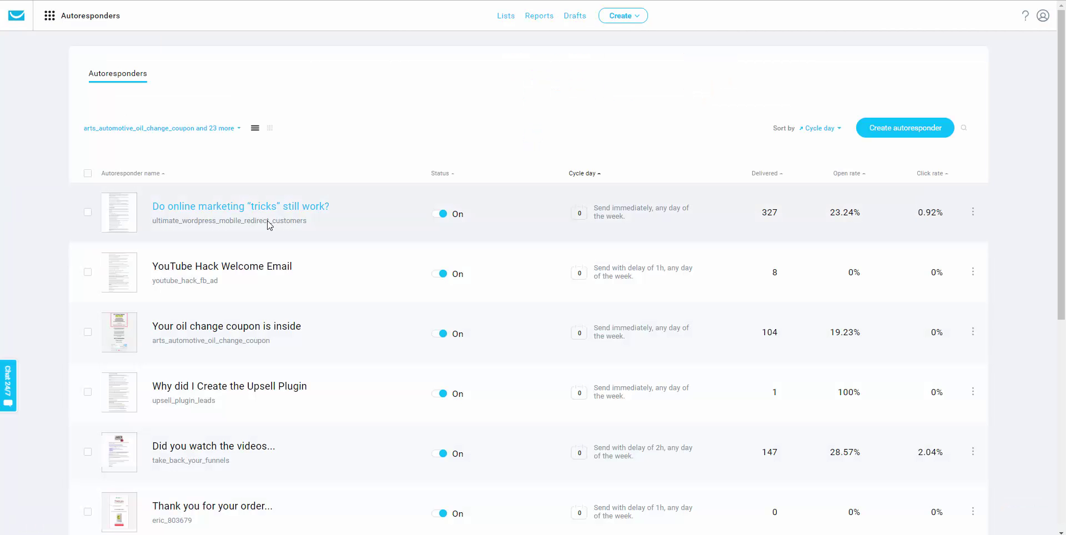
click(898, 133)
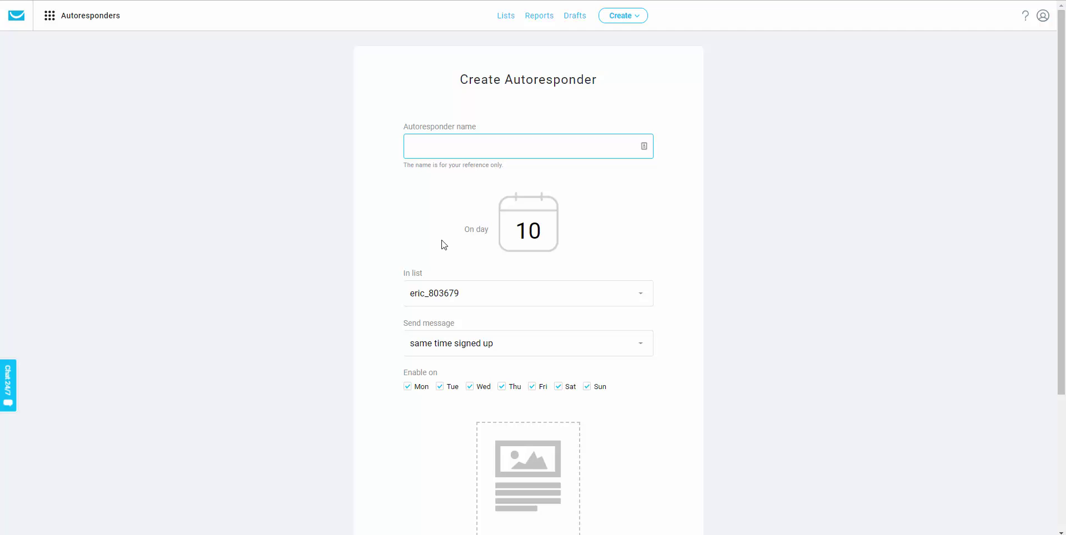
Set the autoresponder to day 0, sending with a 1-hour delay
scroll(444, 253, down, 1)
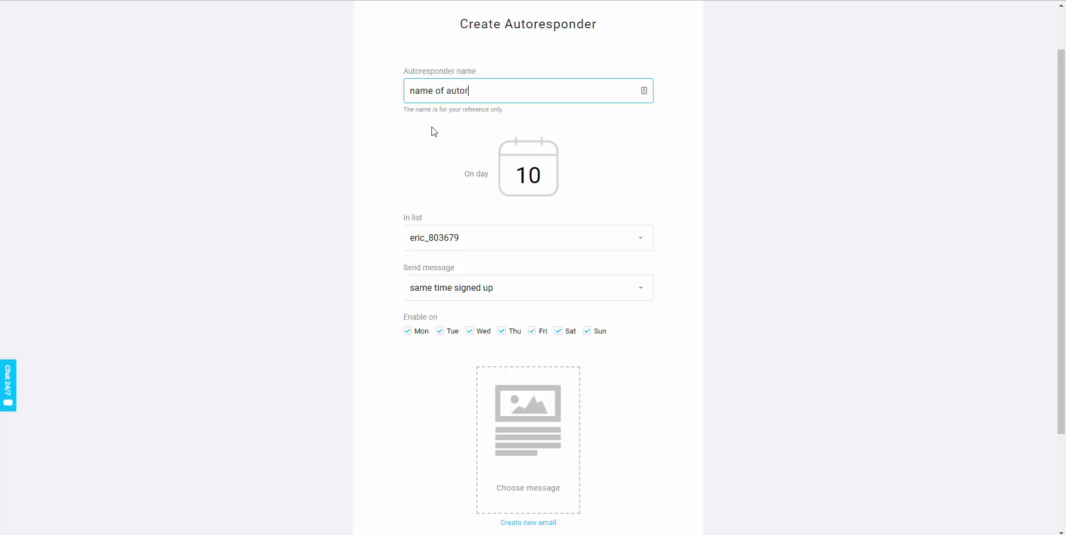
text(nder)
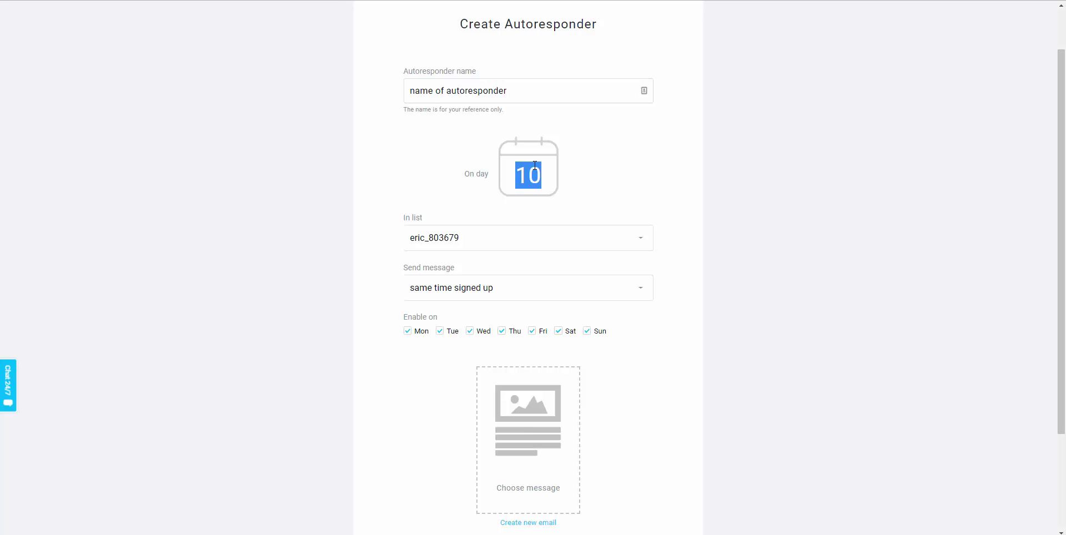
text(0)
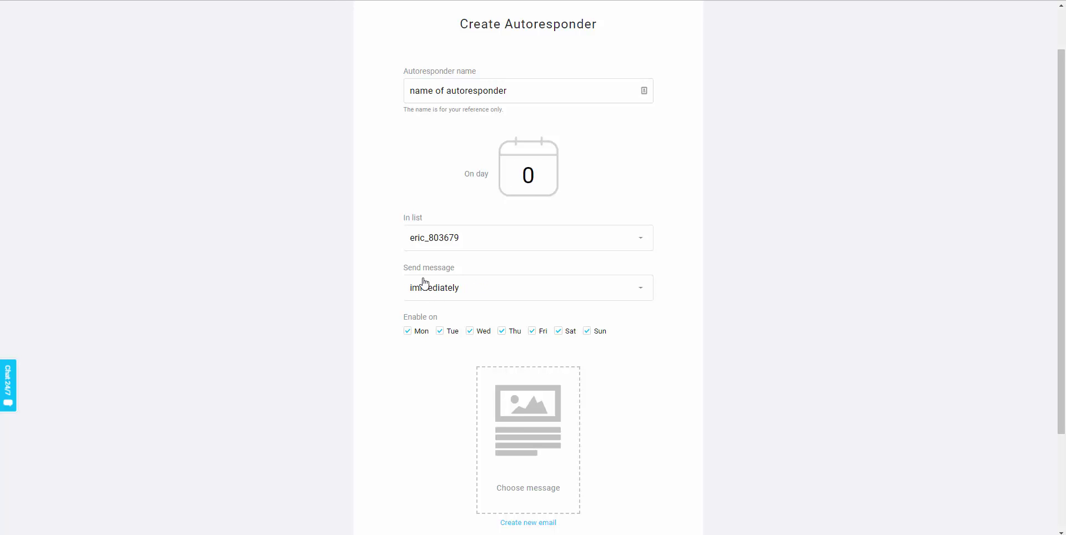
click(426, 290)
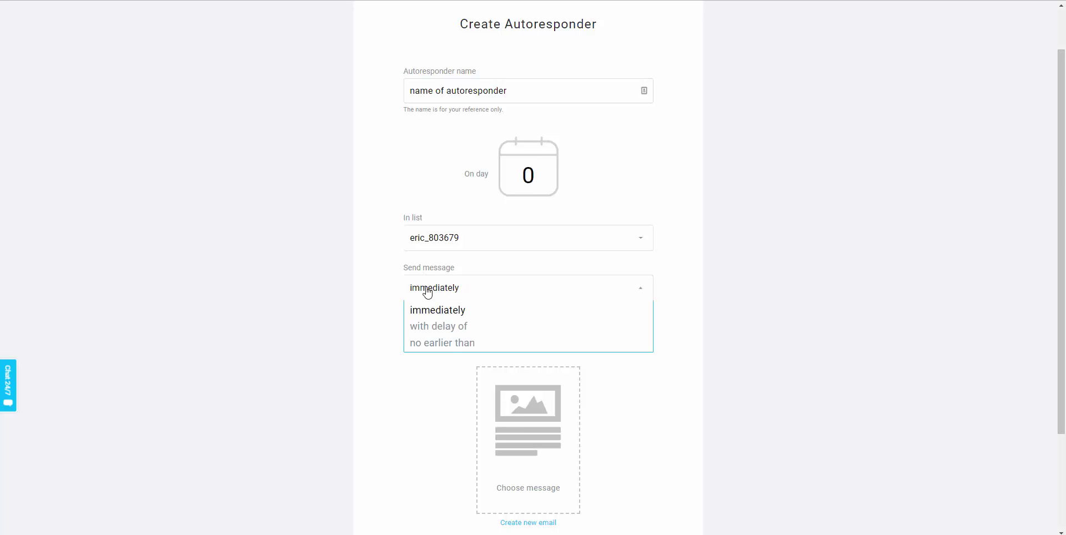
click(445, 329)
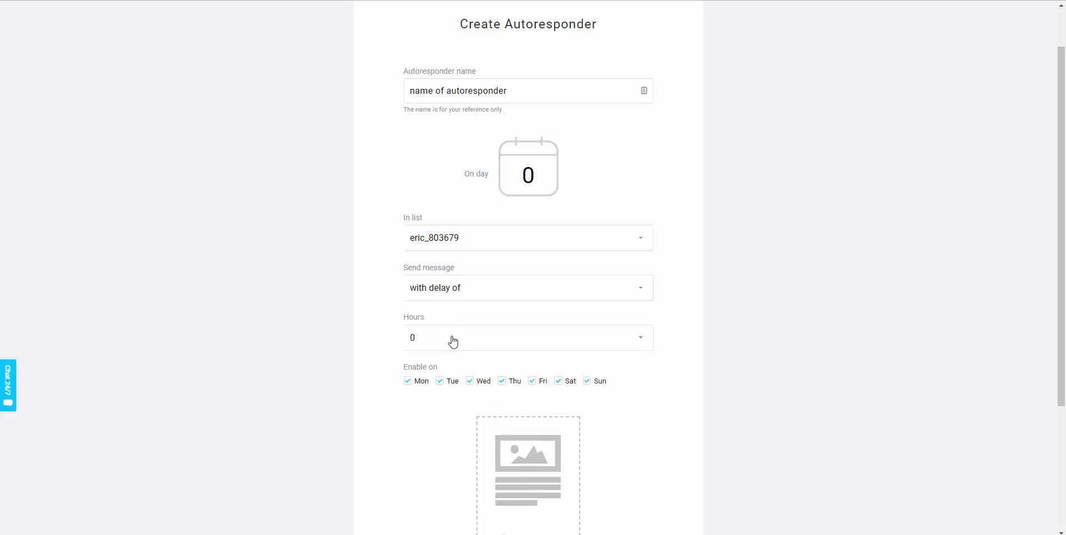
click(454, 341)
click(452, 374)
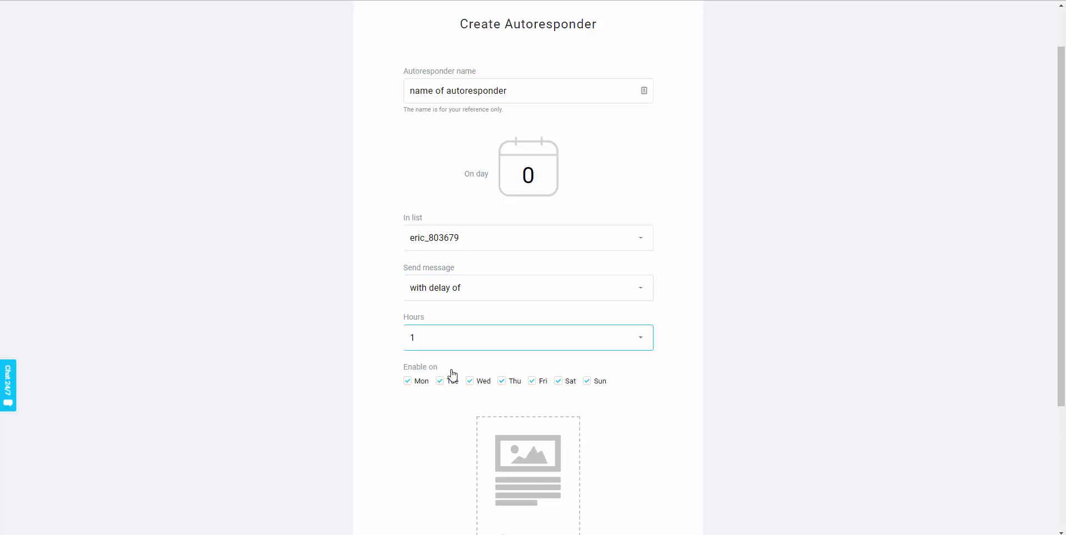
Assign the autoresponder to the divi_coffee_bag_2_step list
click(457, 242)
scroll(467, 350, down, 2)
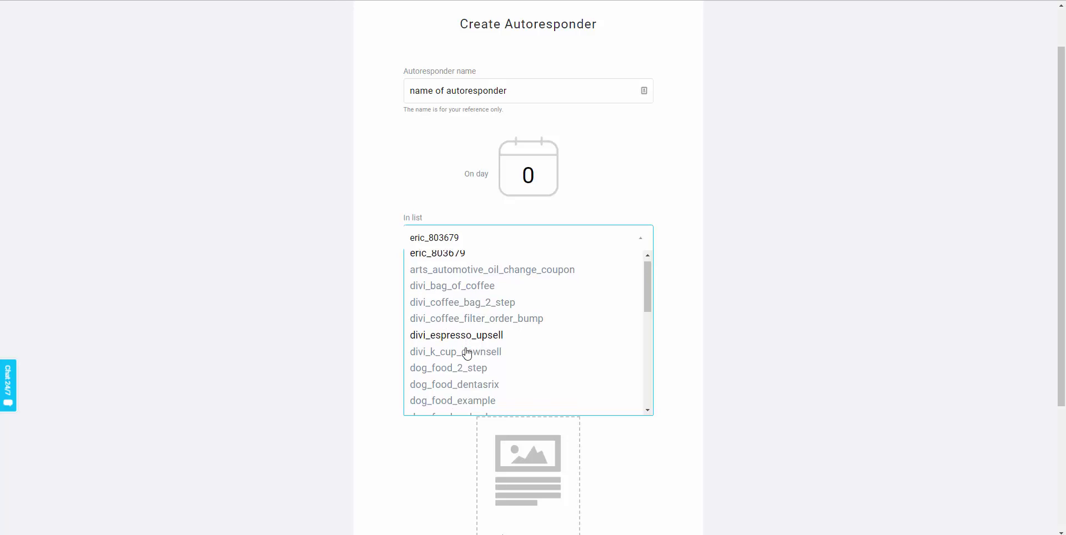
scroll(508, 332, up, 2)
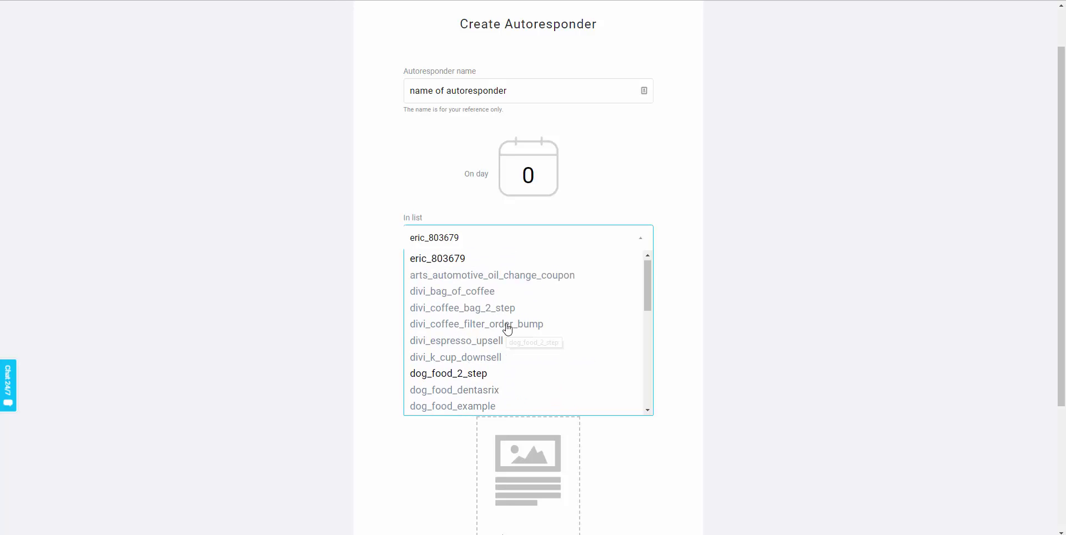
click(512, 316)
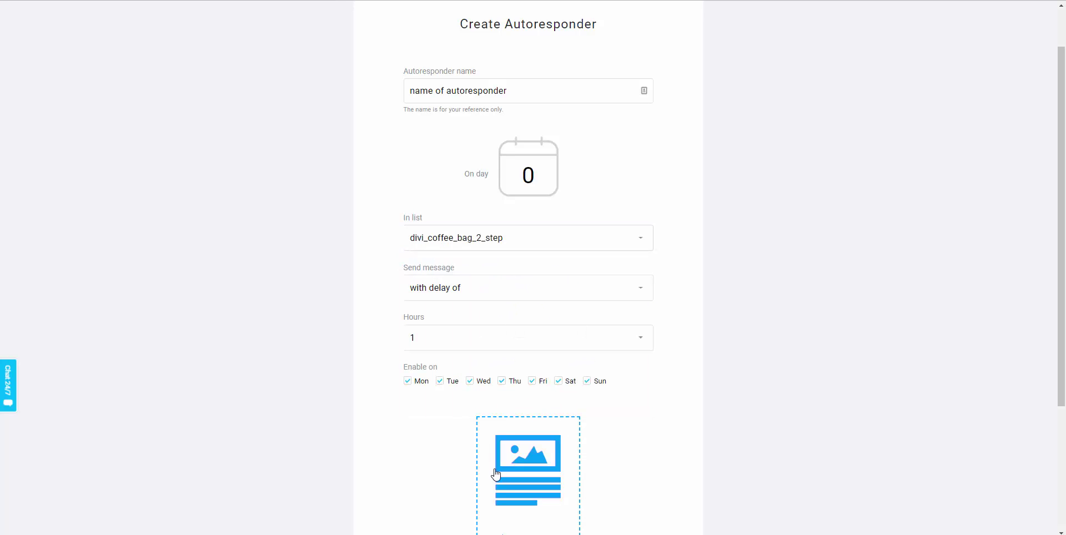
scroll(489, 428, down, 1)
scroll(489, 427, down, 1)
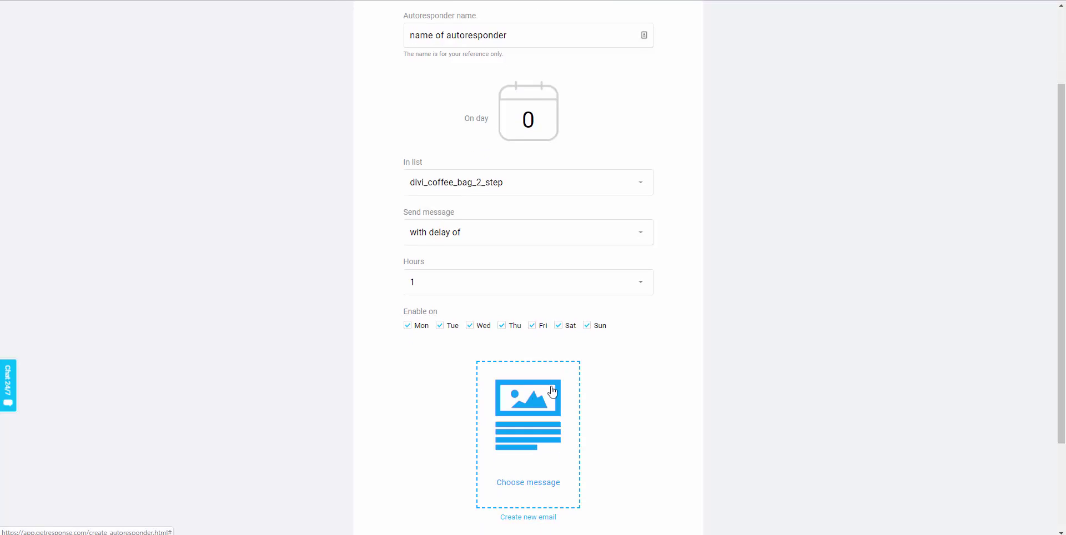
scroll(405, 278, up, 3)
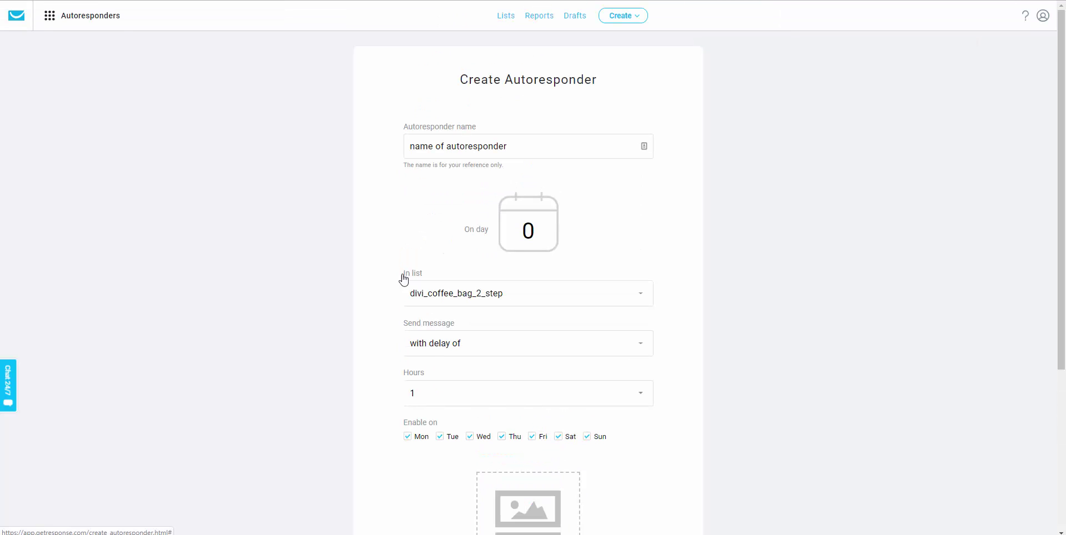
click(49, 21)
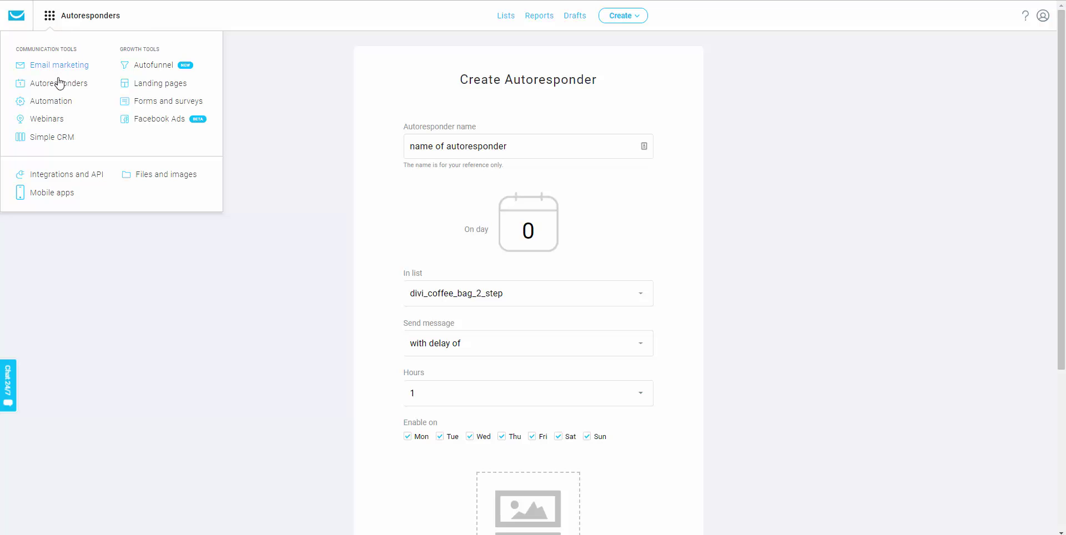
Leave the unsaved page and start a new blank workflow from scratch
click(52, 101)
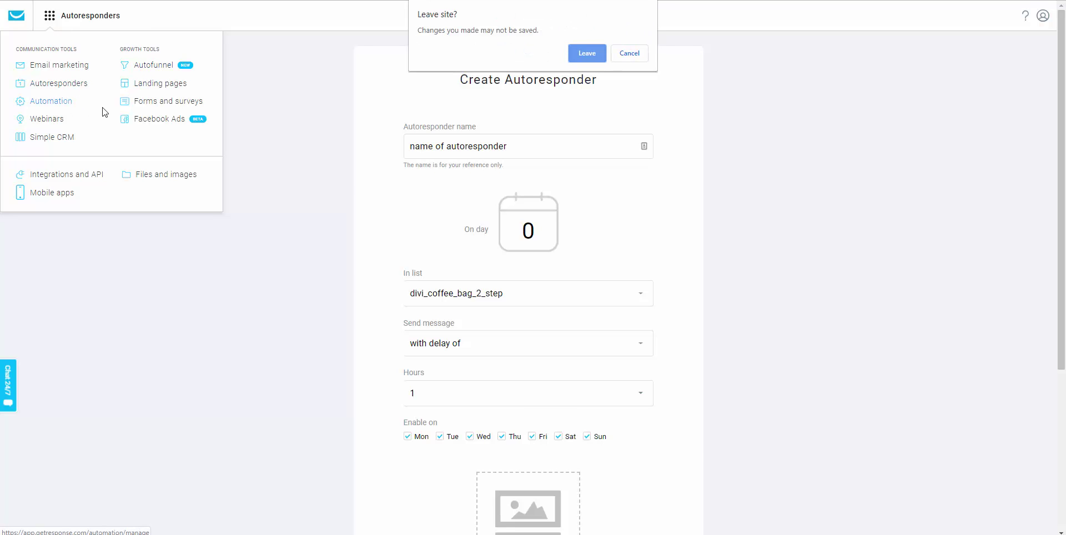
key(Return)
click(888, 114)
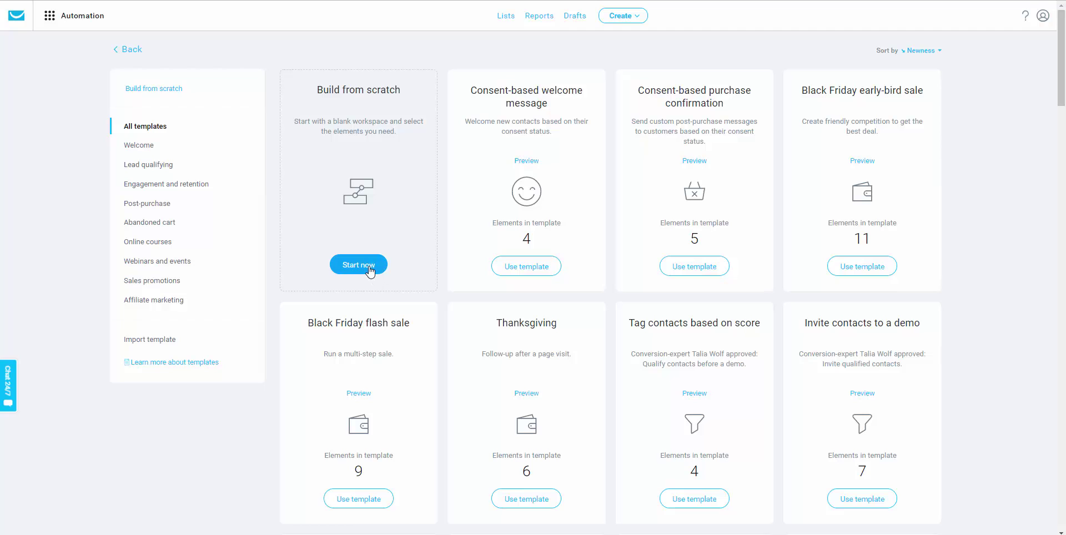
click(370, 272)
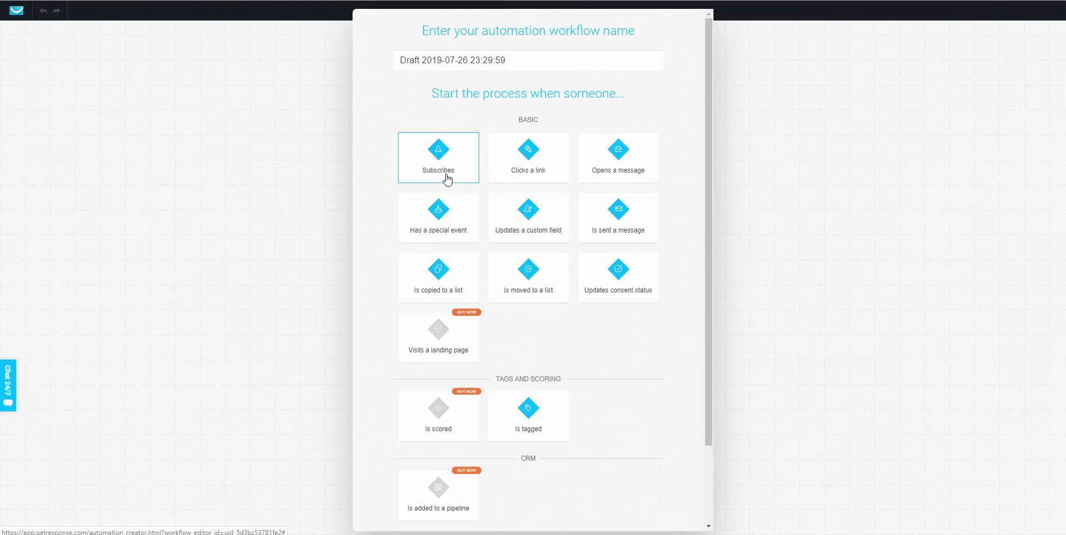
Trigger the workflow when someone subscribes to the divi_bag_of_coffee list
click(446, 179)
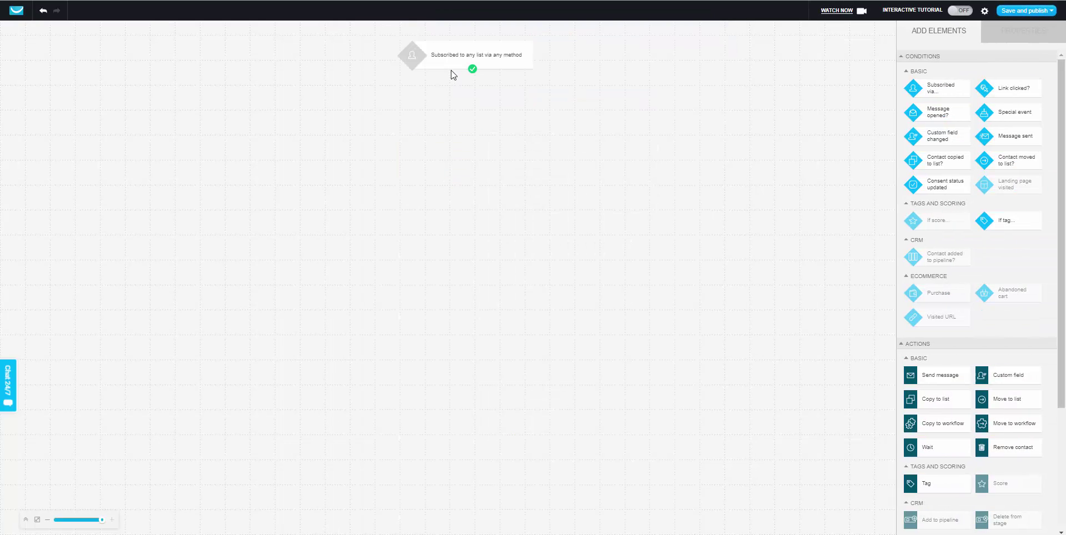
click(450, 67)
click(917, 100)
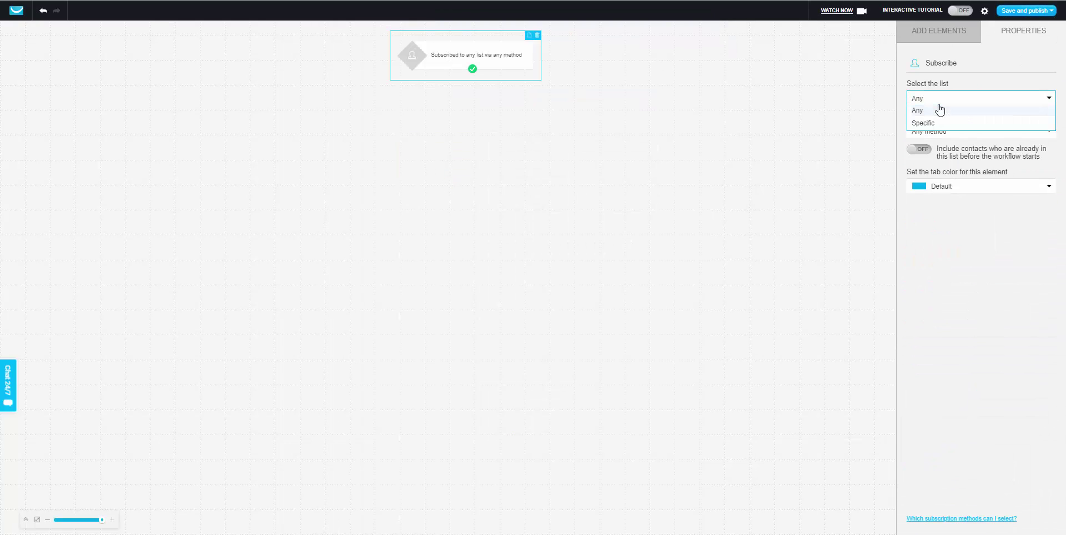
click(928, 122)
click(929, 127)
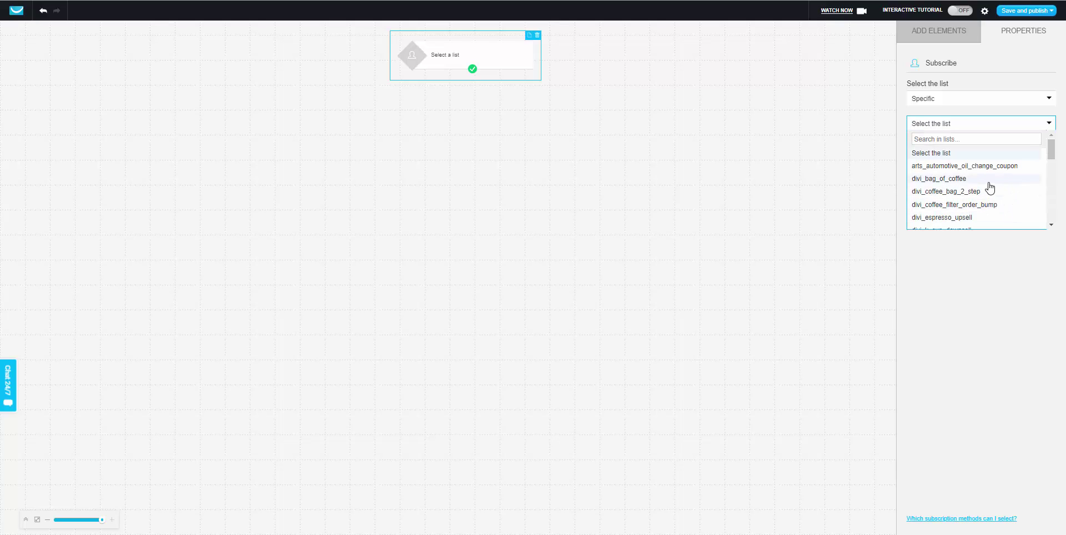
click(966, 179)
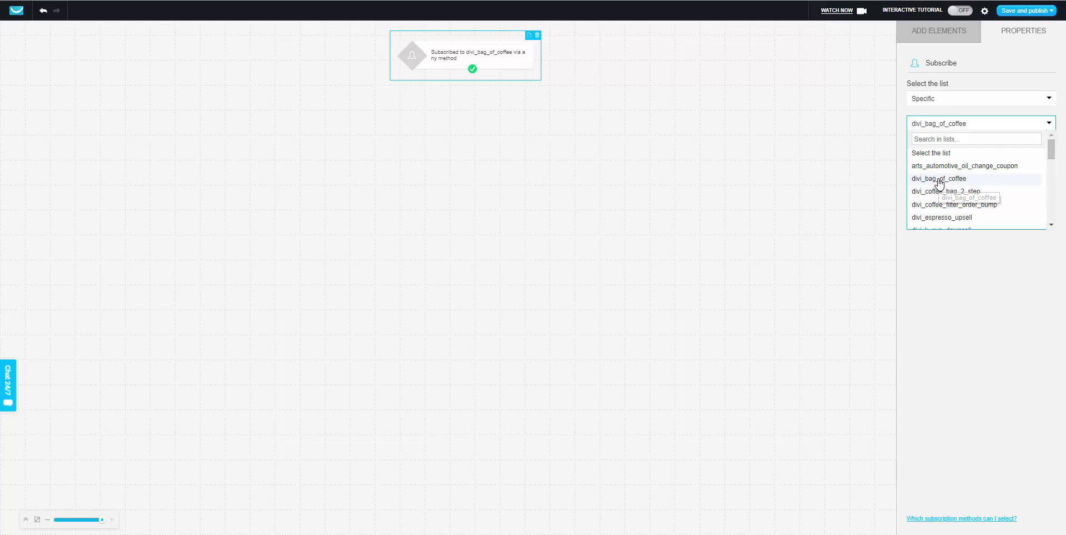
click(939, 180)
click(933, 32)
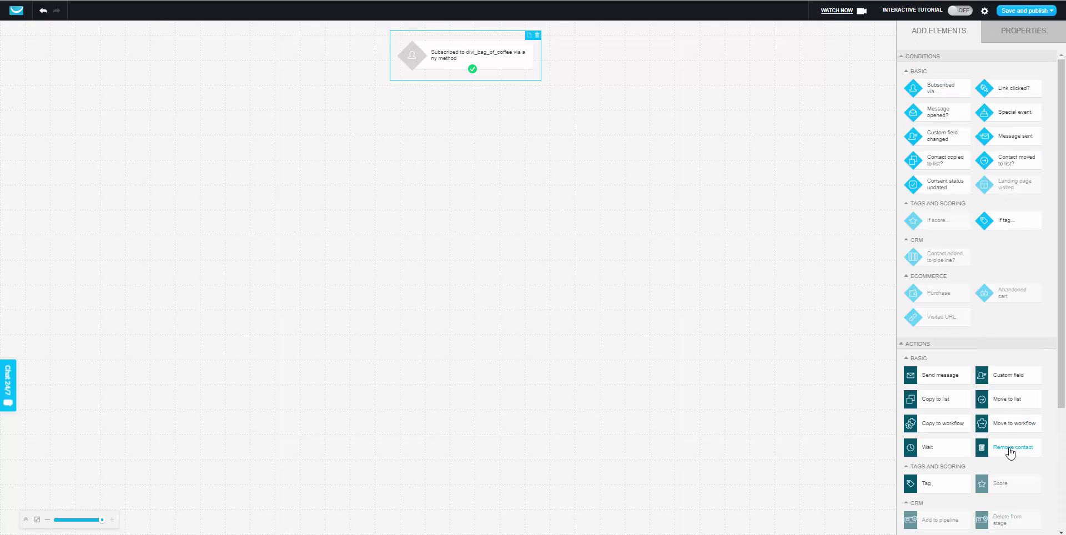
Add a Remove contact step for divi_coffee_bag_2_step and link it after the subscribe trigger
drag(1009, 448, 452, 155)
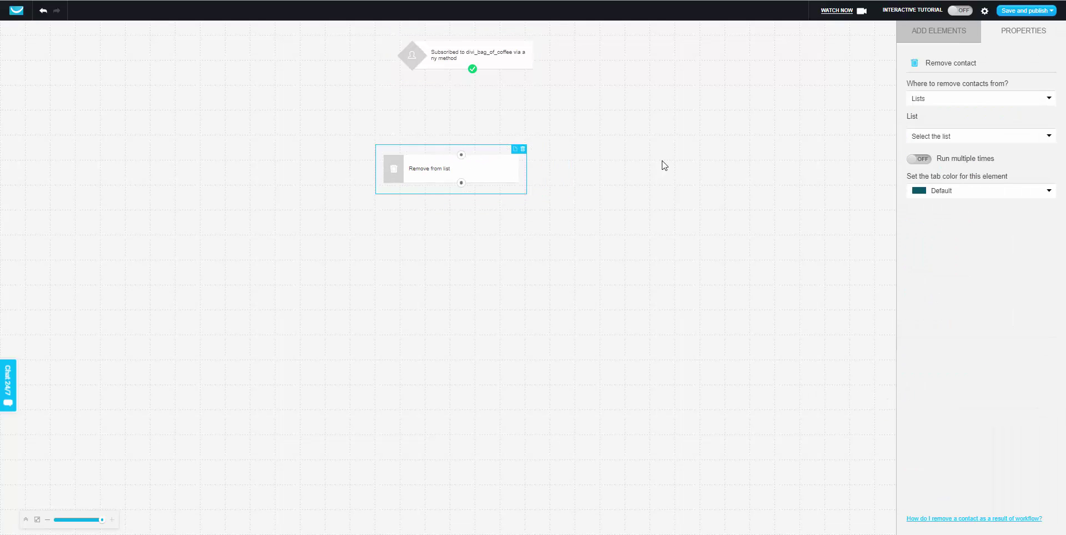
click(940, 100)
click(940, 101)
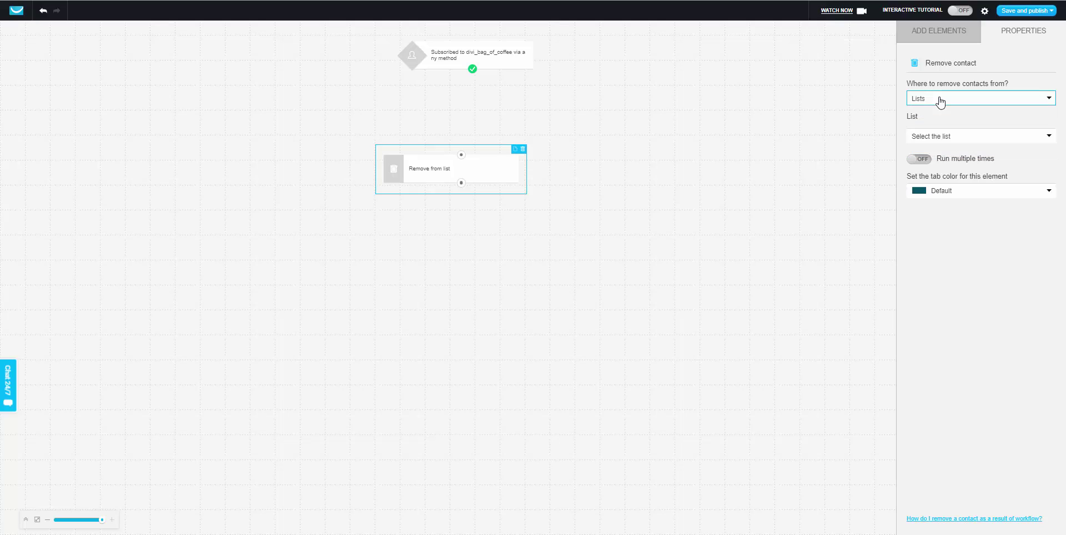
click(938, 138)
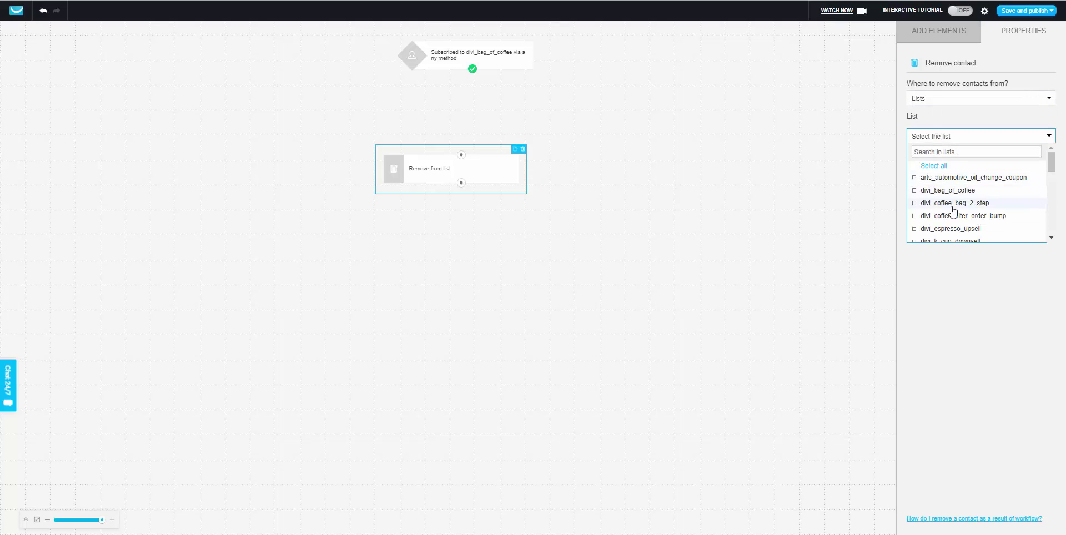
click(925, 202)
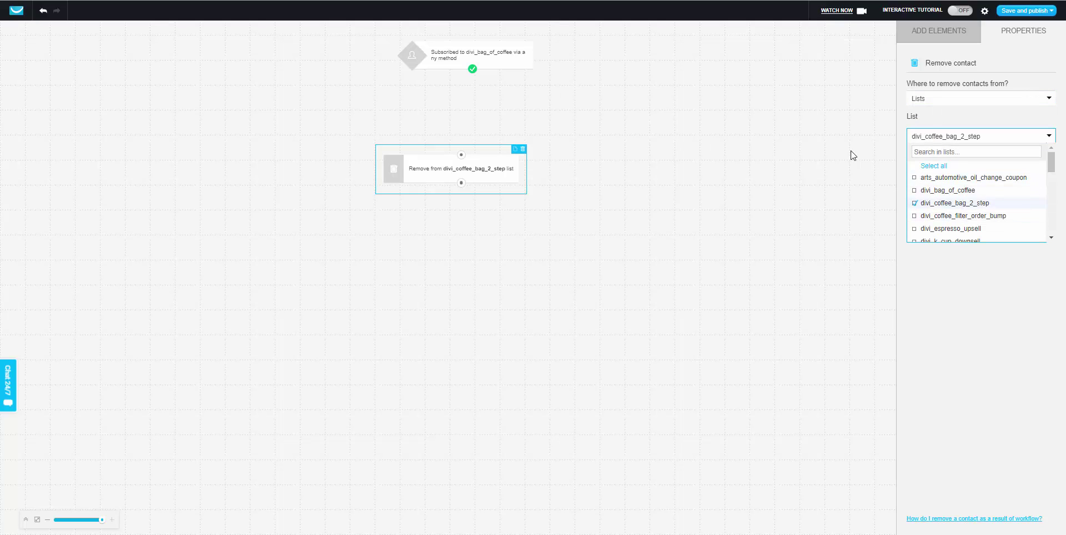
click(923, 289)
drag(473, 70, 461, 155)
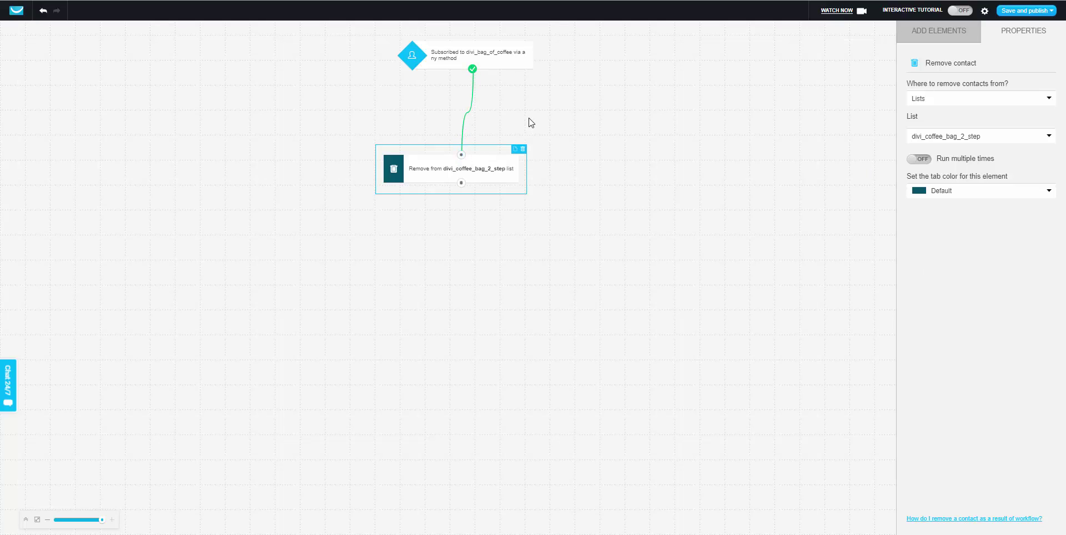